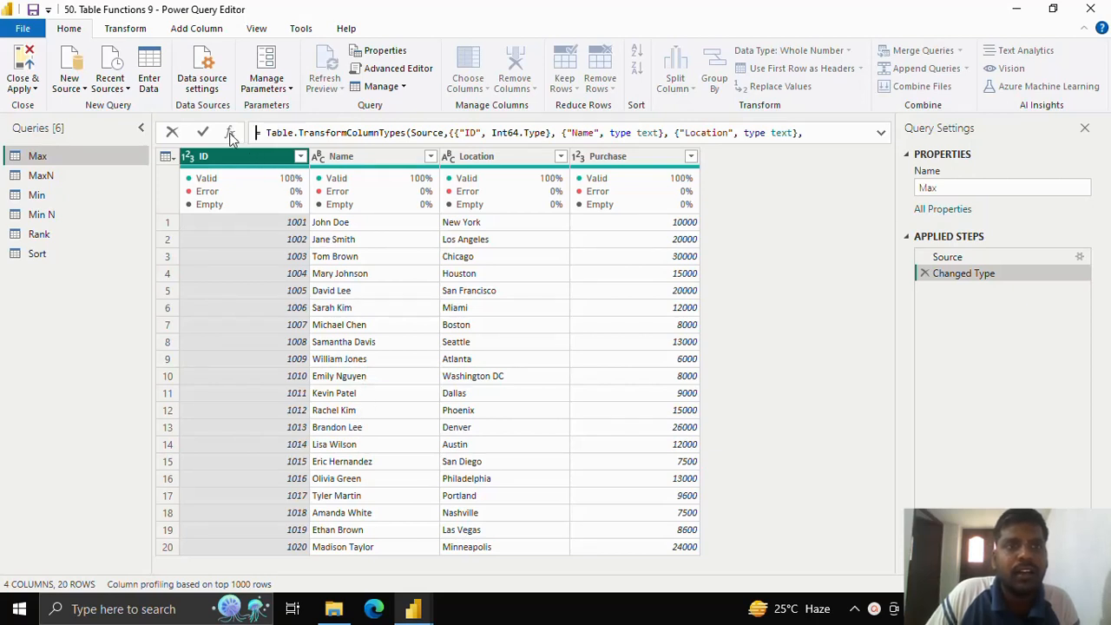
# Step: Add a custom step to the Max query and start its formula as Table.Max on the #"Changed Type" table
pyautogui.click(232, 135)
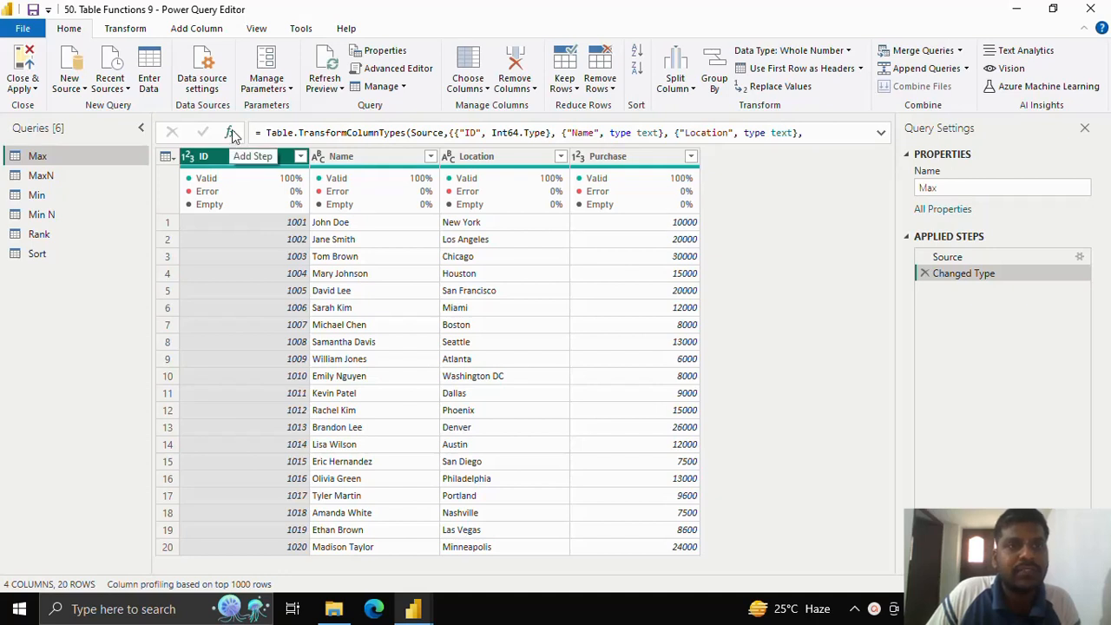
pyautogui.click(232, 135)
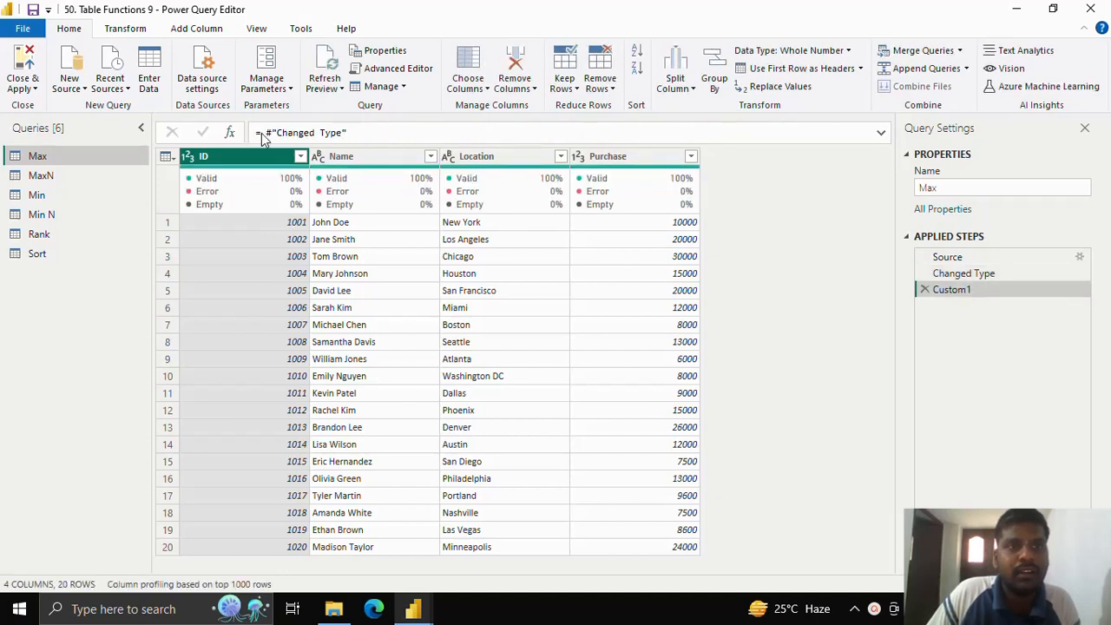
pyautogui.moveTo(261, 135); pyautogui.dragTo(409, 135)
pyautogui.press('BackSpace')
pyautogui.write('T')
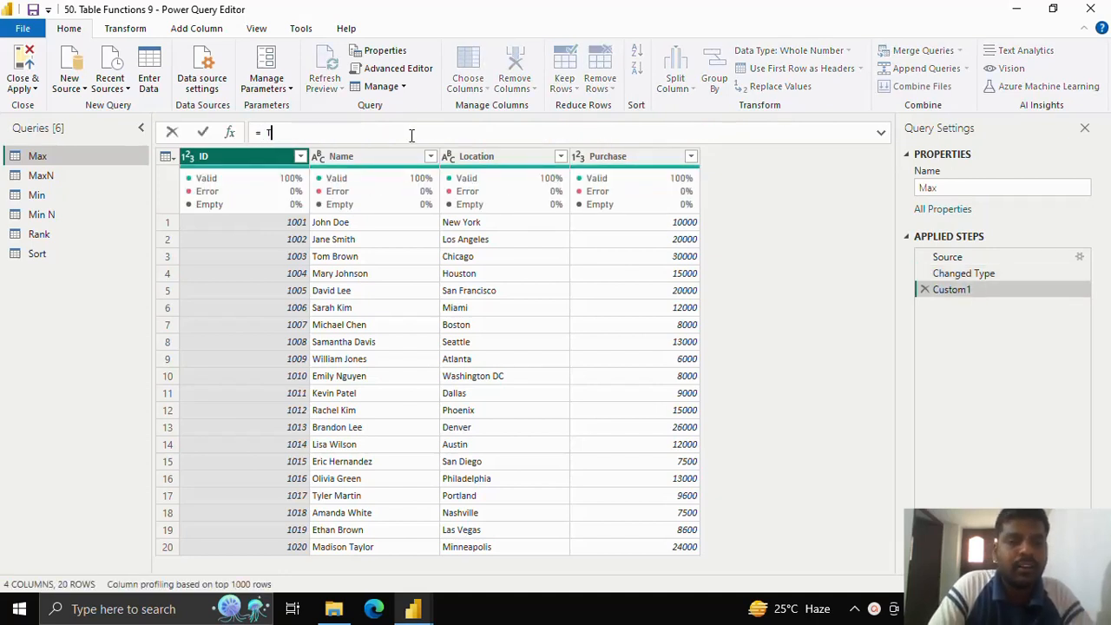
pyautogui.write('able.Max')
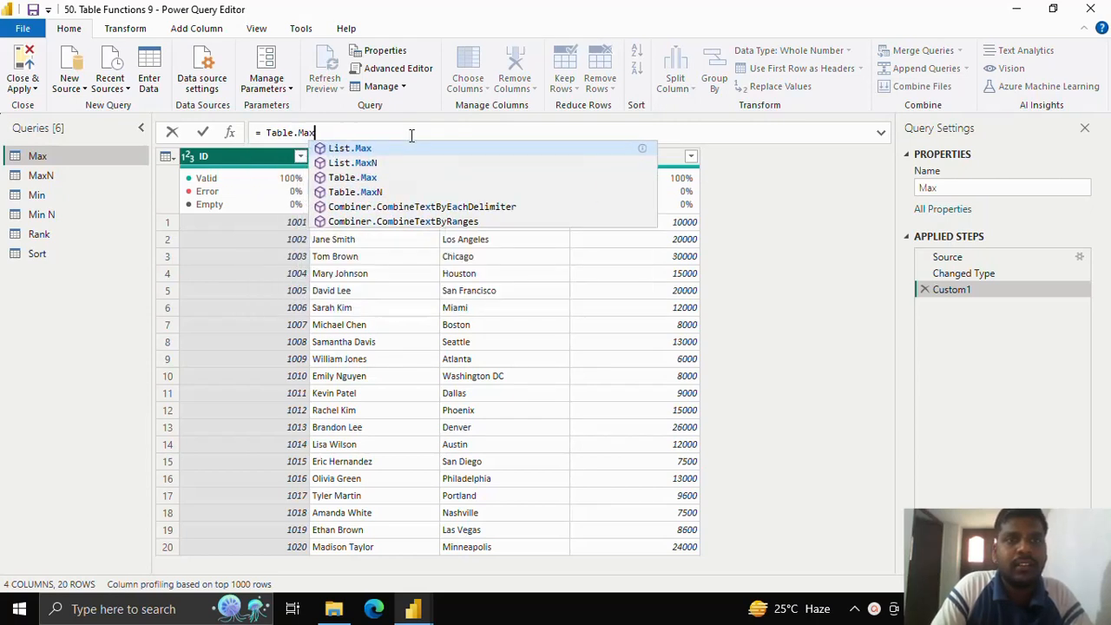
pyautogui.write('(')
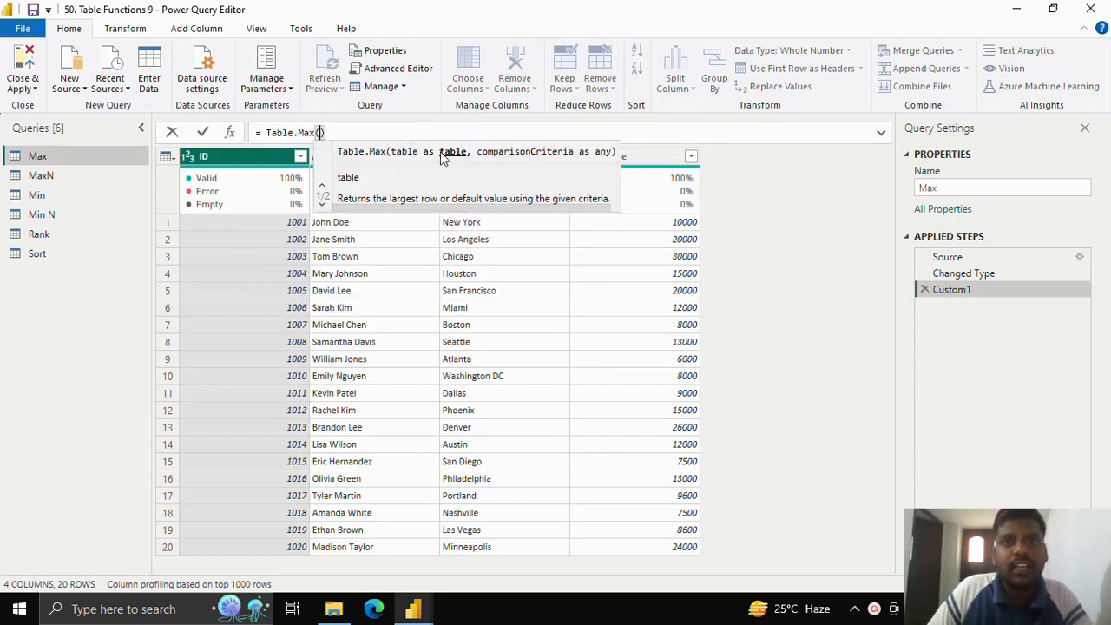
pyautogui.write('#')
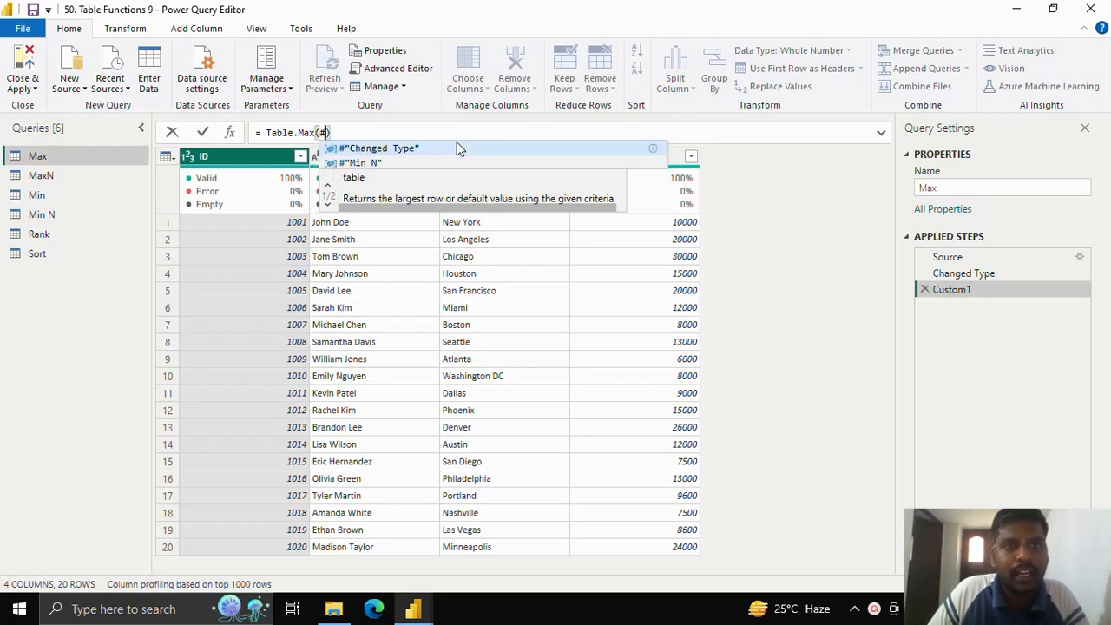
pyautogui.click(436, 149)
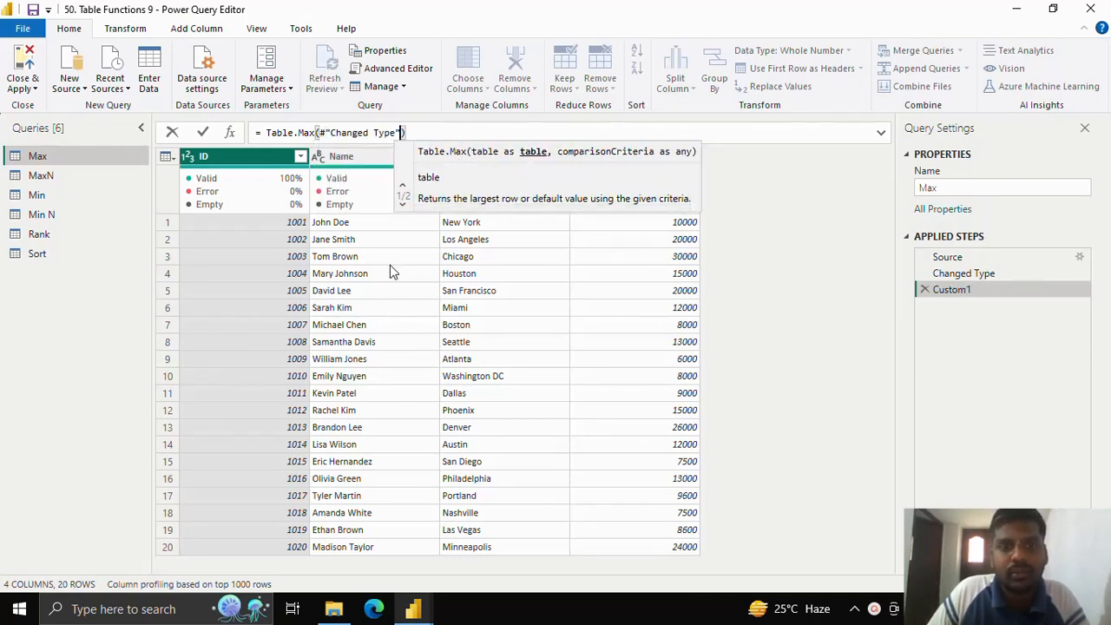
# Step: Complete the Table.Max formula with "ID" as comparison criteria and "Not found" as default, and apply it
pyautogui.write(',')
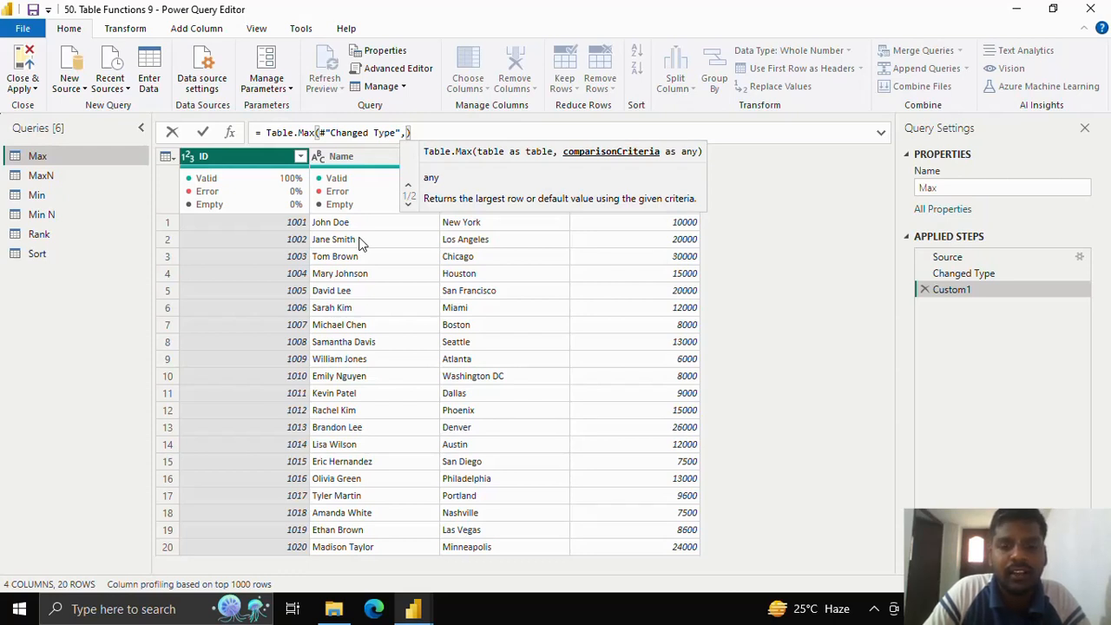
pyautogui.write('"ID')
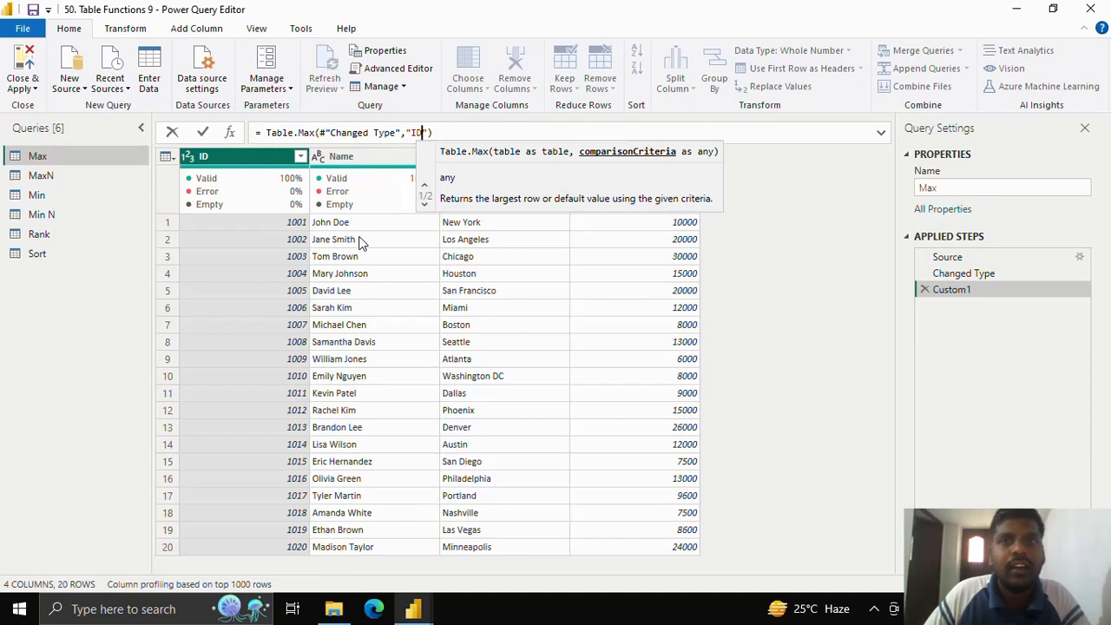
pyautogui.click(428, 132)
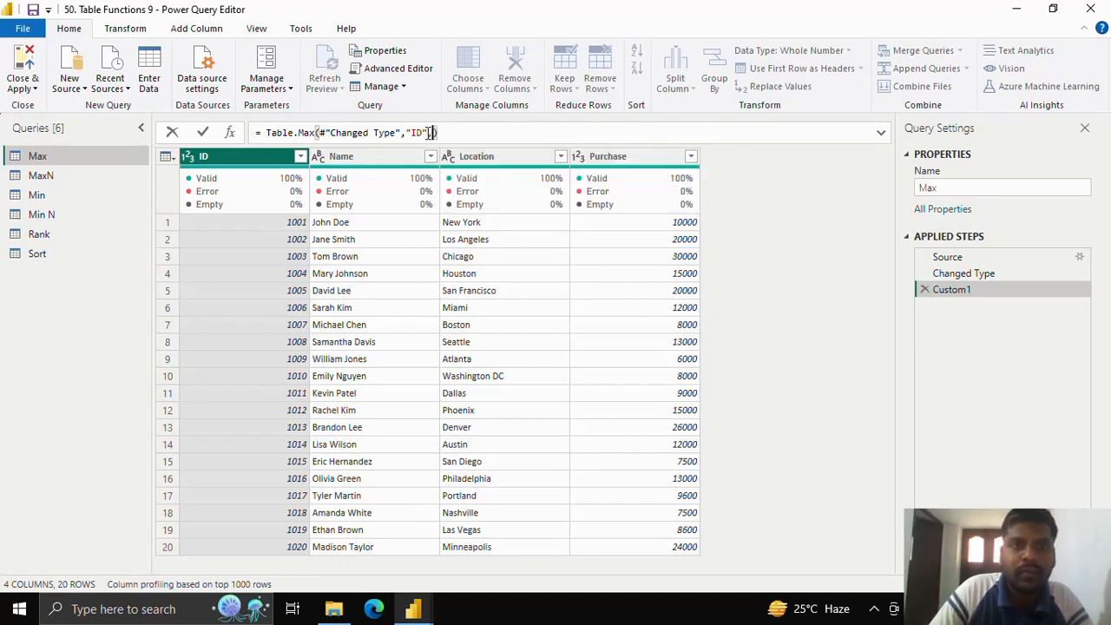
pyautogui.write(',')
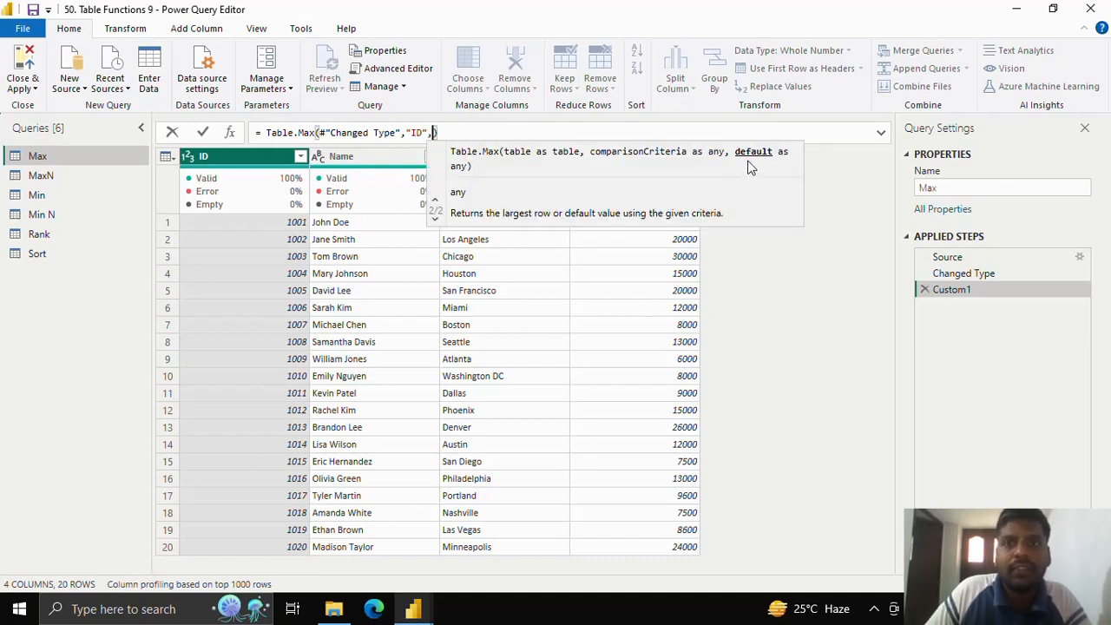
pyautogui.write('"')
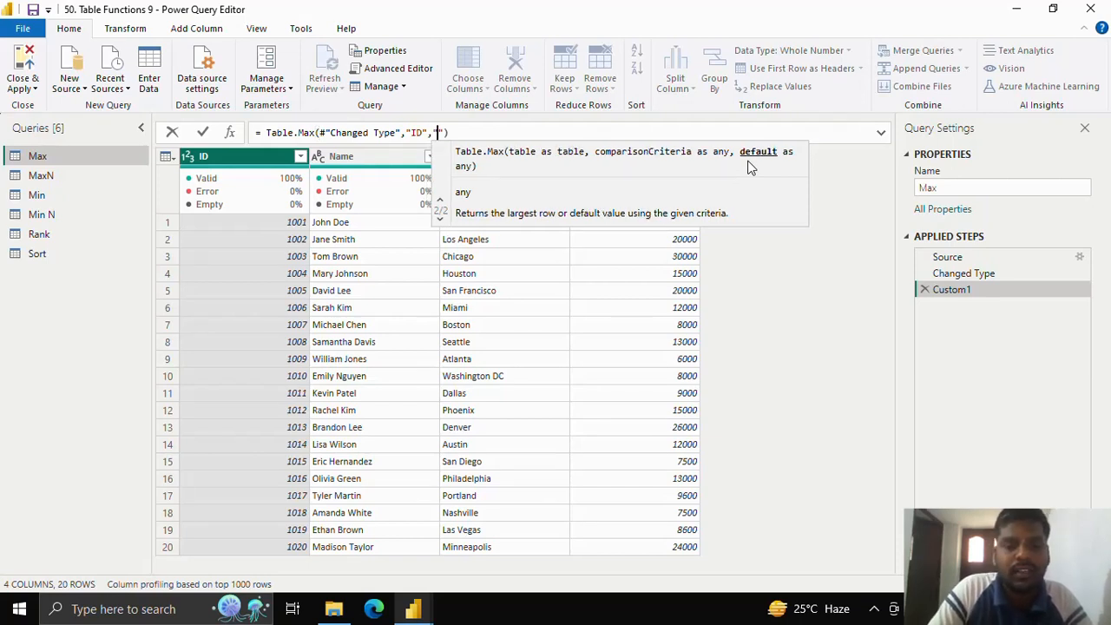
pyautogui.write('Not f')
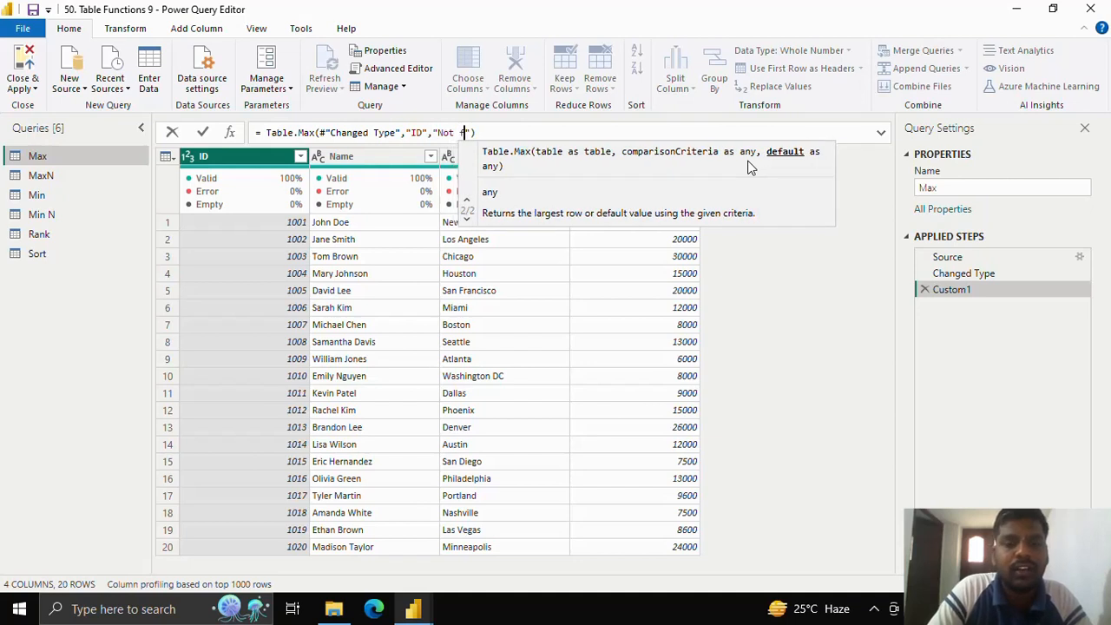
pyautogui.write('ound')
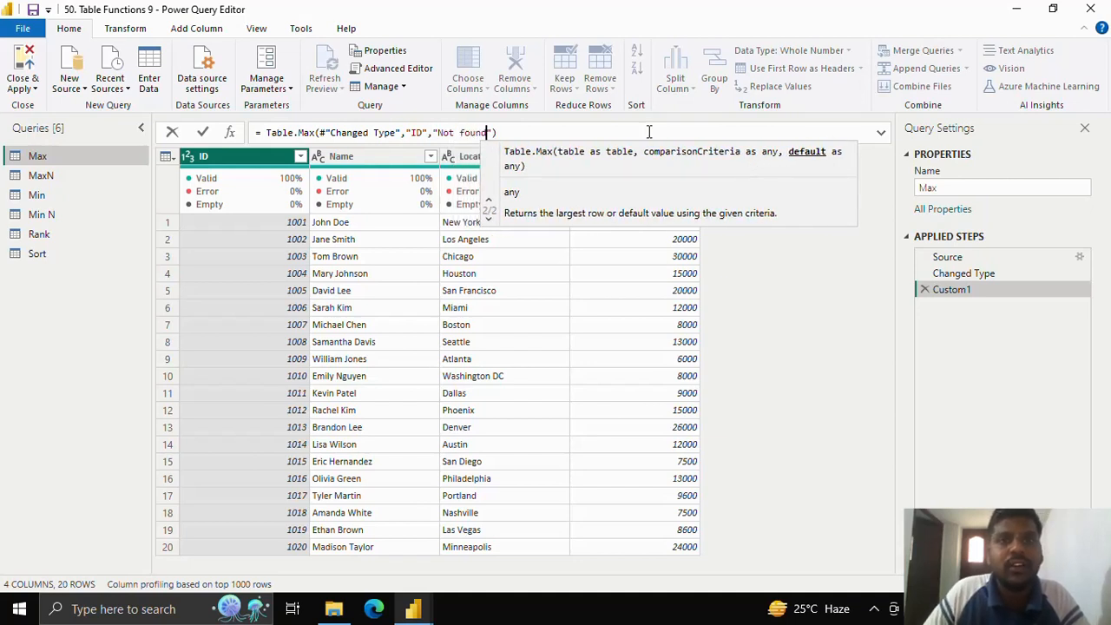
pyautogui.click(202, 132)
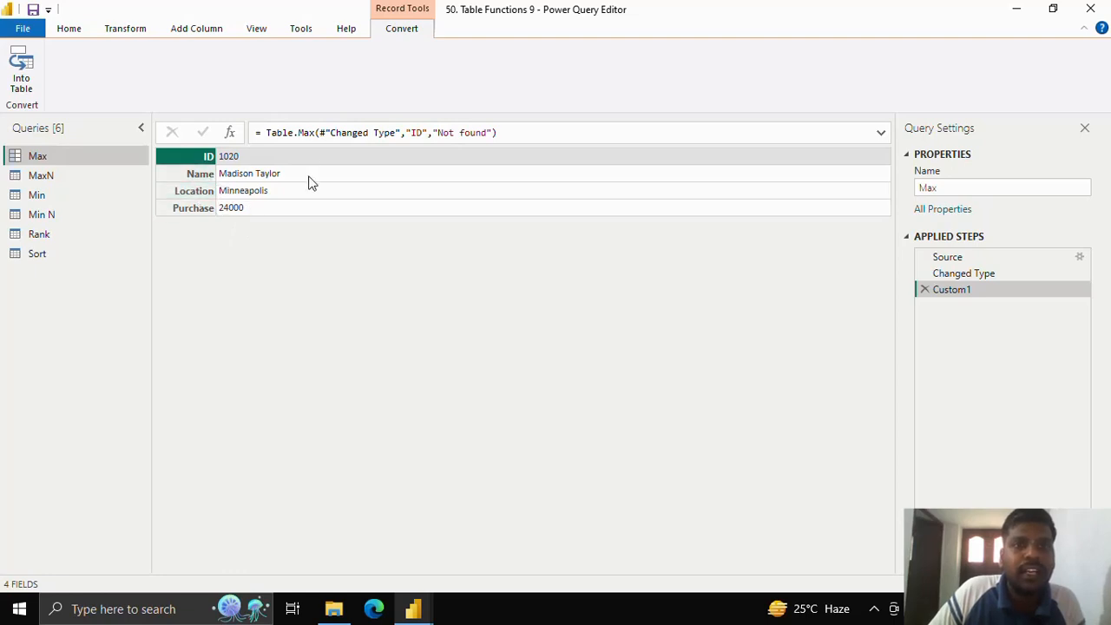
# Step: Change the comparison criteria in the Table.Max formula to "Purchase" and apply it
pyautogui.doubleClick(416, 133)
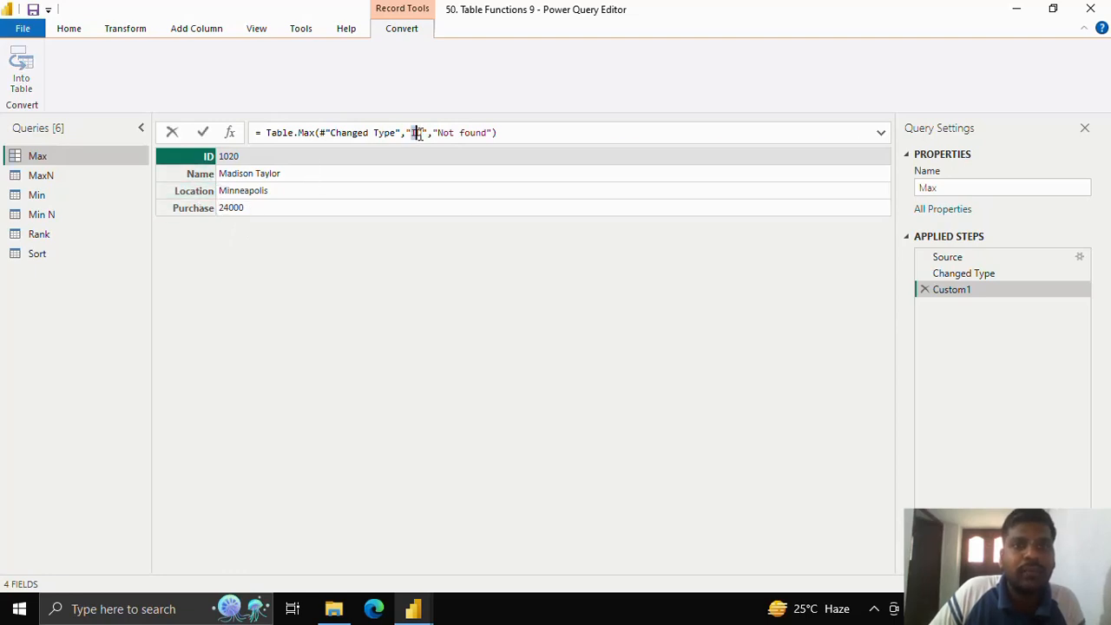
pyautogui.write('Pur')
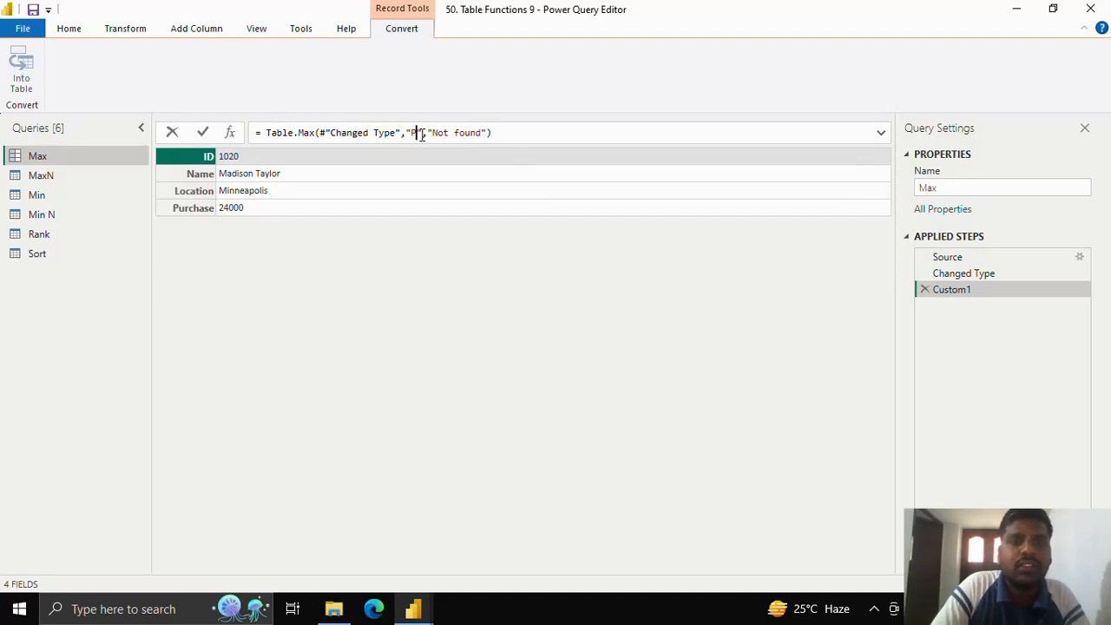
pyautogui.write('chase')
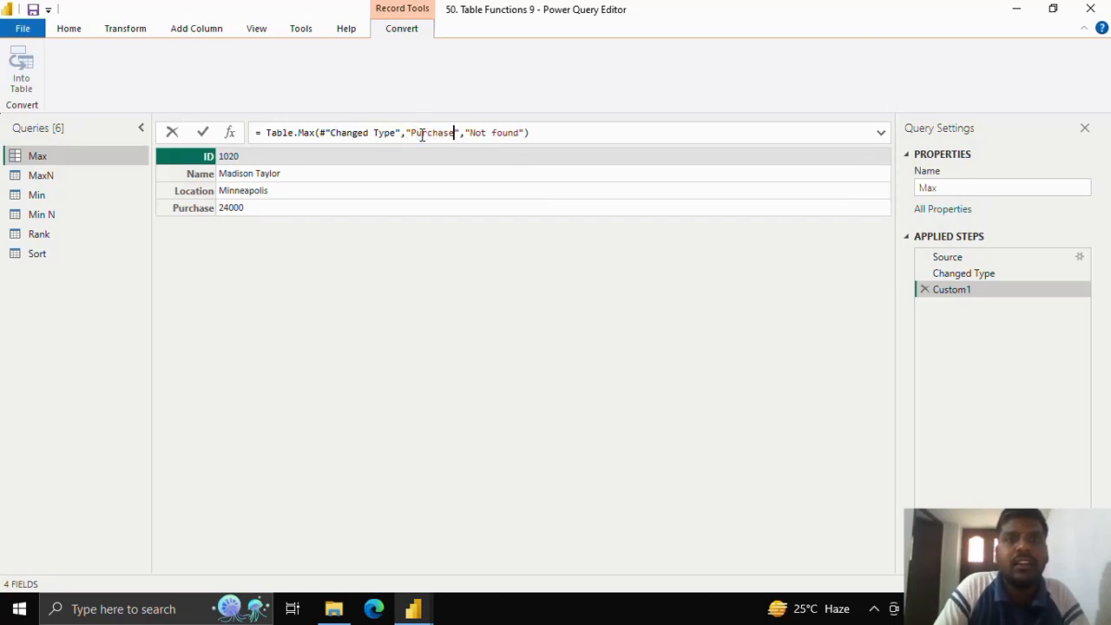
pyautogui.click(202, 131)
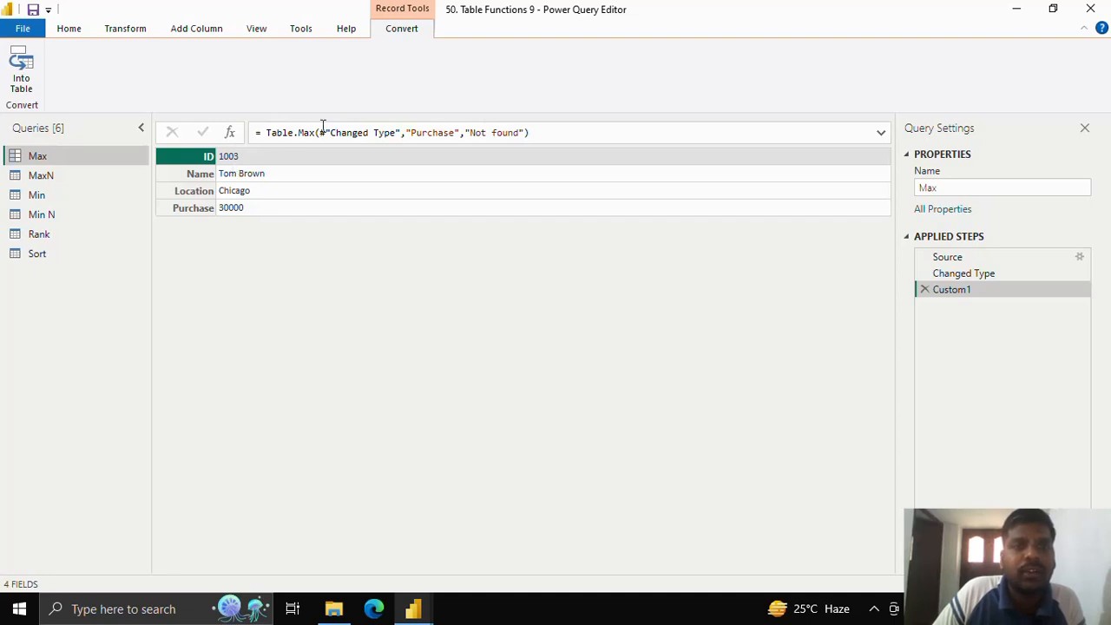
pyautogui.click(407, 132)
pyautogui.moveTo(407, 132); pyautogui.dragTo(454, 130)
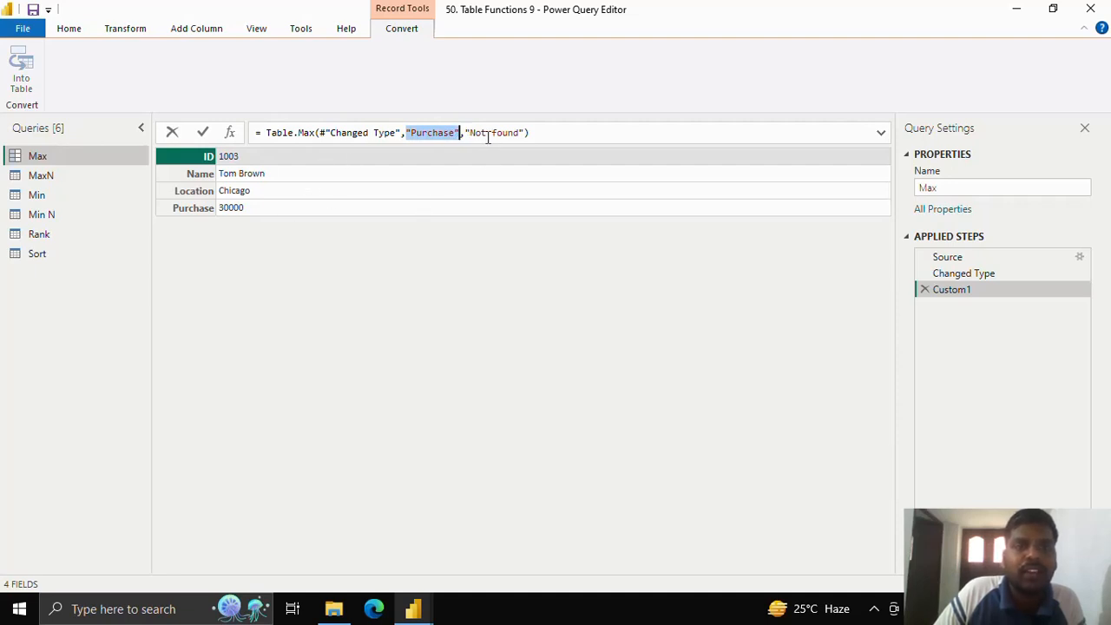
pyautogui.moveTo(466, 132); pyautogui.dragTo(524, 134)
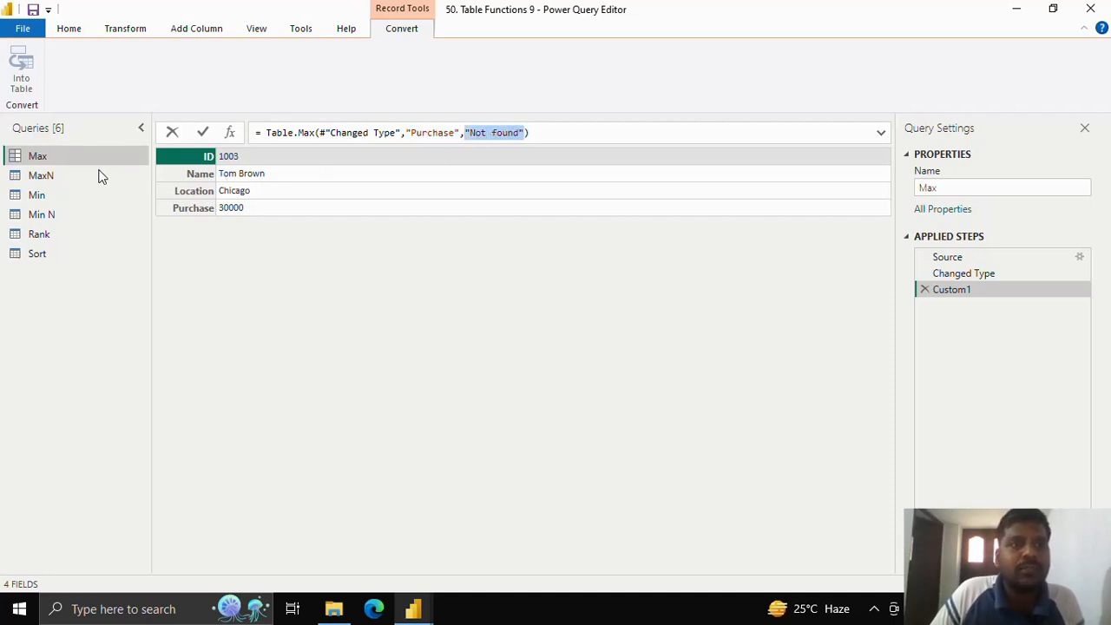
# Step: Add a custom step to the MaxN query and start its formula as Table.MaxN on the #"Changed Type" table
pyautogui.click(96, 173)
pyautogui.click(124, 178)
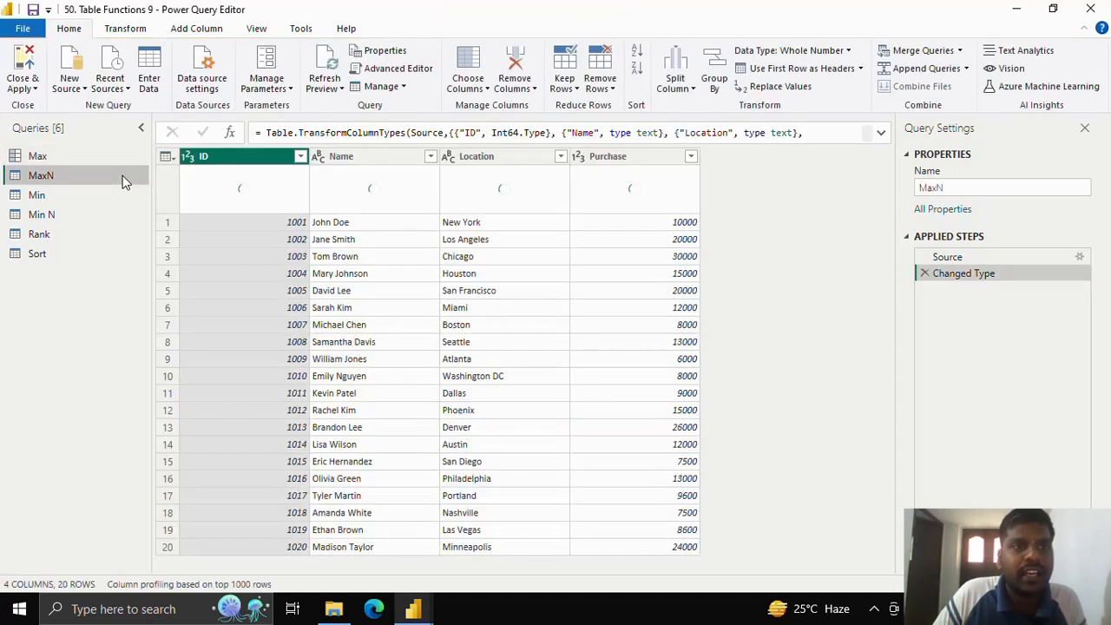
pyautogui.click(230, 135)
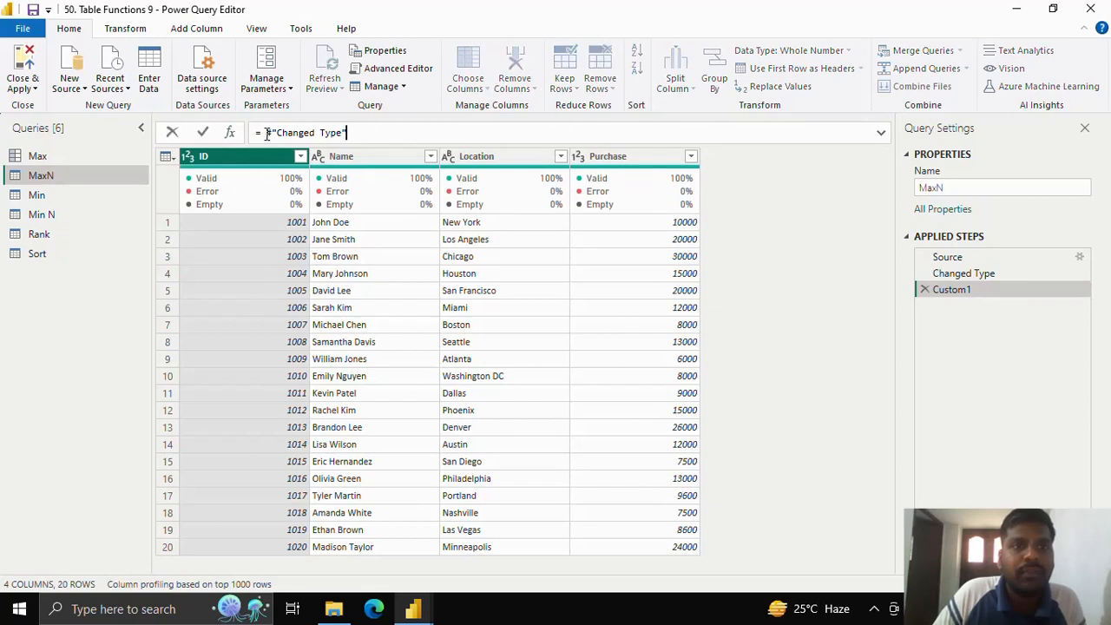
pyautogui.moveTo(268, 135); pyautogui.dragTo(398, 137)
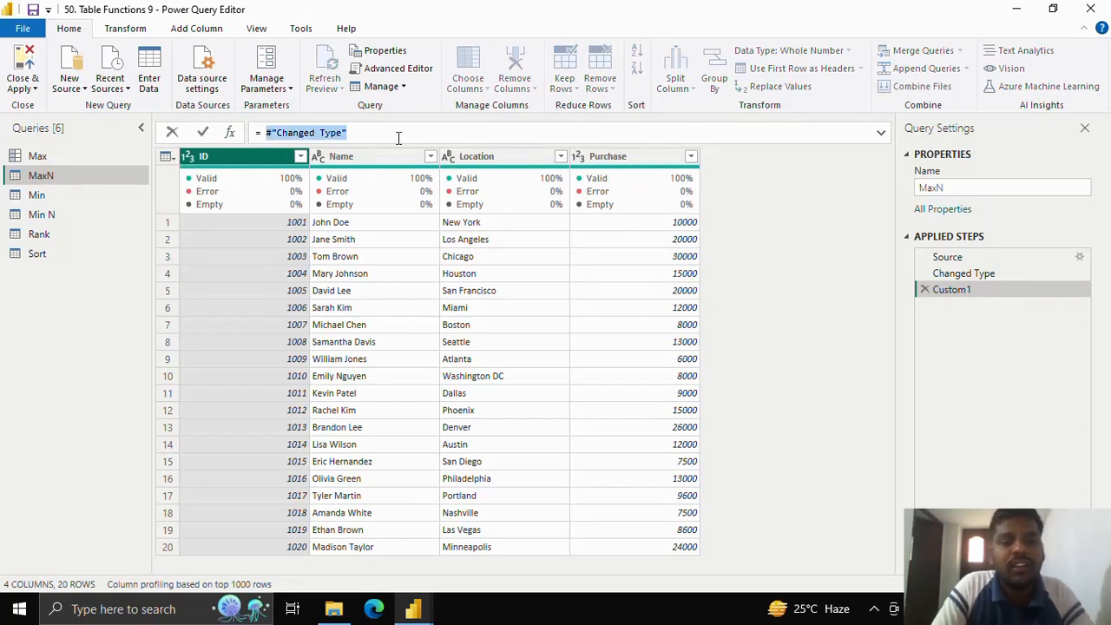
pyautogui.write('Table.M')
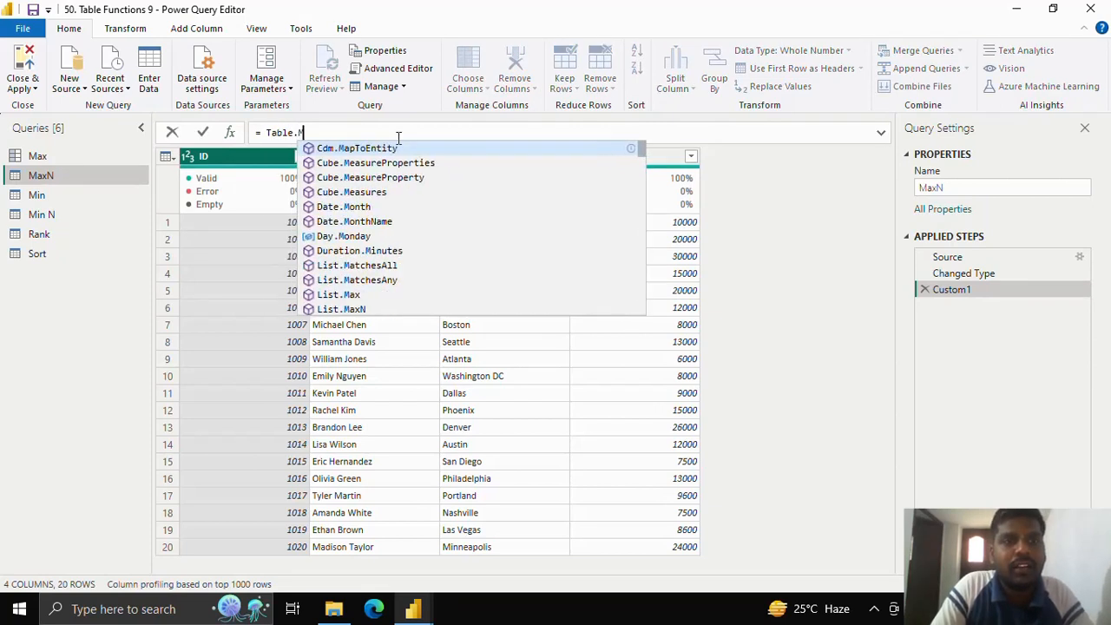
pyautogui.write('axN(')
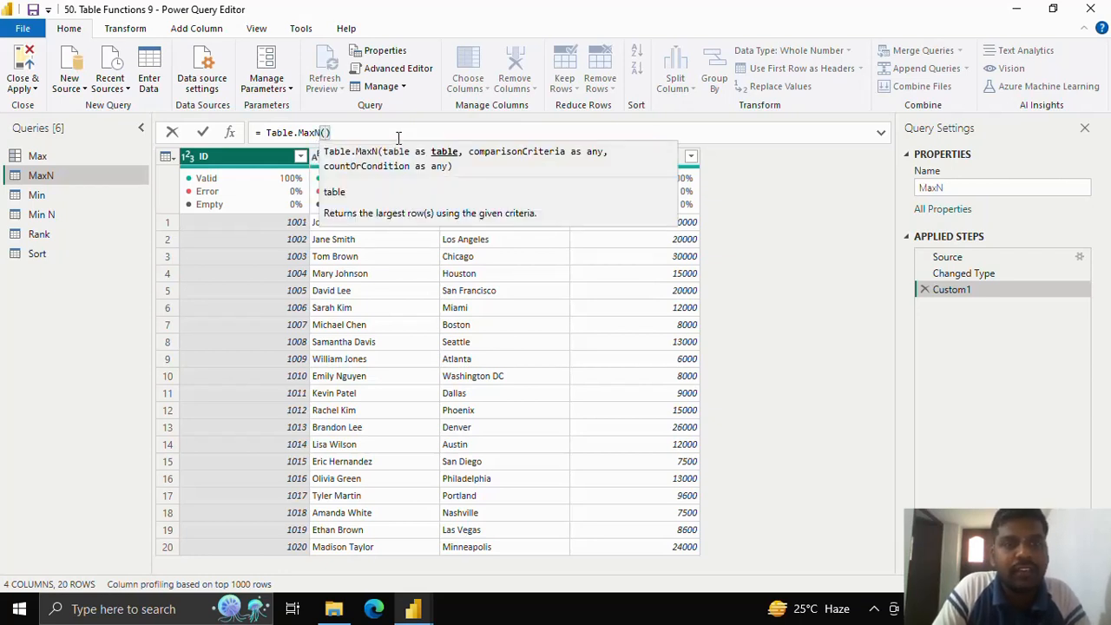
pyautogui.write('#')
pyautogui.press('Tab')
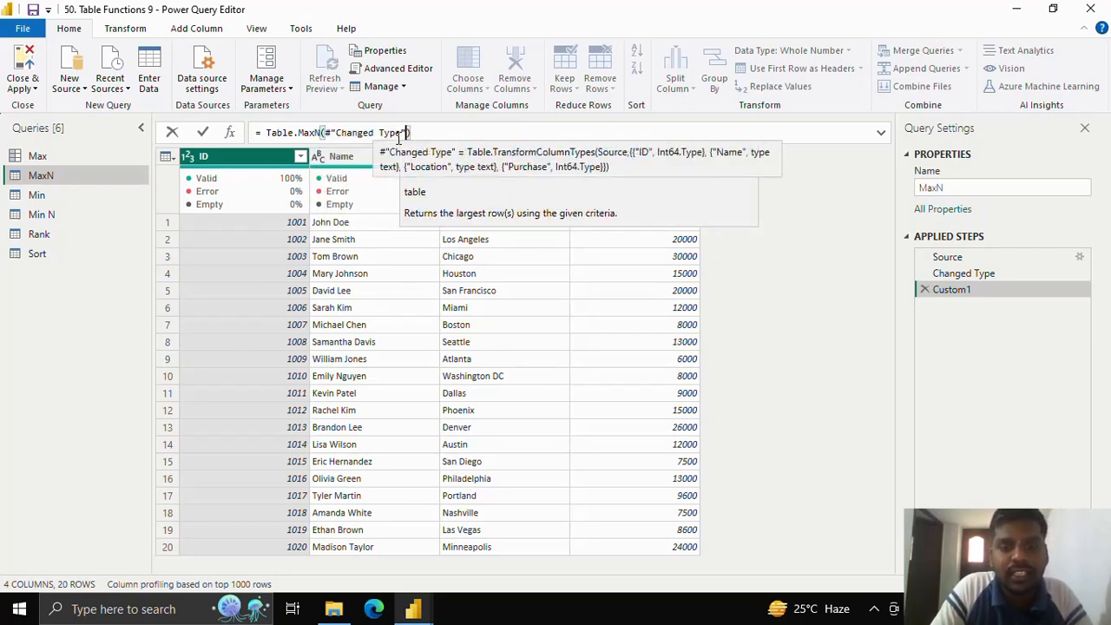
# Step: Complete the Table.MaxN formula with "ID" as comparison criteria and a count of 7, and apply it
pyautogui.write(',')
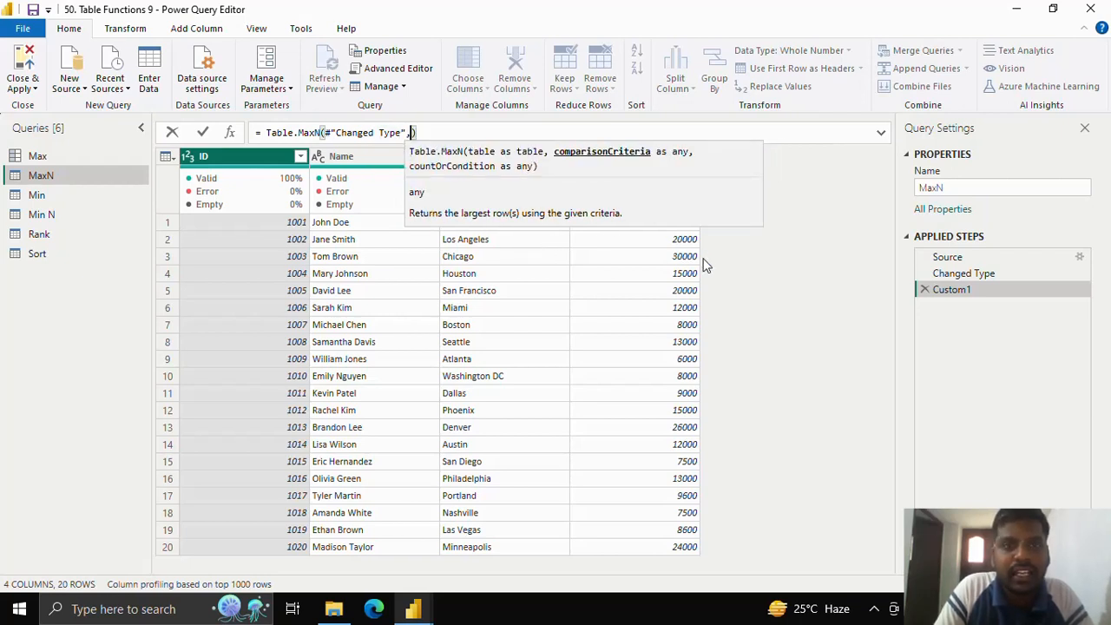
pyautogui.write('"ID')
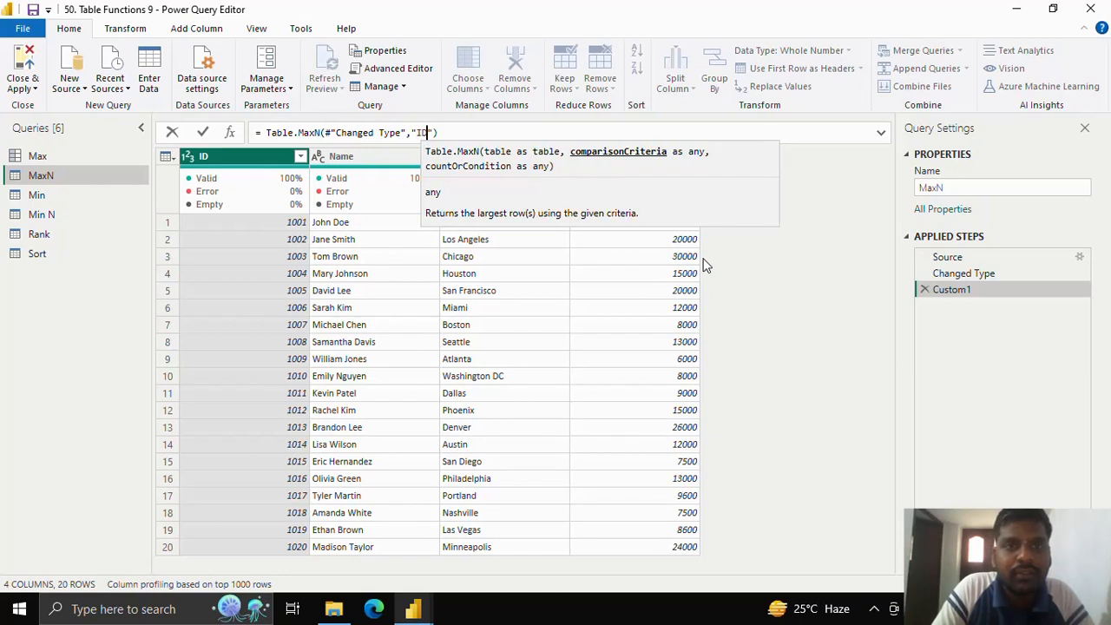
pyautogui.write('"')
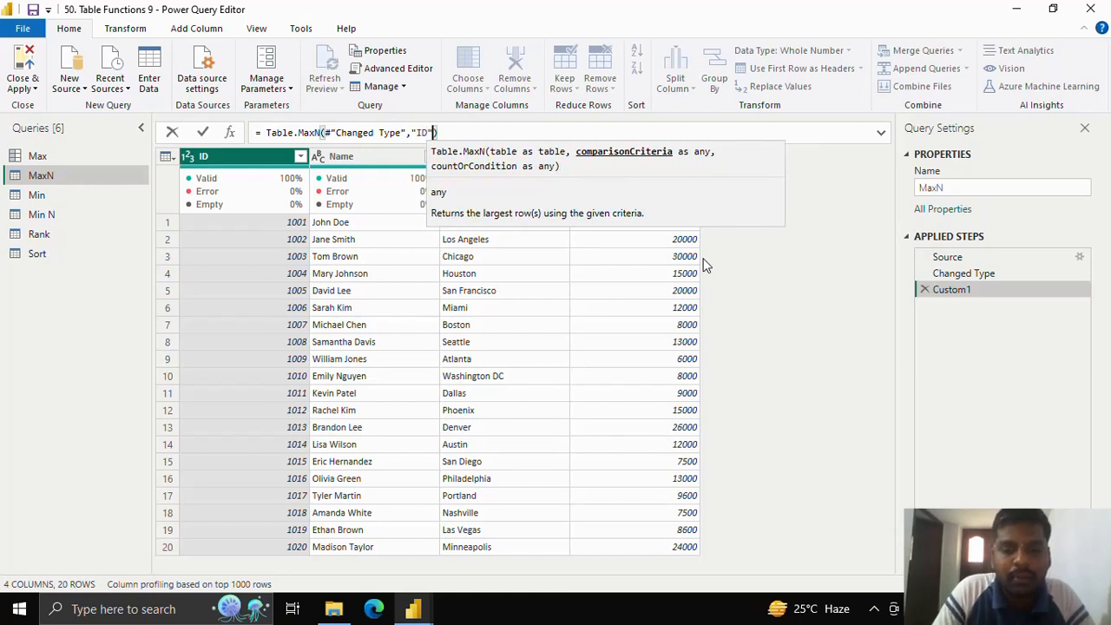
pyautogui.write(',')
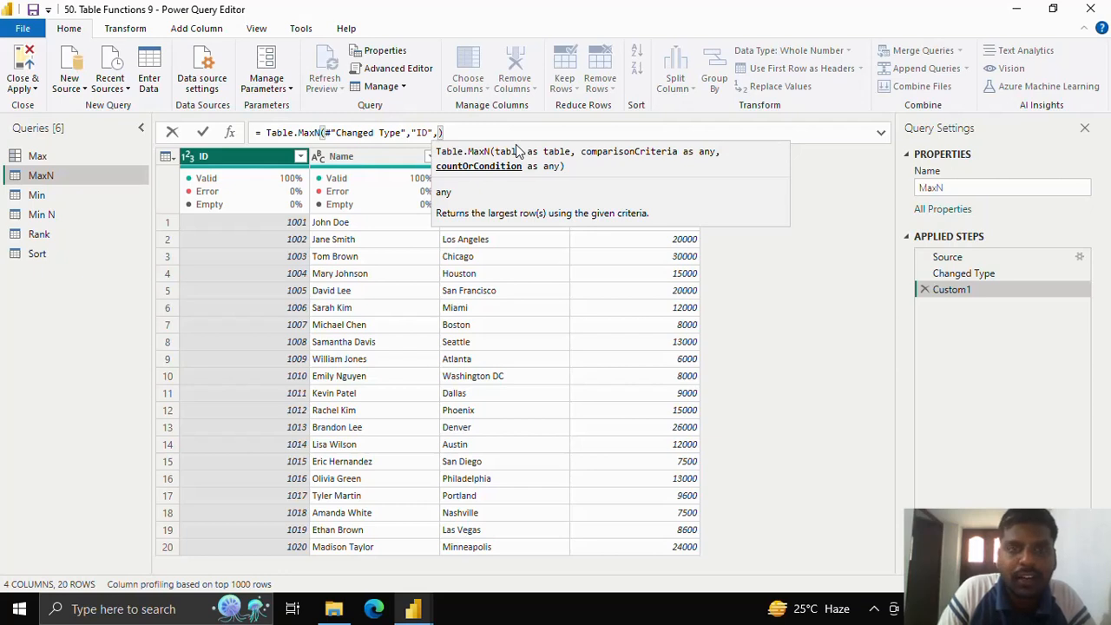
pyautogui.write('7')
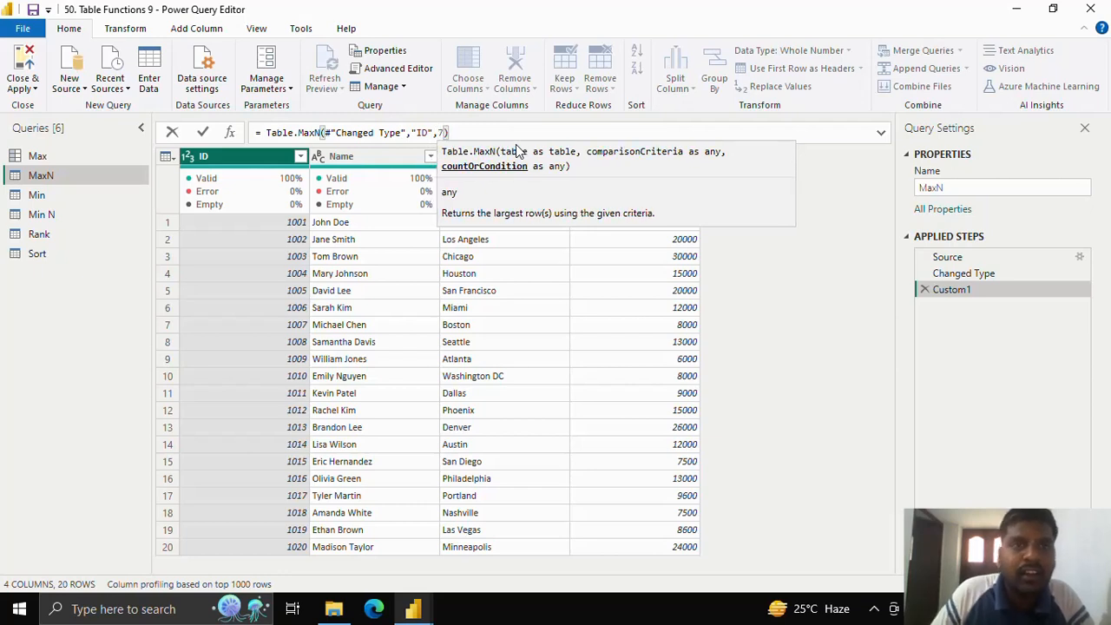
pyautogui.click(203, 132)
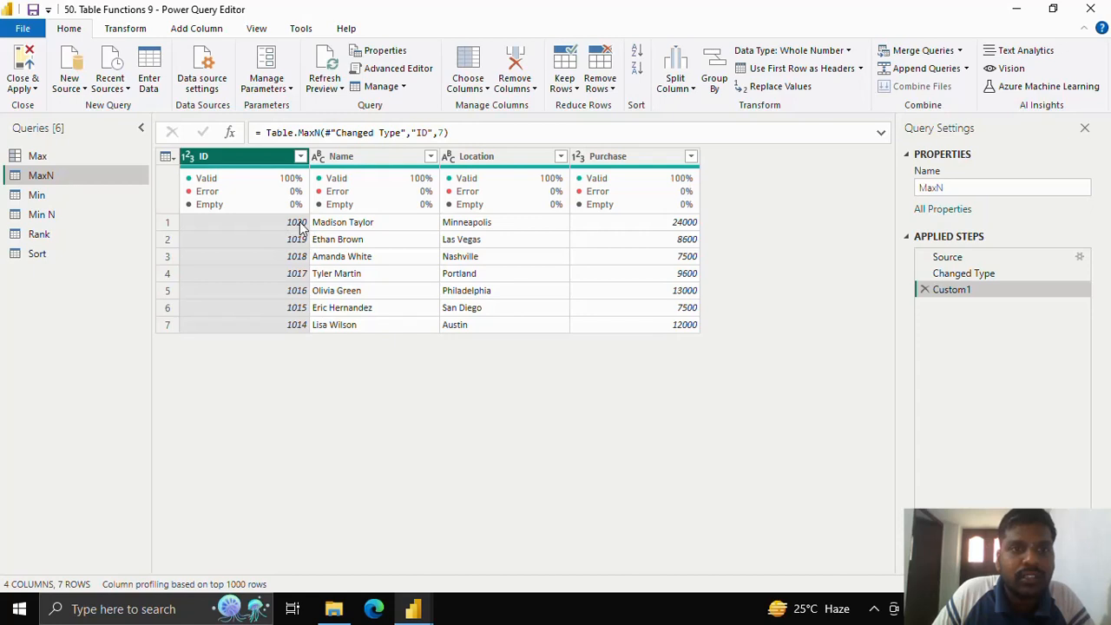
# Step: Change the Table.MaxN formula to use "Purchase" as comparison criteria with a count of 5, and apply it
pyautogui.click(425, 133)
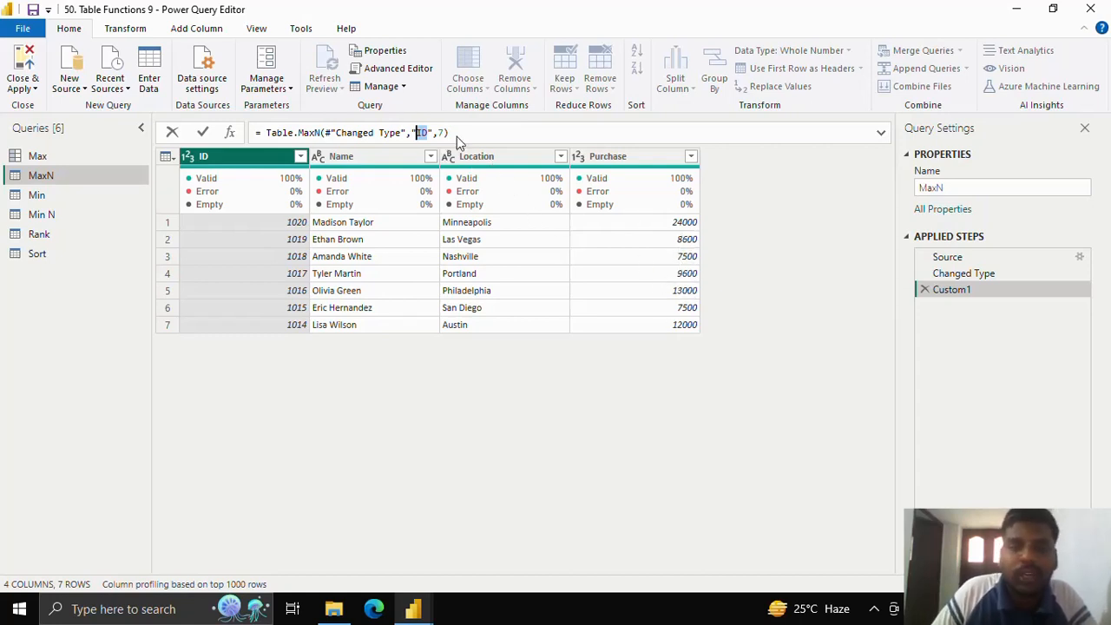
pyautogui.write('Purchas')
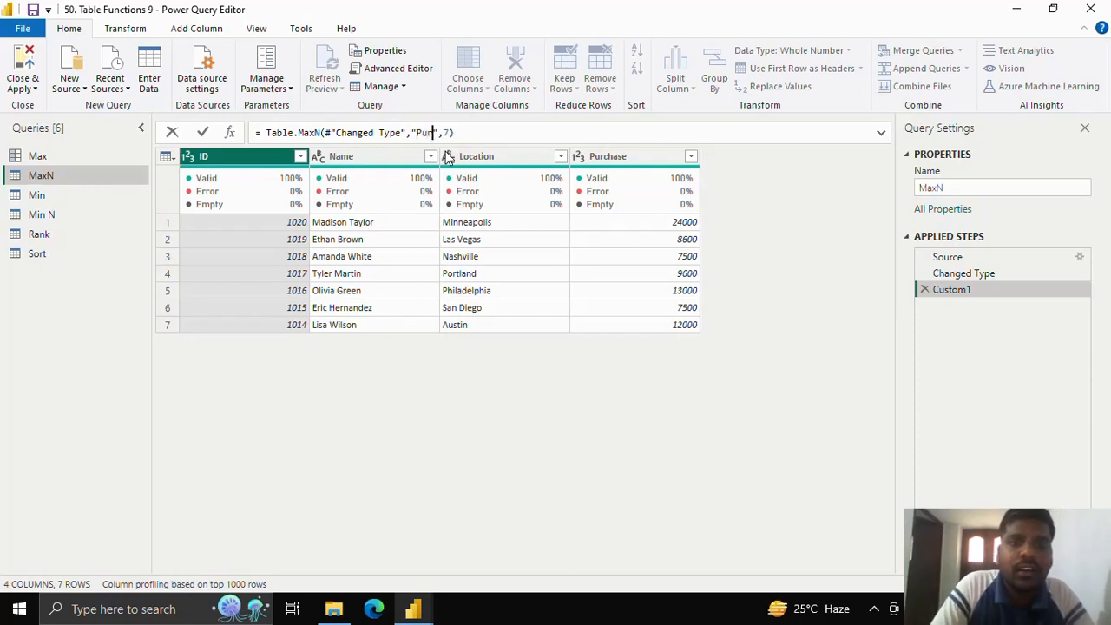
pyautogui.write('e')
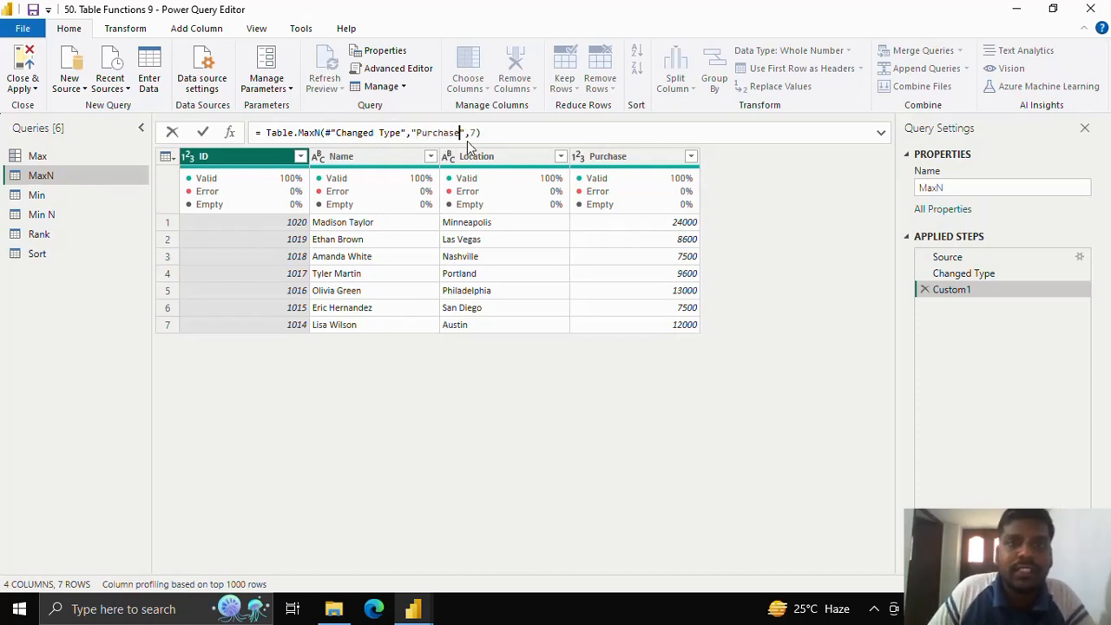
pyautogui.press('BackSpace')
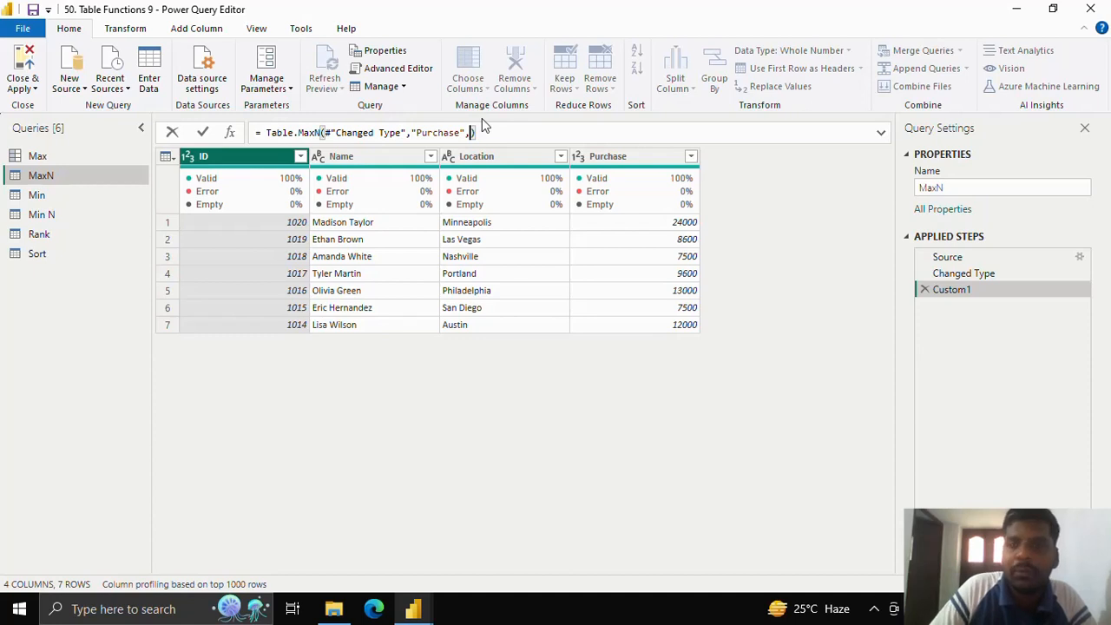
pyautogui.write('5')
pyautogui.click(203, 133)
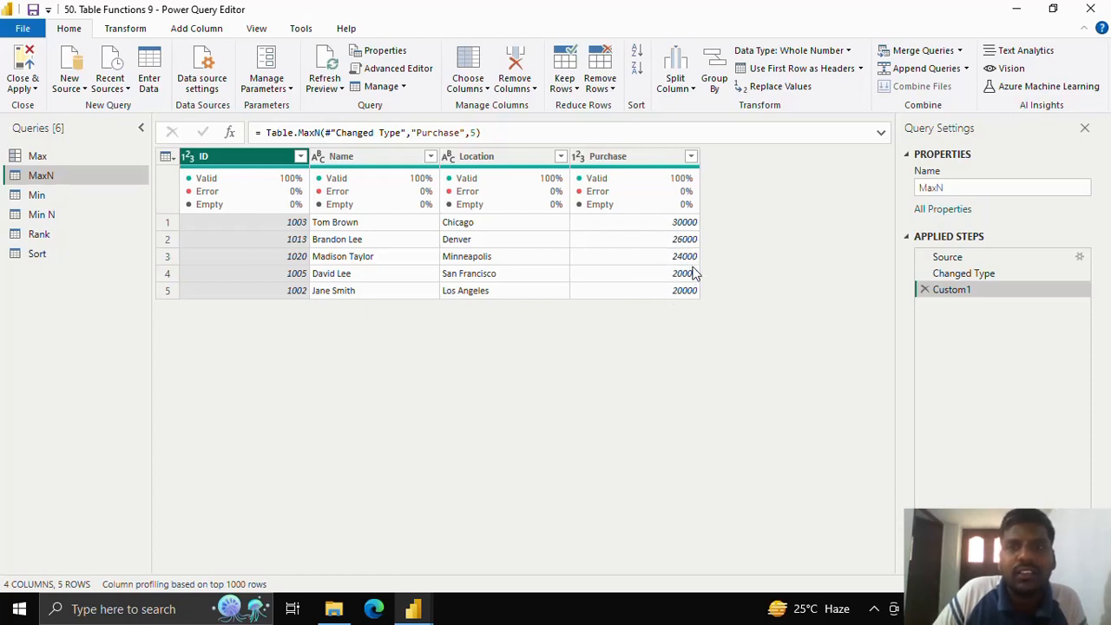
# Step: Replace the count in the Table.MaxN formula with the condition each [Purchase] > 10000 and apply it
pyautogui.click(476, 133)
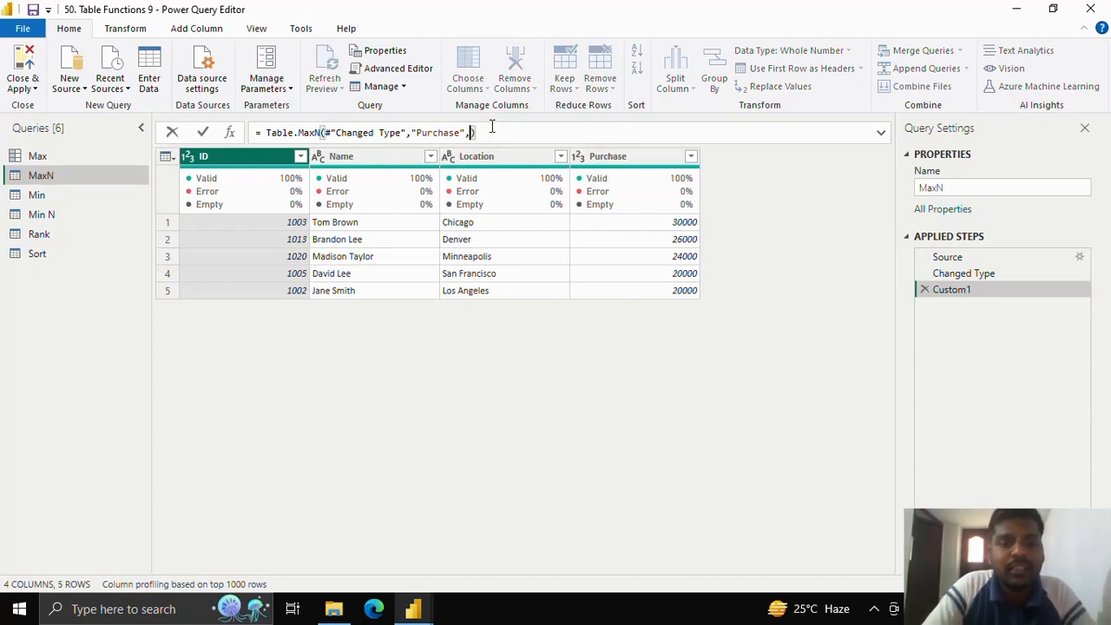
pyautogui.write('each ')
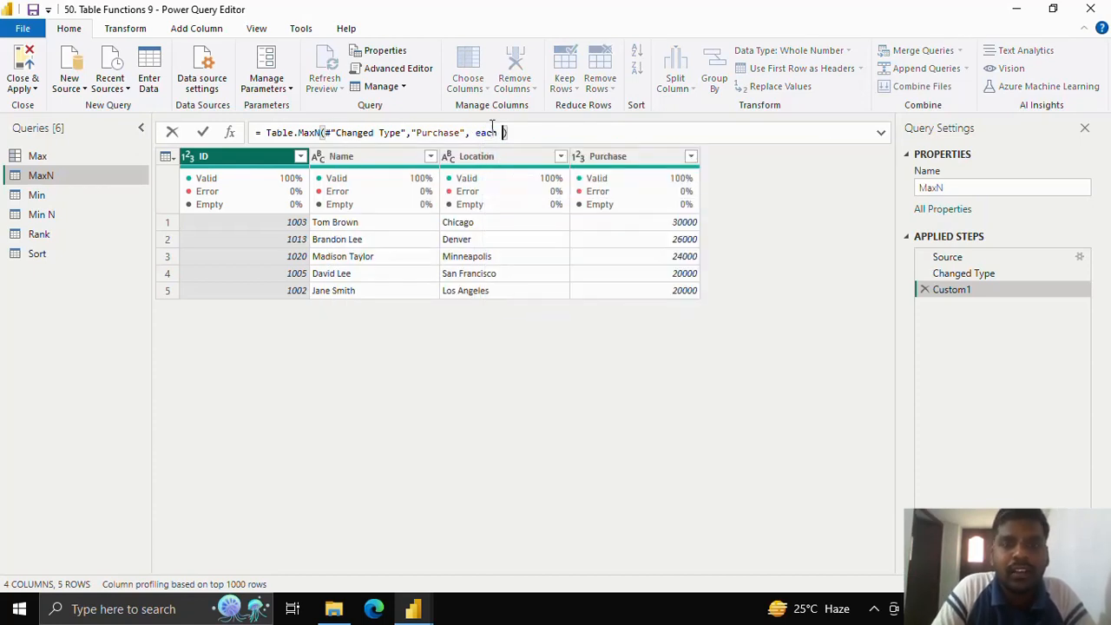
pyautogui.write('[P')
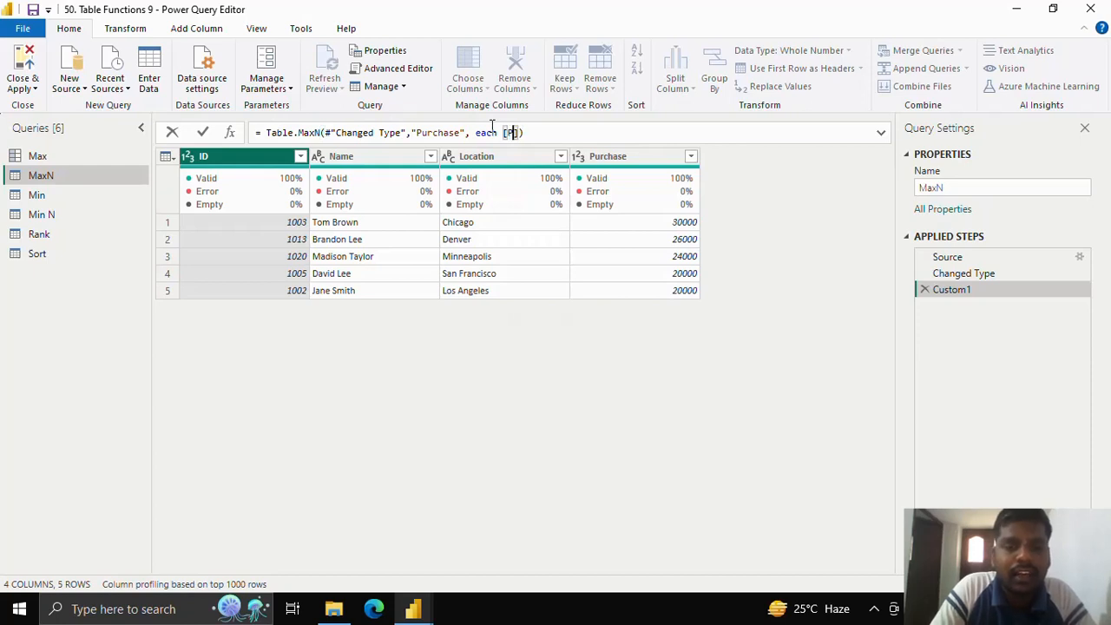
pyautogui.write('urchase]')
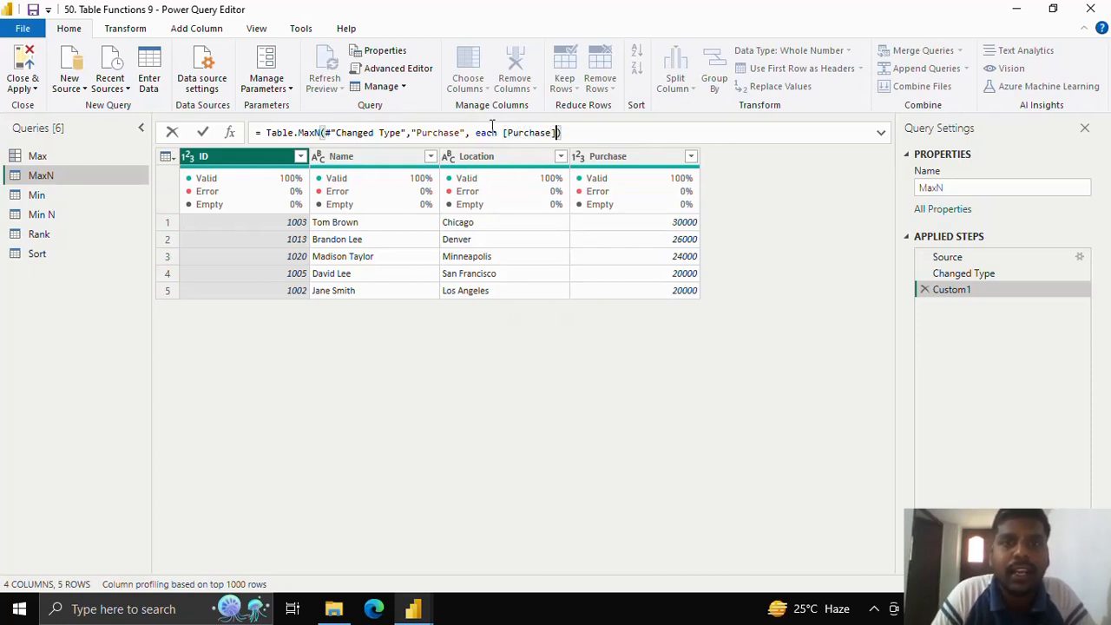
pyautogui.write(' > ')
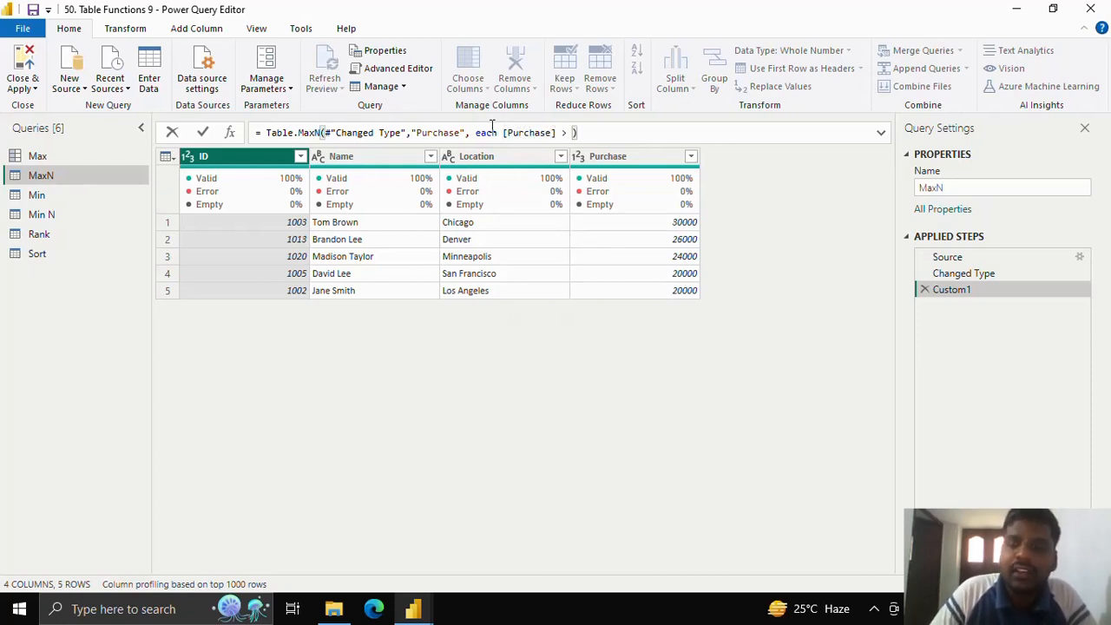
pyautogui.write('10000')
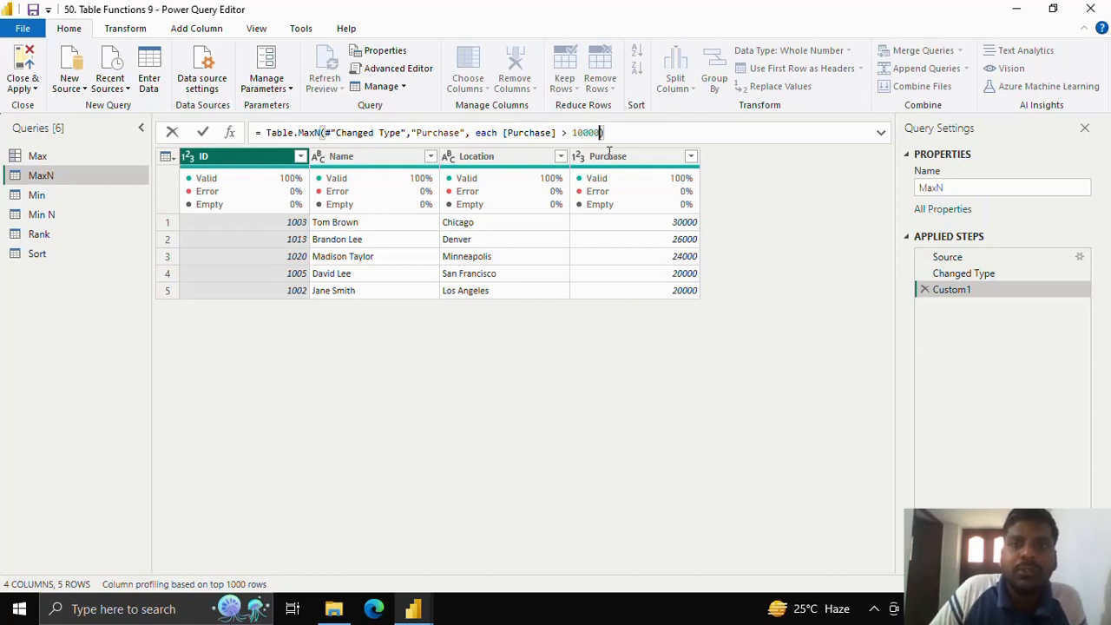
pyautogui.press('Return')
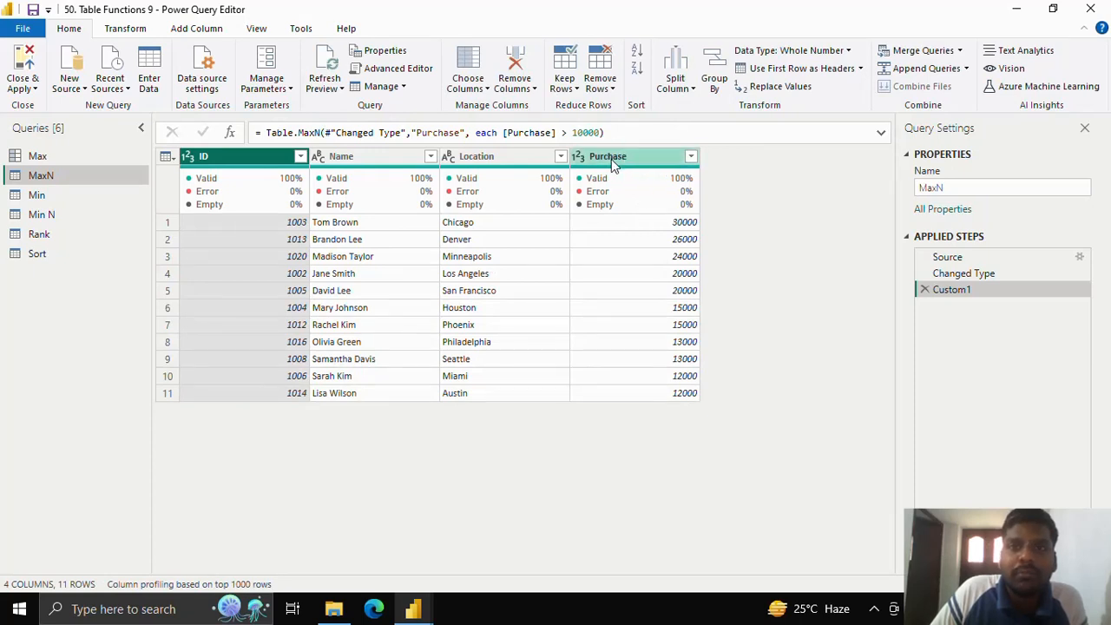
pyautogui.moveTo(573, 133); pyautogui.dragTo(598, 133)
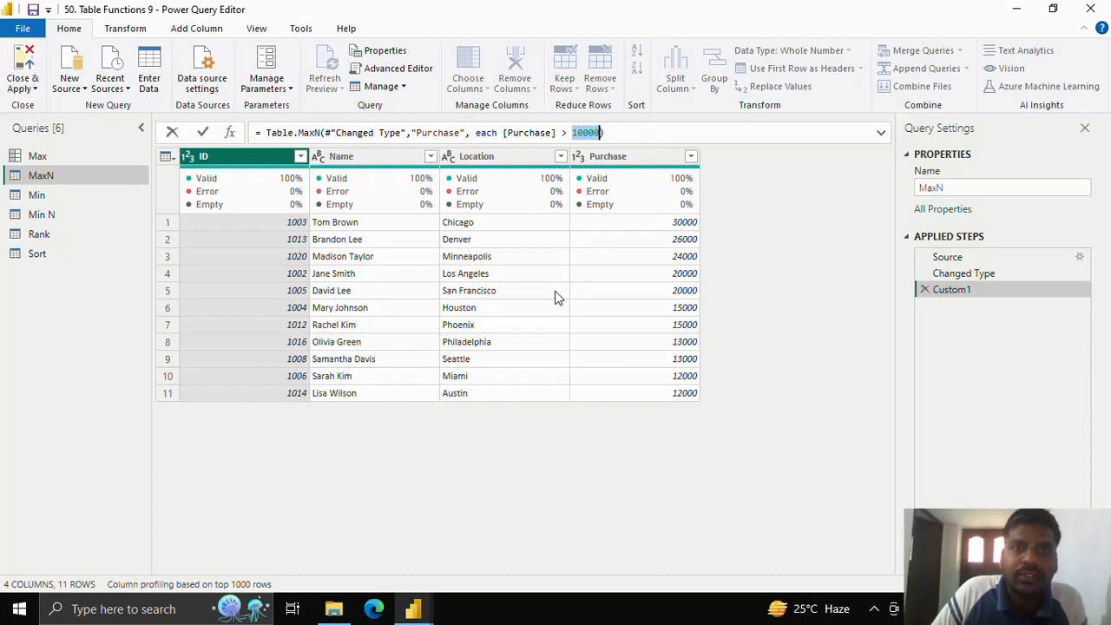
pyautogui.click(204, 132)
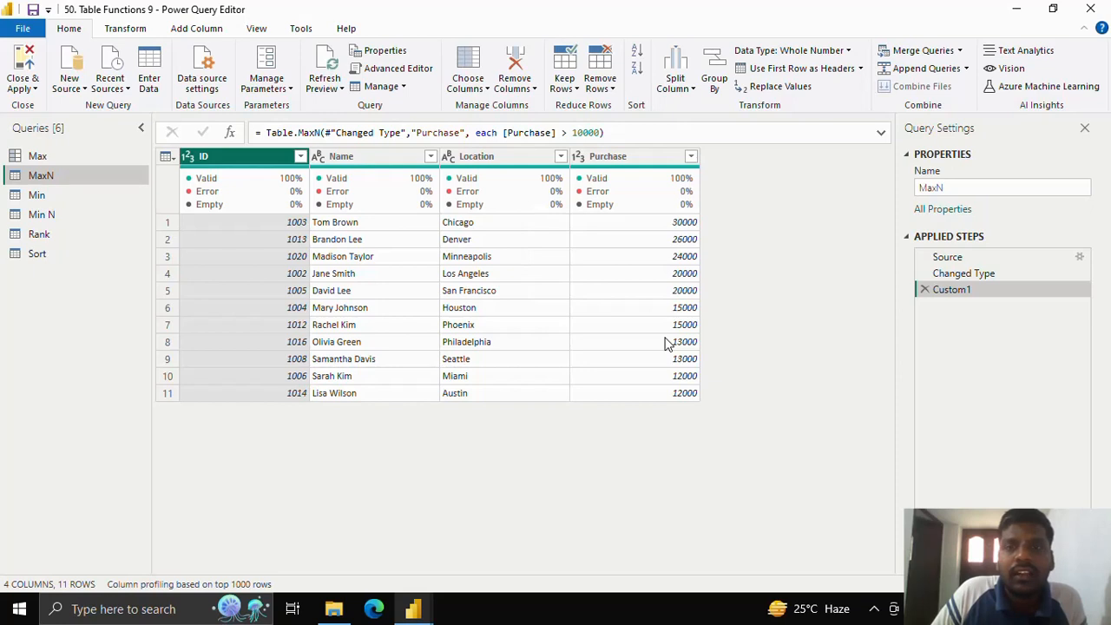
# Step: Add a custom step to the Min query and start its formula as Table.Min on the #"Changed Type" table
pyautogui.click(90, 193)
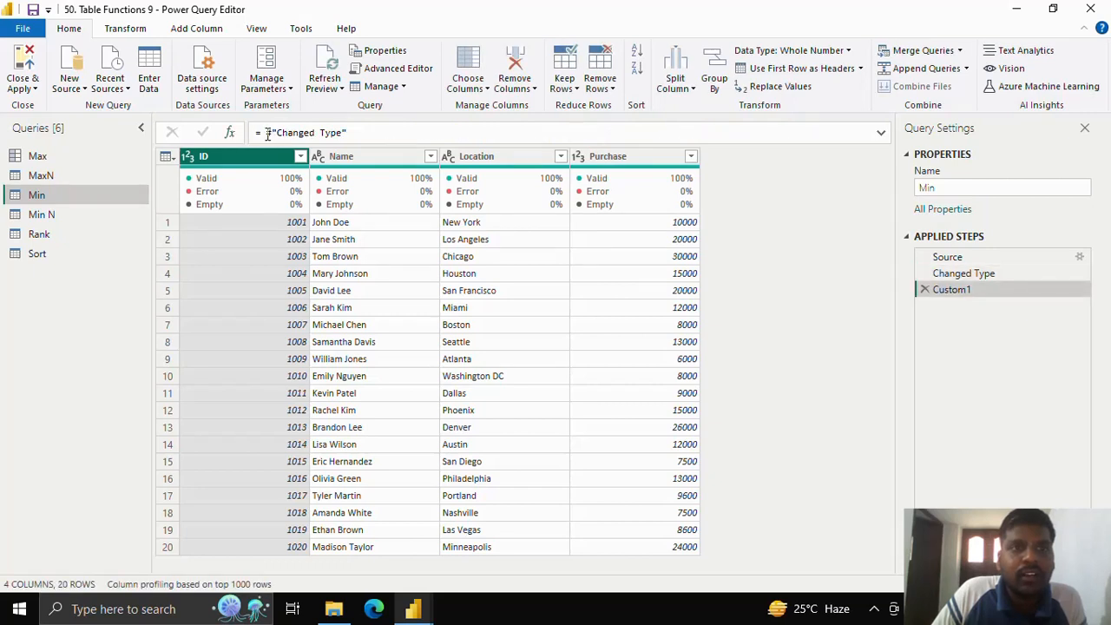
pyautogui.moveTo(265, 132); pyautogui.dragTo(350, 132)
pyautogui.write('T')
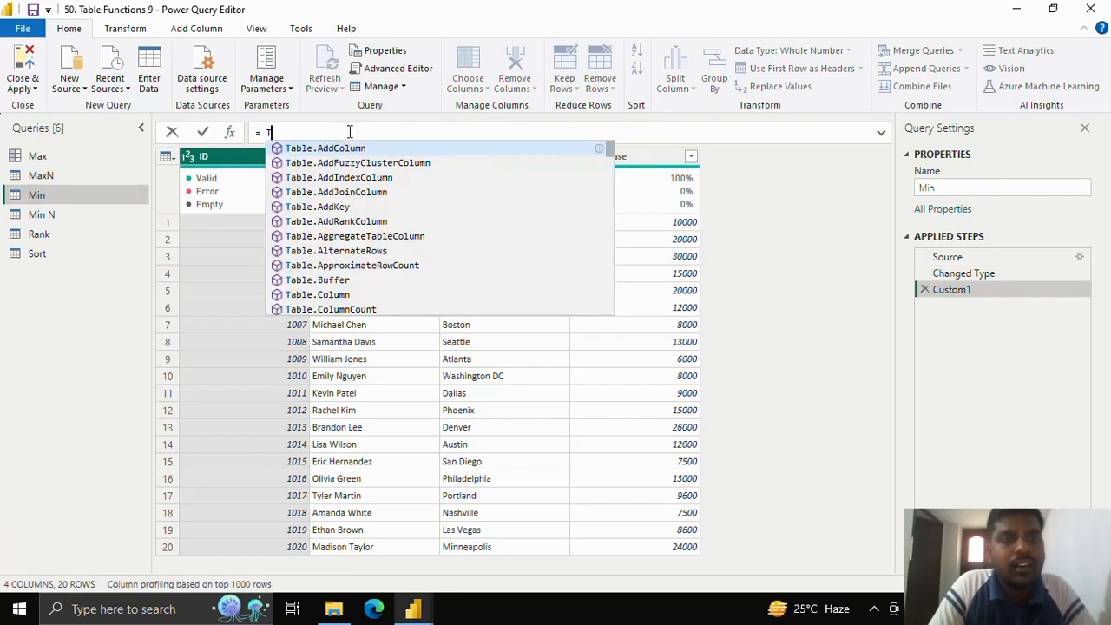
pyautogui.write('able.Min')
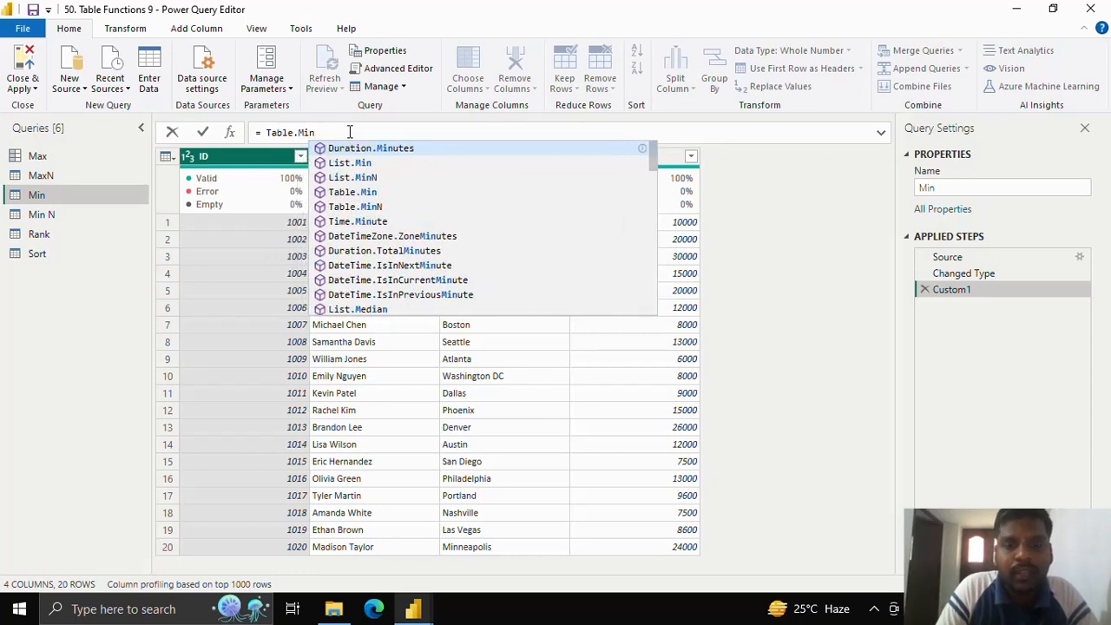
pyautogui.write('(#')
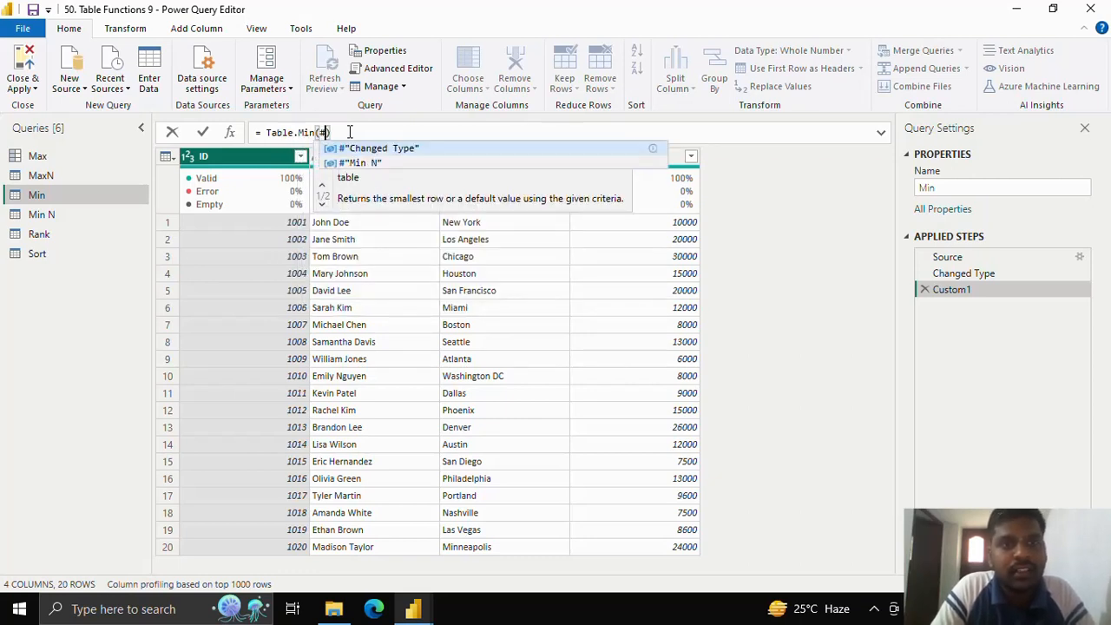
pyautogui.press('Tab')
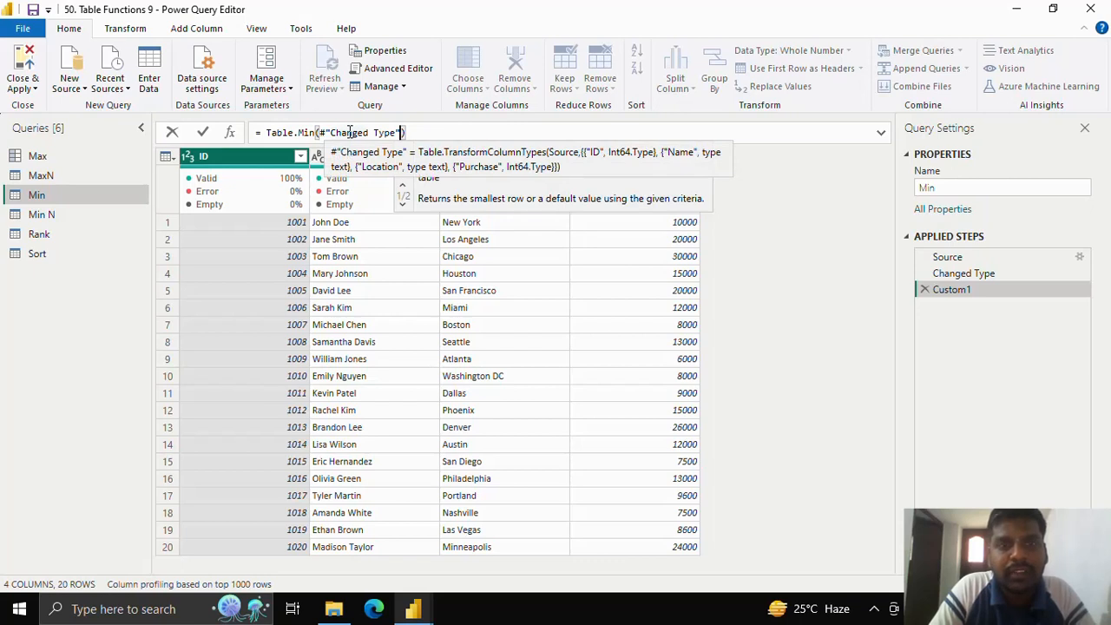
# Step: Complete the Table.Min formula with "ID" as comparison criteria and "No Value Present" as default, and apply it
pyautogui.write(',')
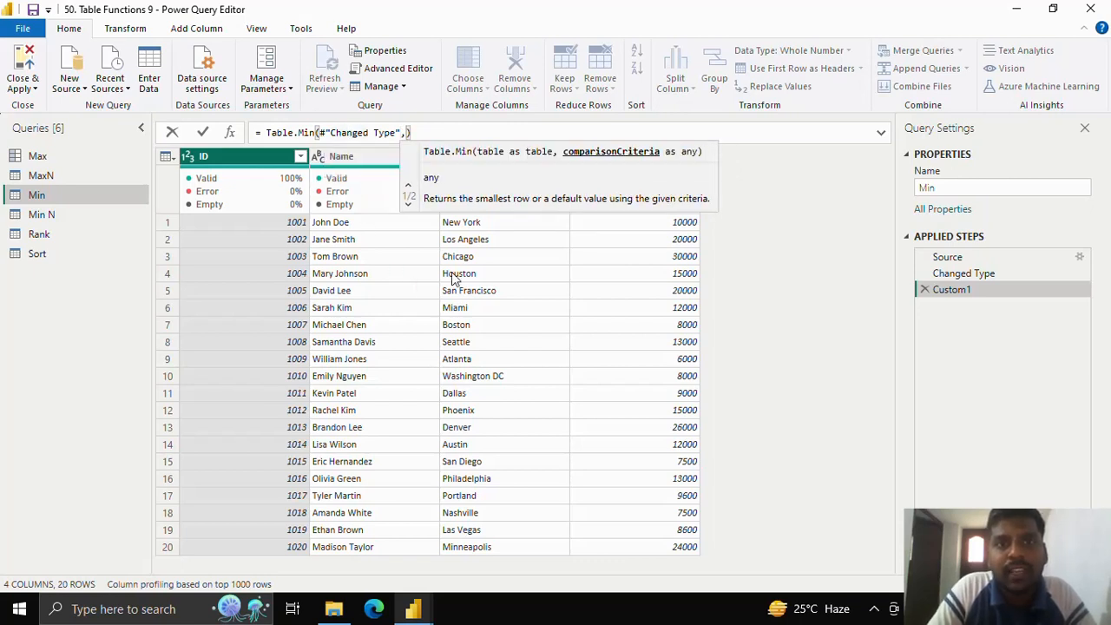
pyautogui.write('"')
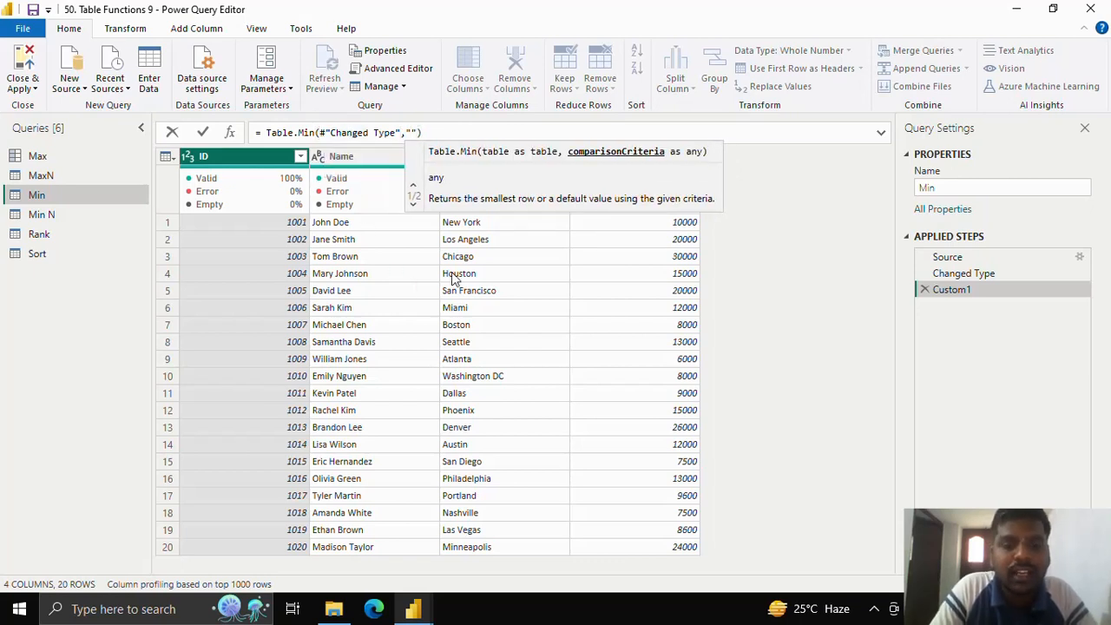
pyautogui.write('ID')
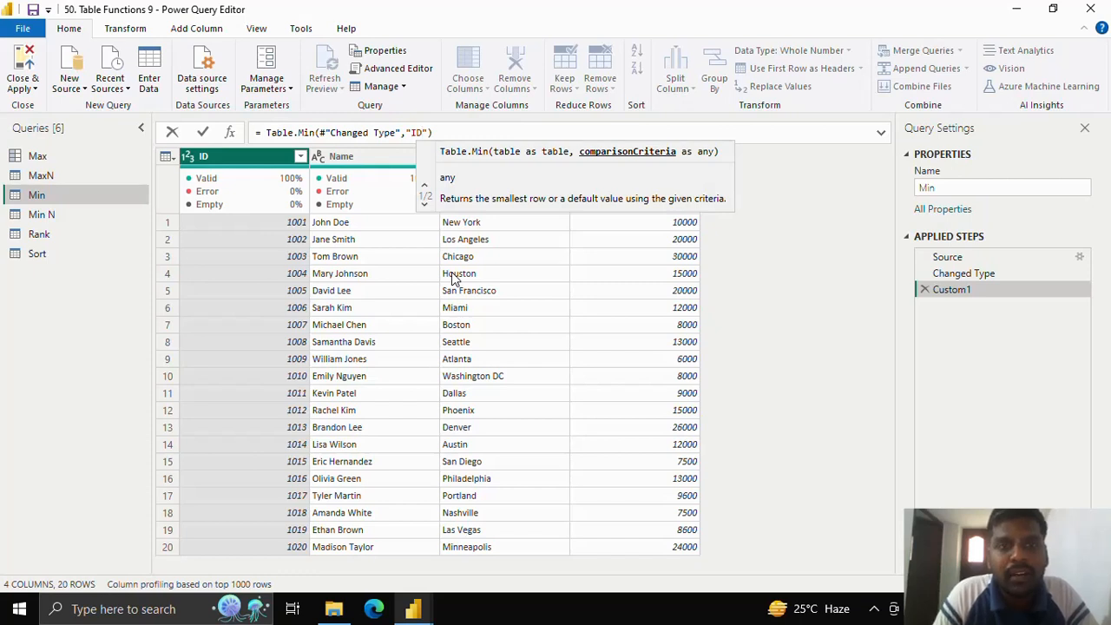
pyautogui.write('",')
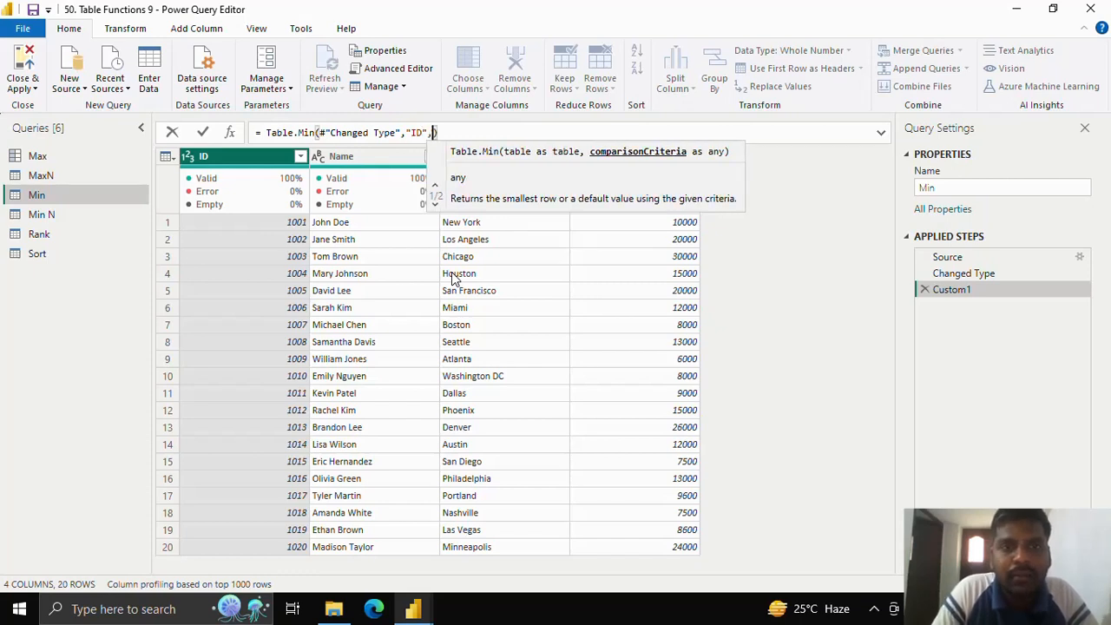
pyautogui.write('"')
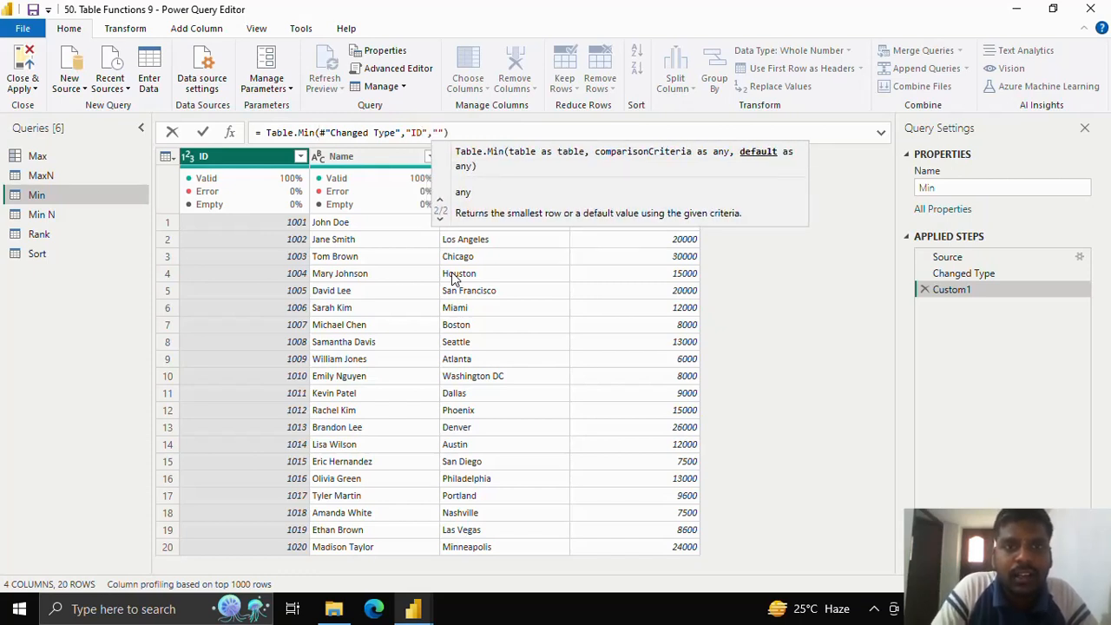
pyautogui.write('No Val')
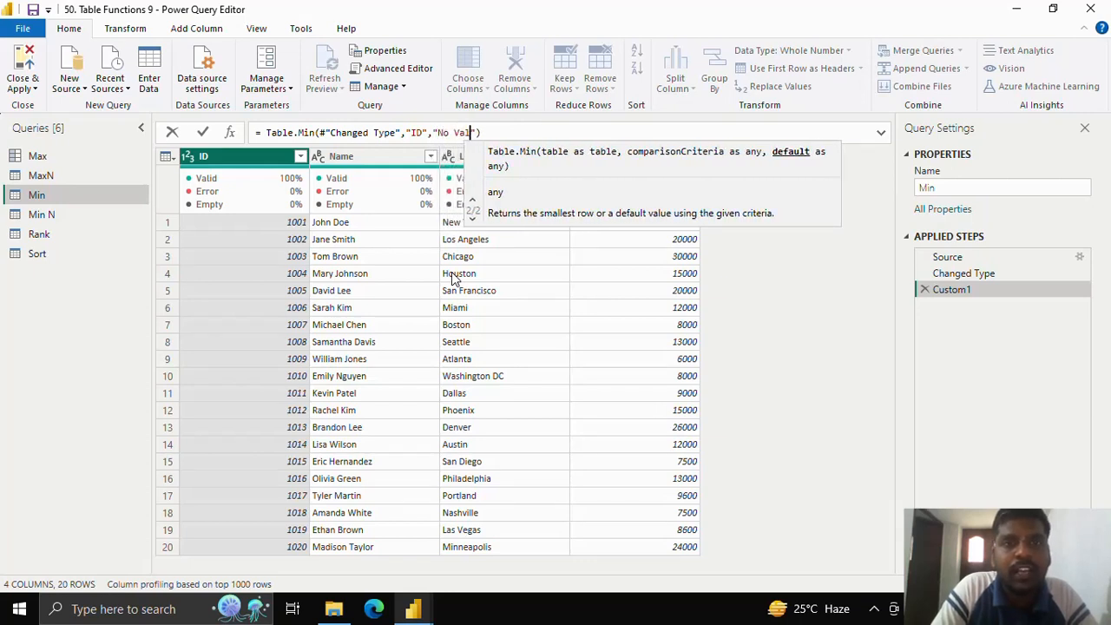
pyautogui.write('ue Prese')
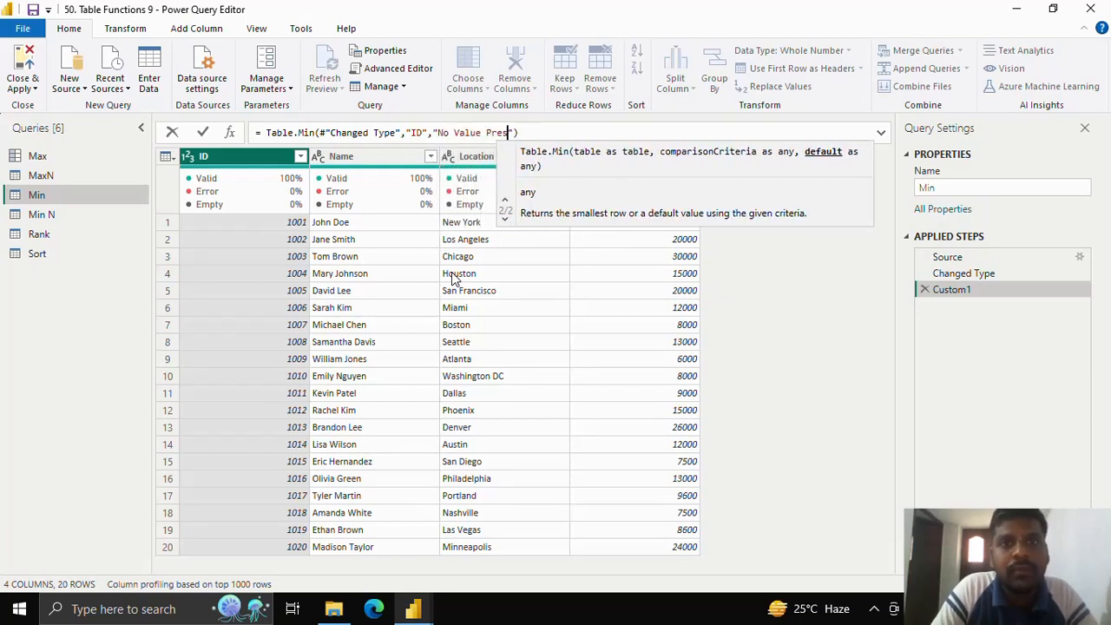
pyautogui.write('nt')
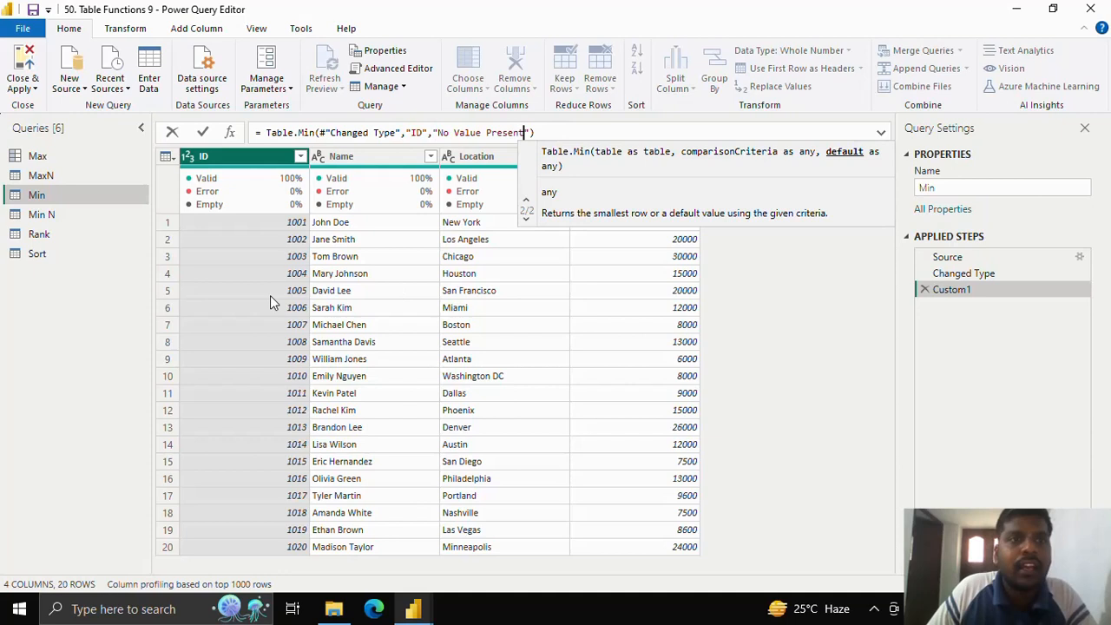
pyautogui.click(203, 132)
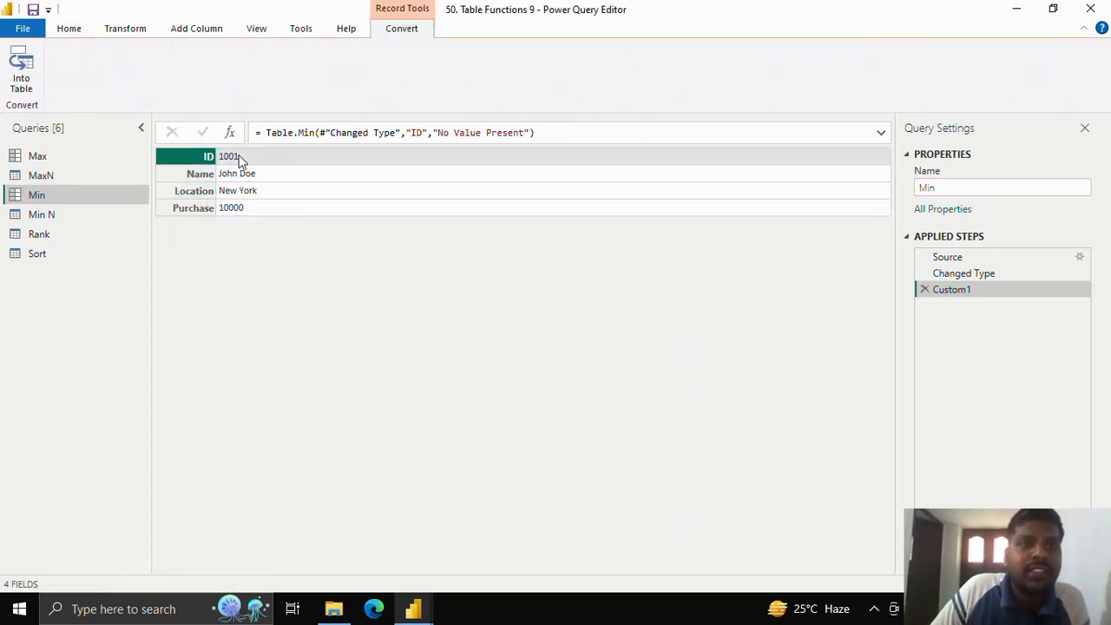
# Step: Change the comparison criteria in the Table.Min formula to "Purchase" and apply it
pyautogui.click(417, 133)
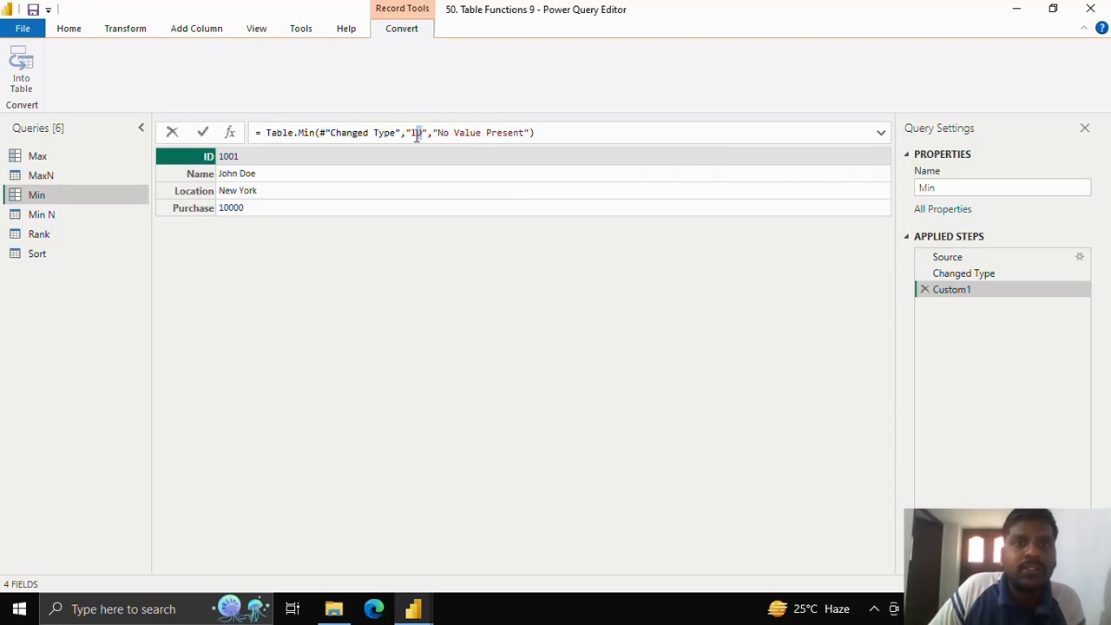
pyautogui.write('Purchase')
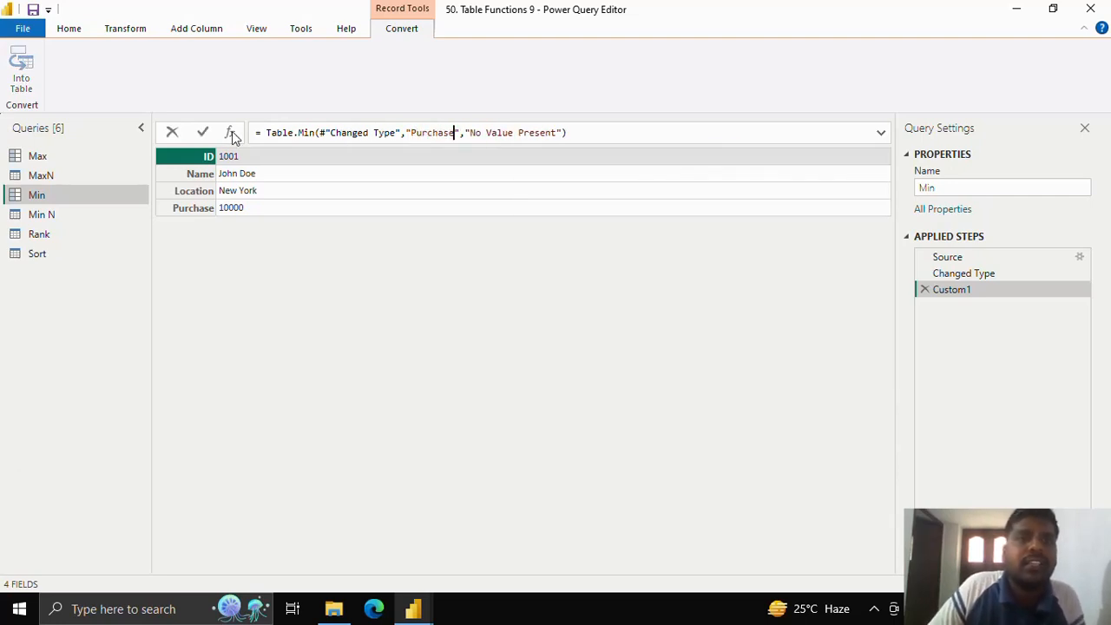
pyautogui.click(204, 132)
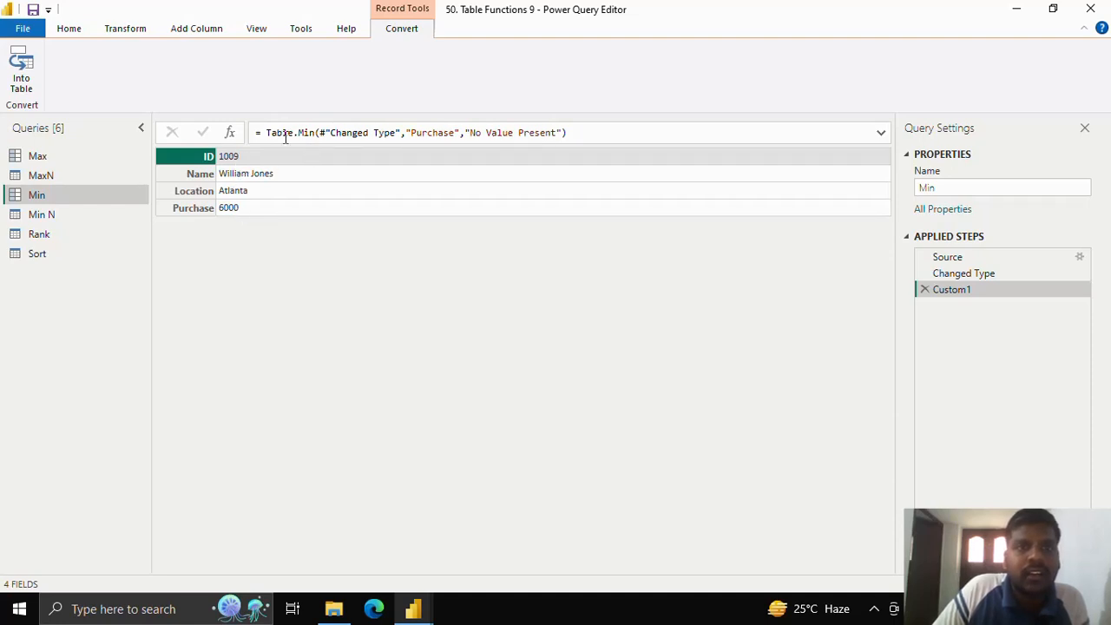
pyautogui.moveTo(266, 133); pyautogui.dragTo(581, 133)
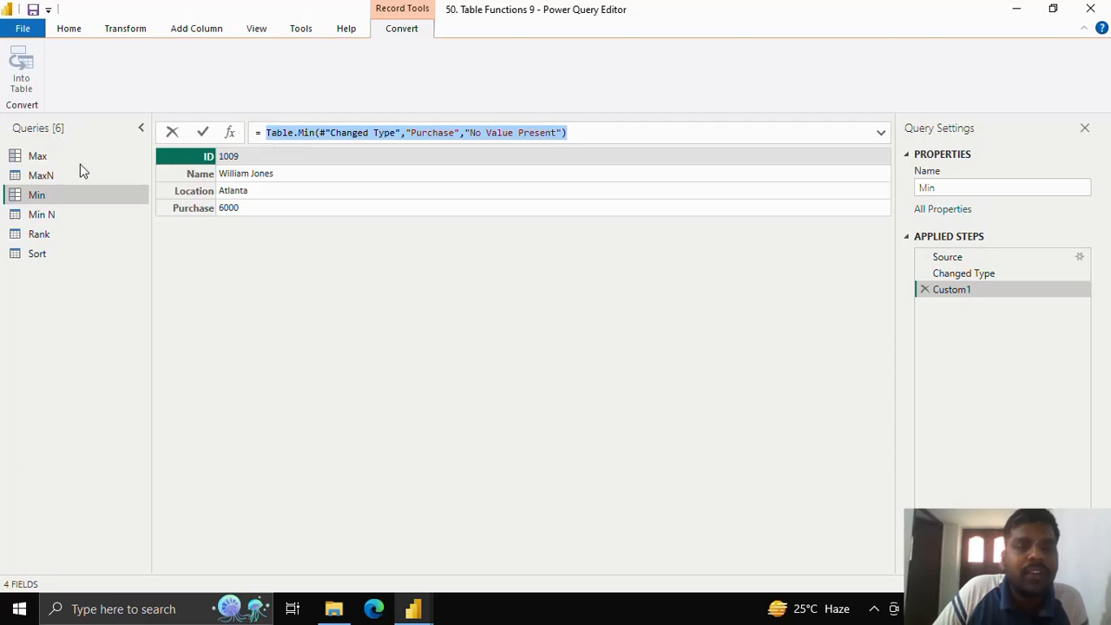
# Step: Add a custom step to the Min N query and start its formula with the Table.MinN function
pyautogui.click(74, 215)
pyautogui.click(230, 132)
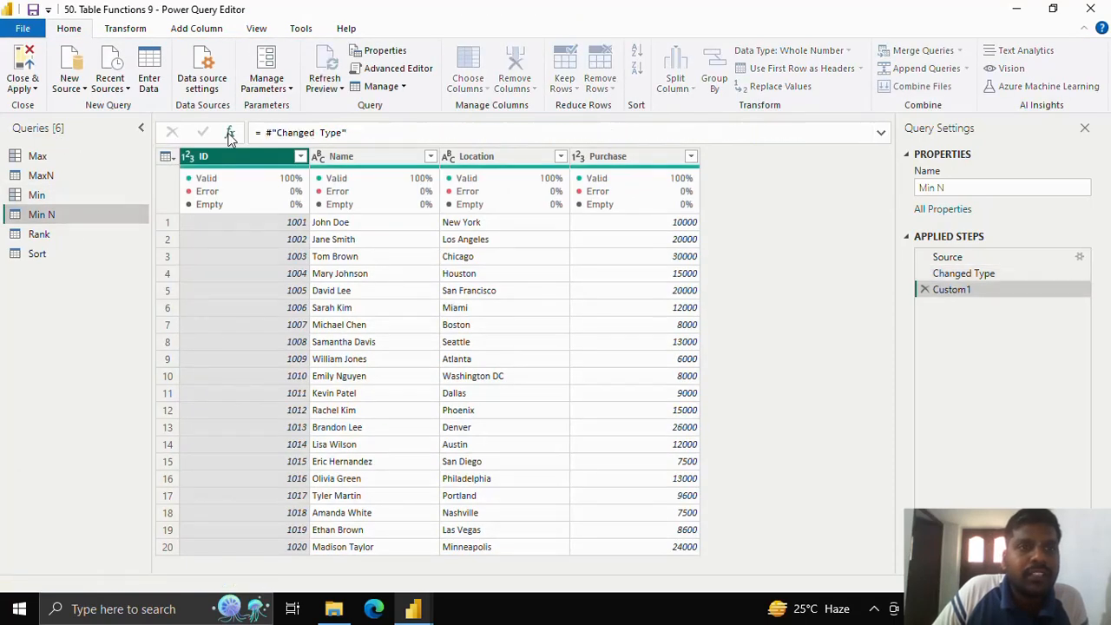
pyautogui.moveTo(269, 132); pyautogui.dragTo(409, 130)
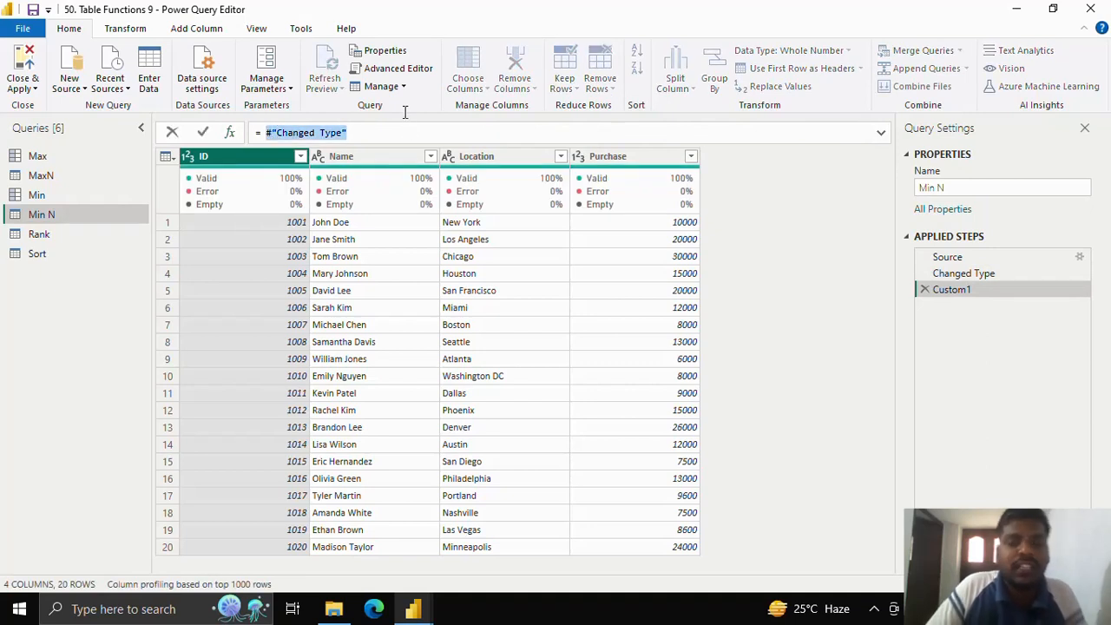
pyautogui.write('Mun')
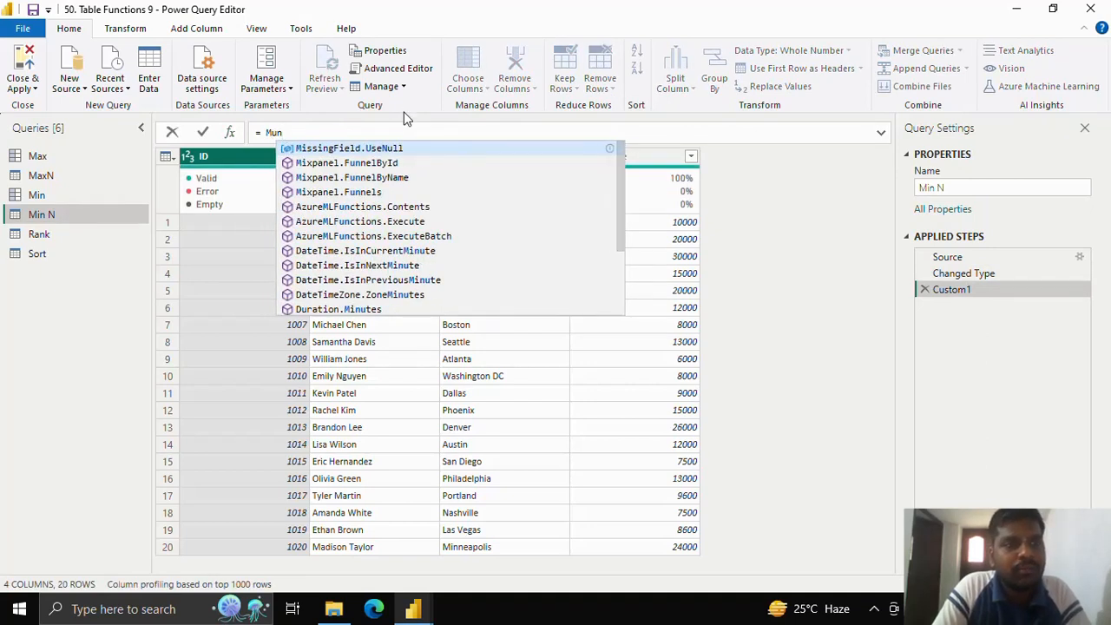
pyautogui.press('BackSpace')
pyautogui.press('BackSpace')
pyautogui.write('in')
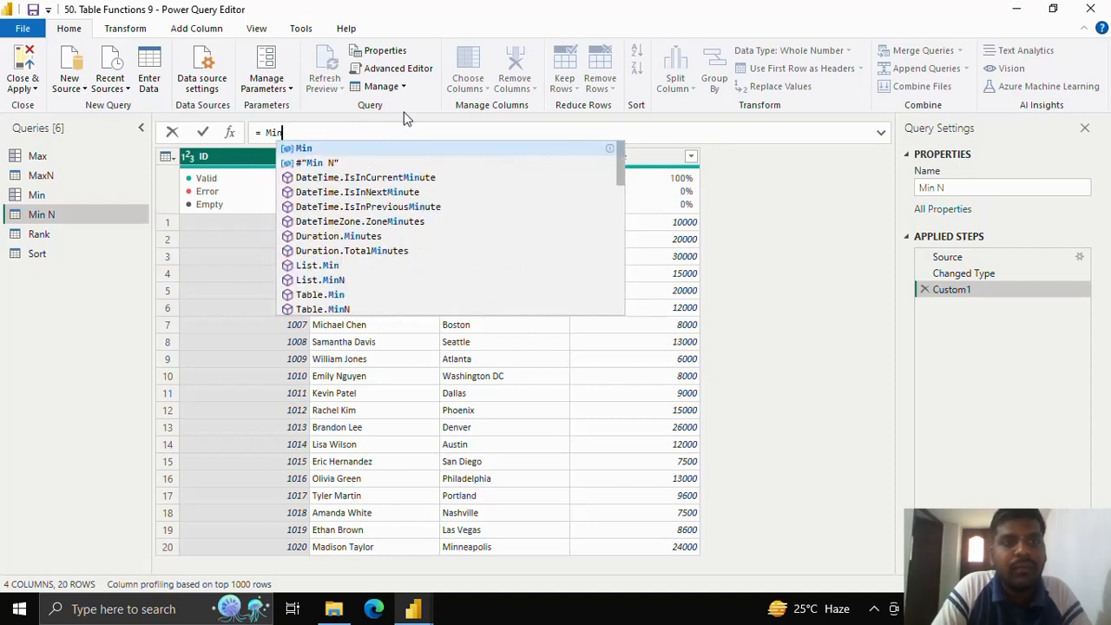
pyautogui.press('BackSpace')
pyautogui.press('BackSpace')
pyautogui.press('BackSpace')
pyautogui.write('T')
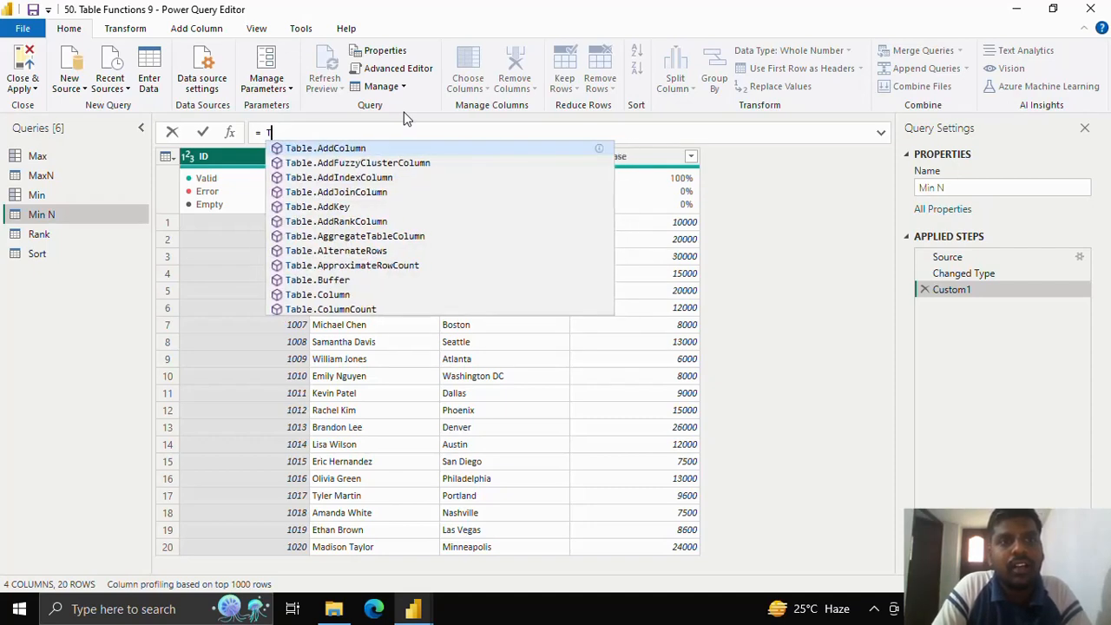
pyautogui.write('able.MinN')
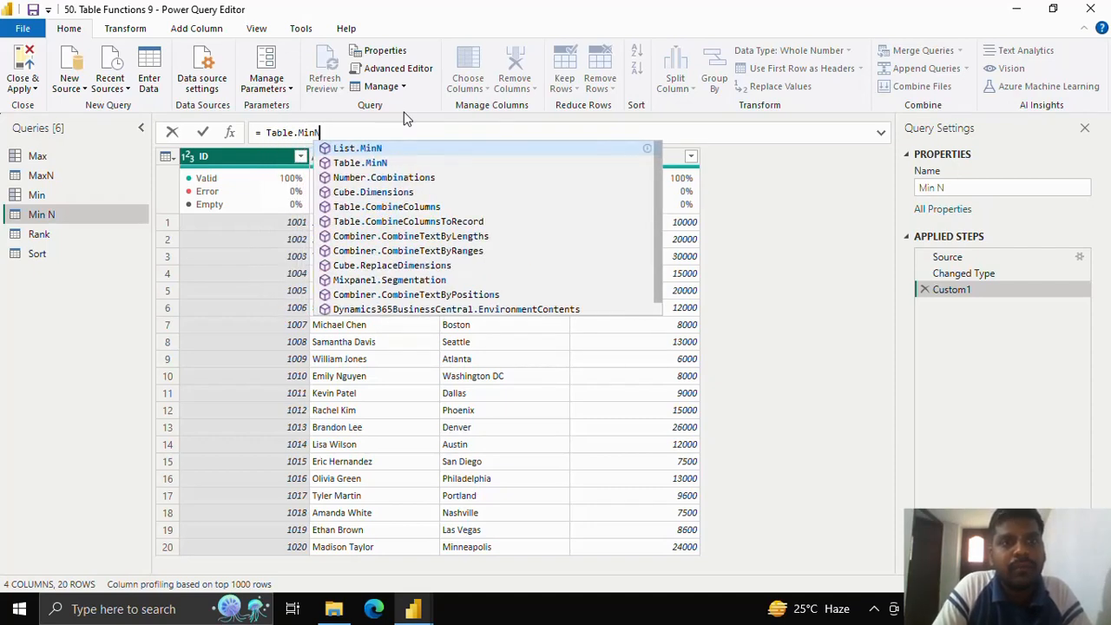
pyautogui.write('(')
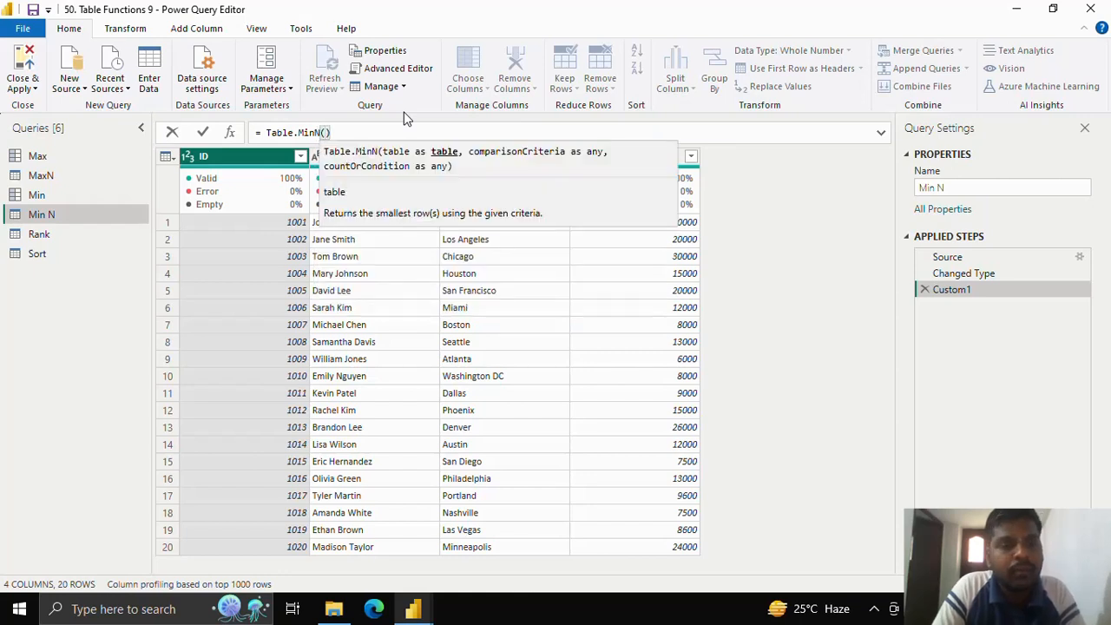
pyautogui.write('#')
# Step: Complete the Table.MinN formula with the #"Changed Type" table, "ID" as comparison criteria and a count of 6, and apply it
pyautogui.press('Tab')
pyautogui.write(',')
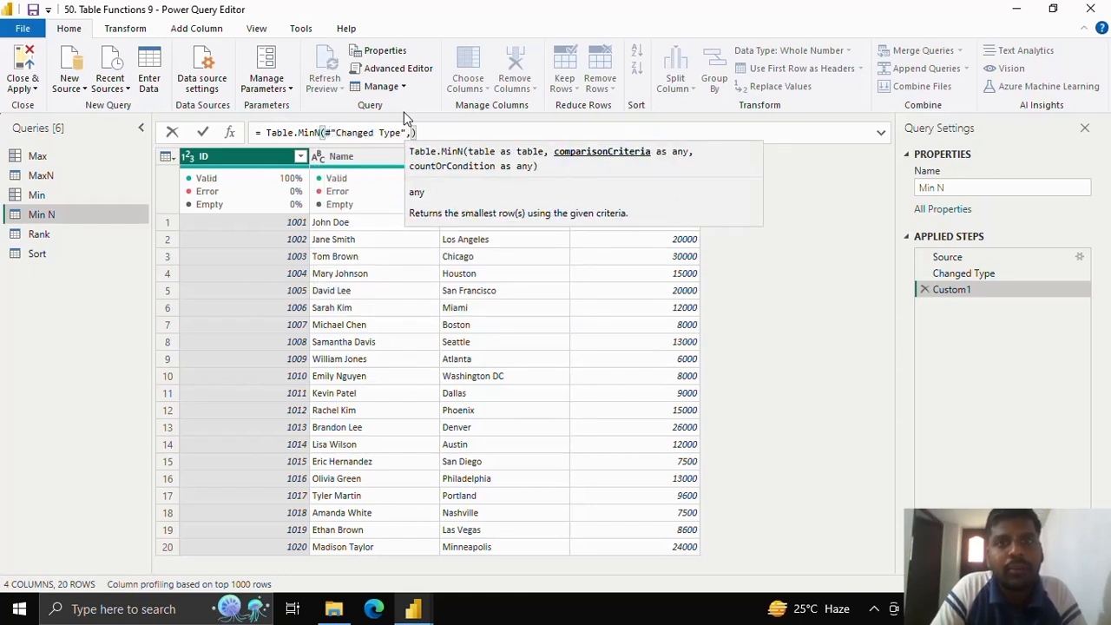
pyautogui.write(' "')
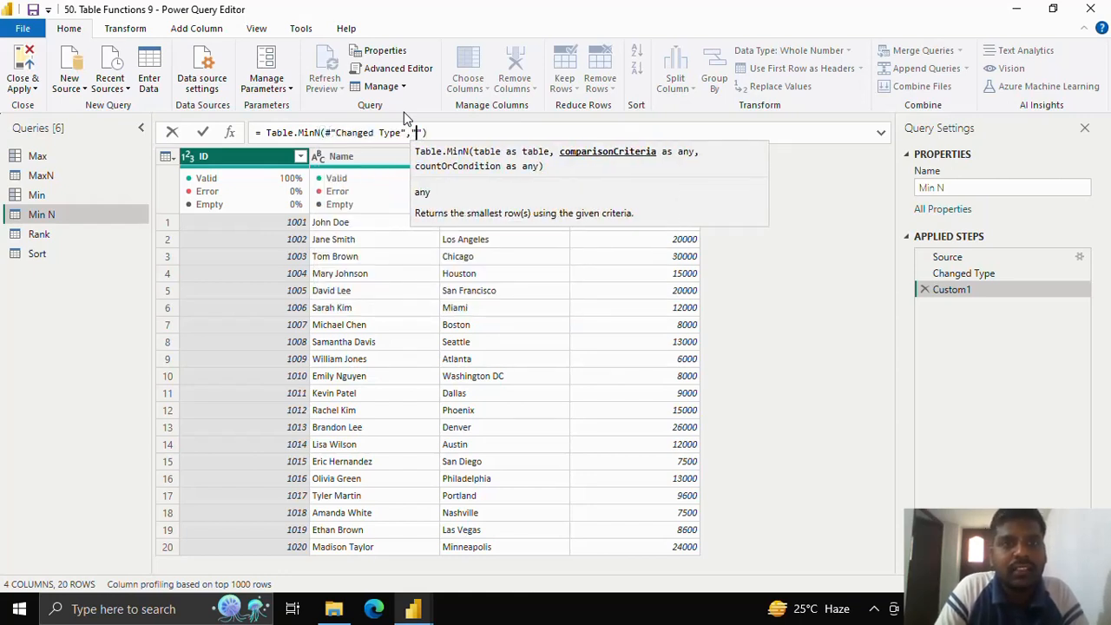
pyautogui.write('ID",')
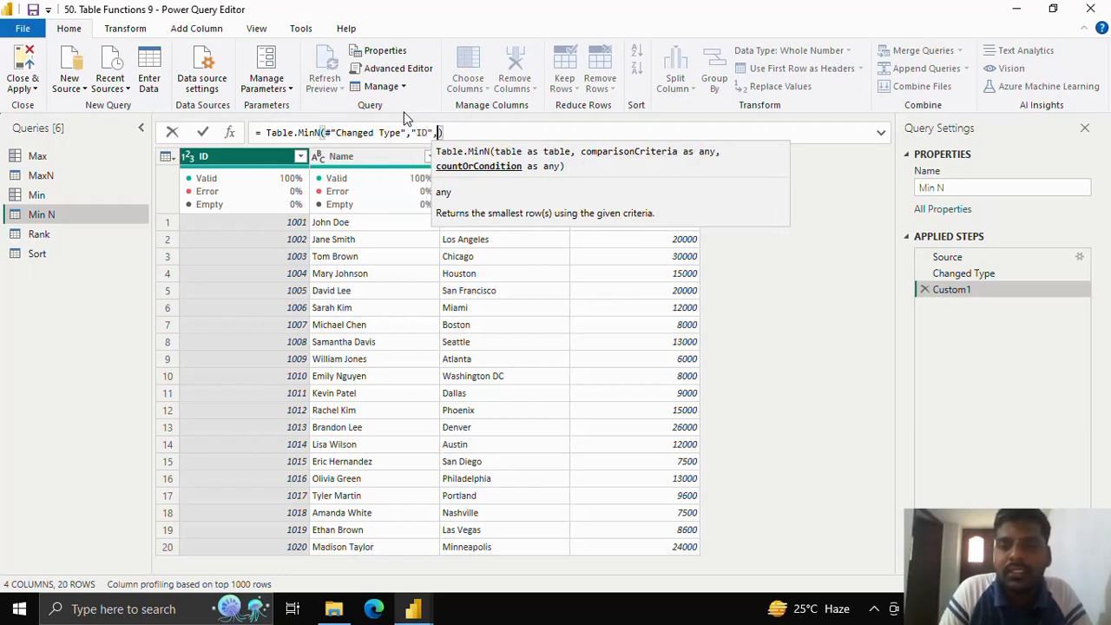
pyautogui.write('6')
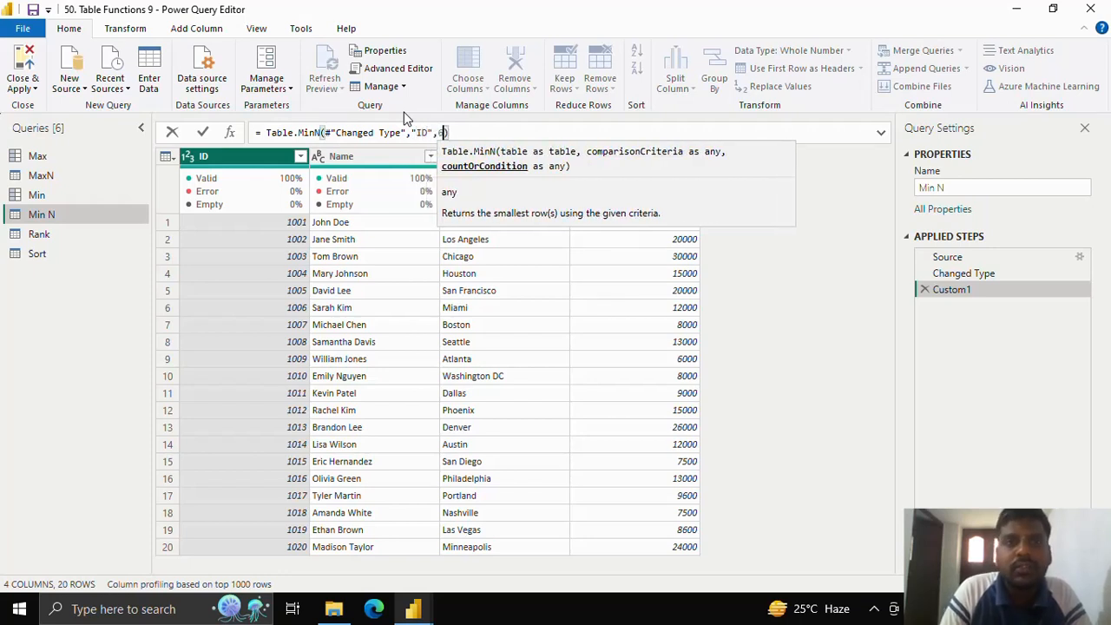
pyautogui.click(204, 133)
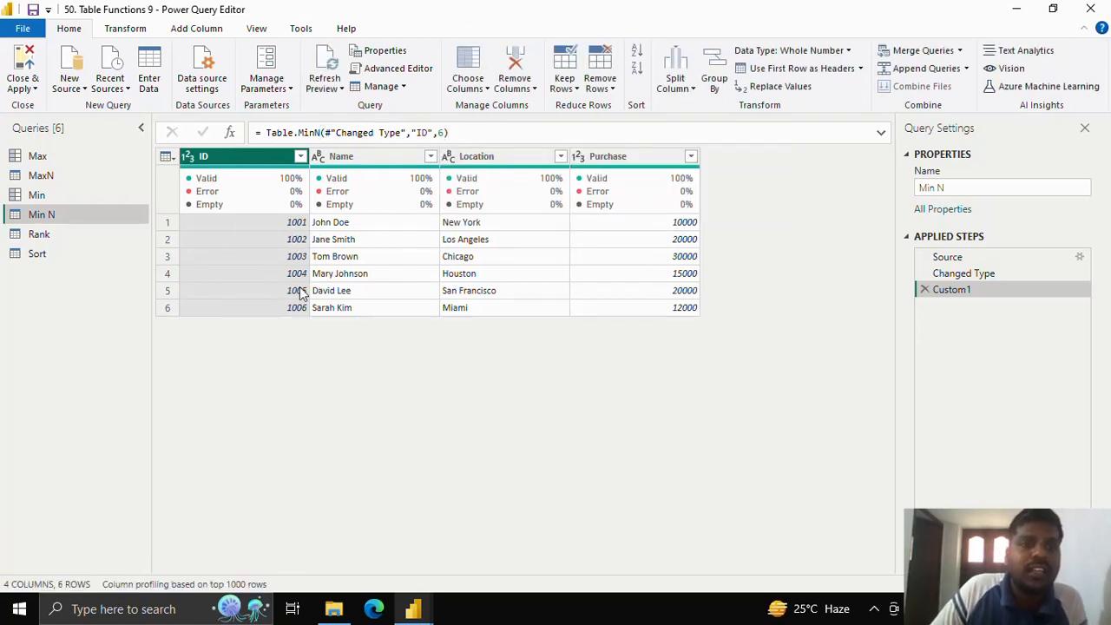
# Step: Change the comparison criteria in the Table.MinN formula to "Purchase" and apply it
pyautogui.click(430, 132)
pyautogui.moveTo(429, 133); pyautogui.dragTo(417, 133)
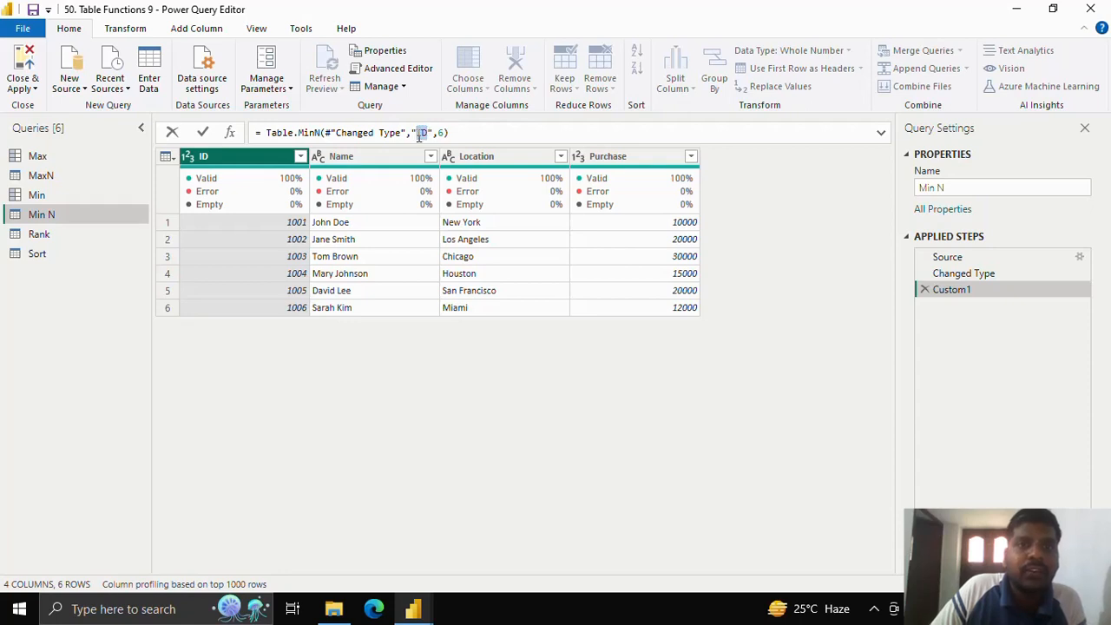
pyautogui.write('Purcha')
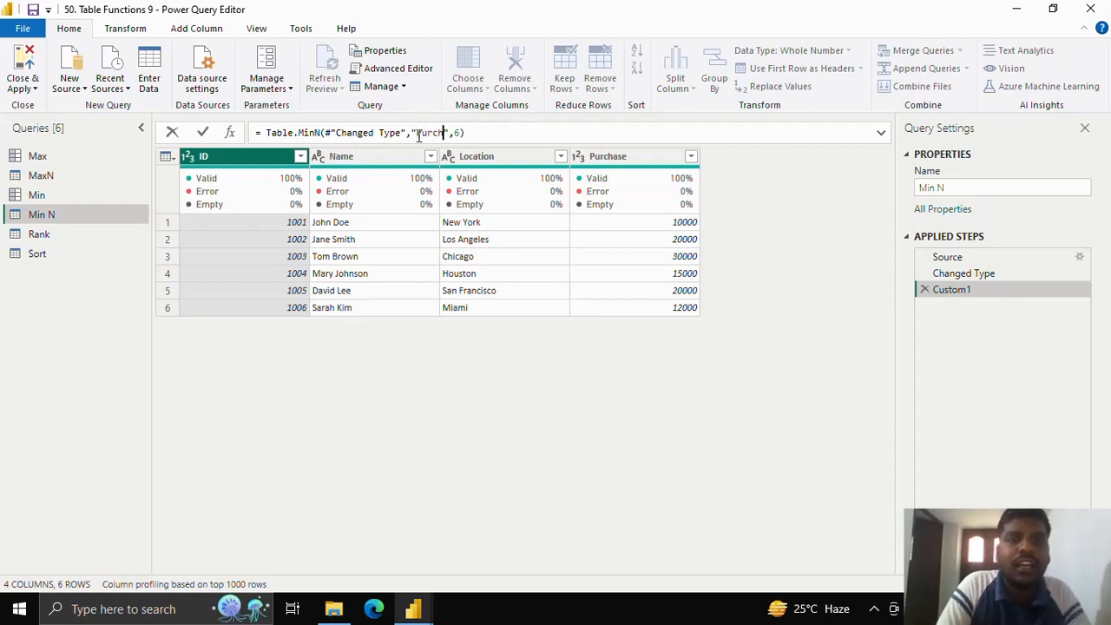
pyautogui.write('se')
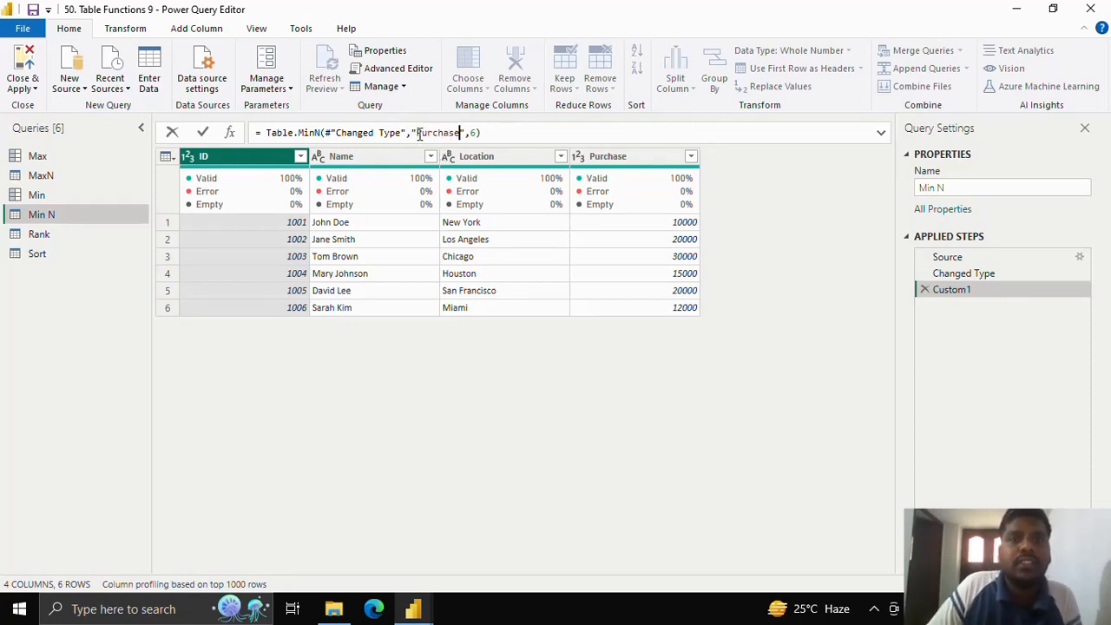
pyautogui.click(203, 133)
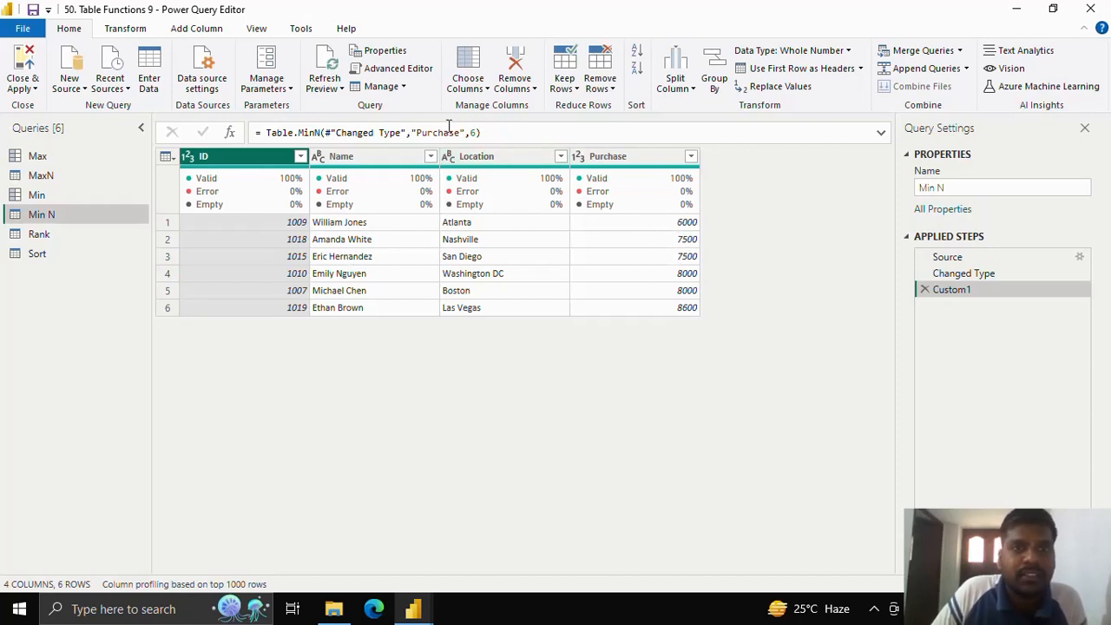
# Step: Replace the count in the Table.MinN formula with the condition each [Purchase] < 10000 and apply it
pyautogui.click(490, 134)
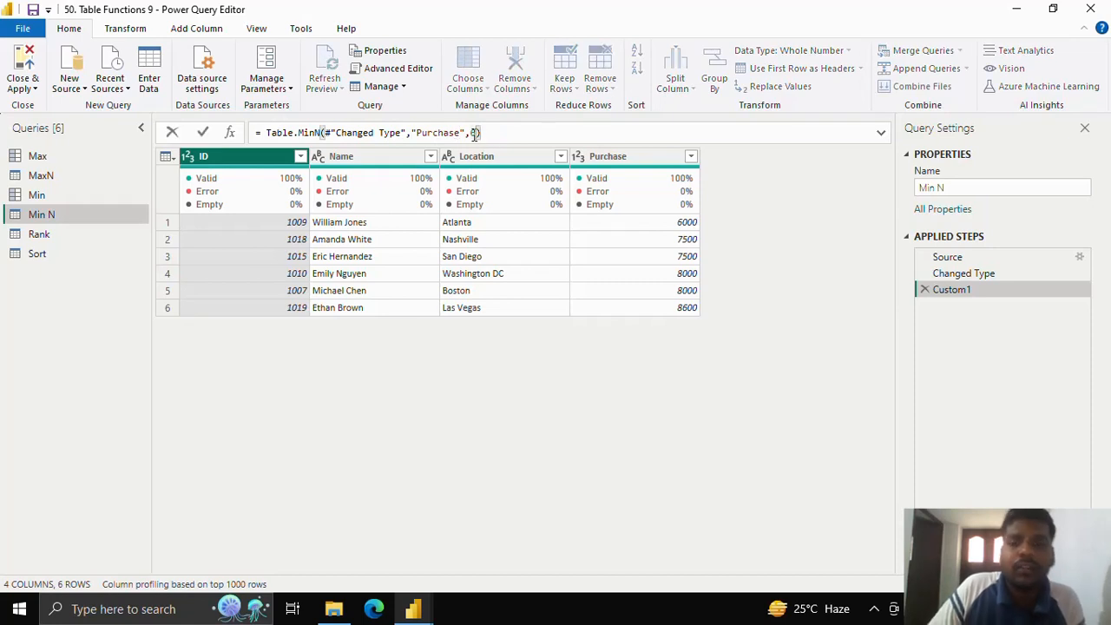
pyautogui.press('BackSpace')
pyautogui.write('a')
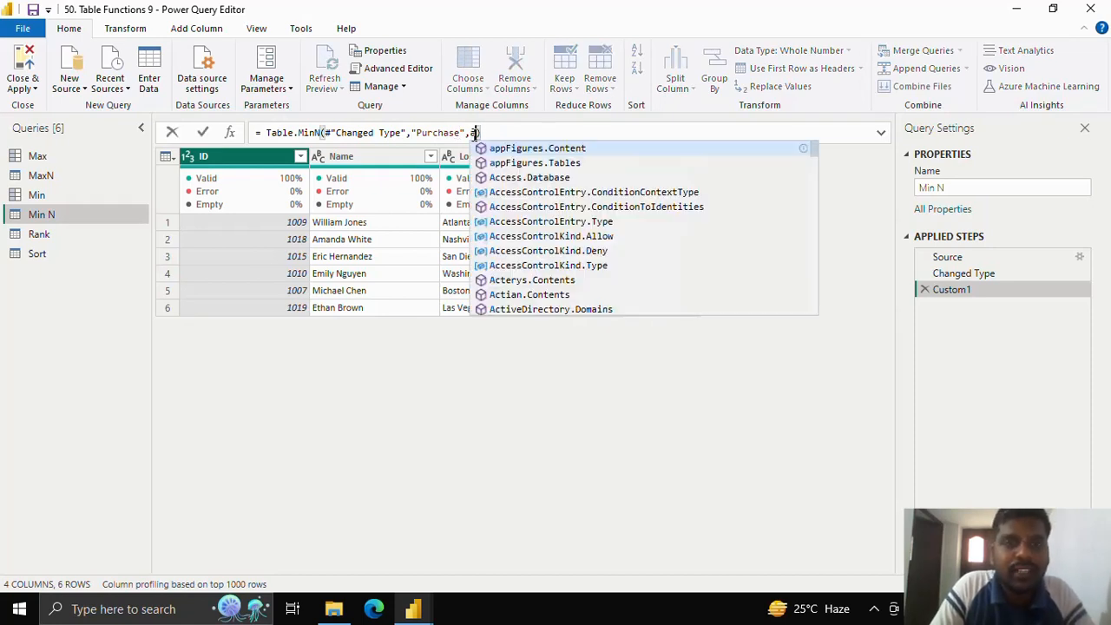
pyautogui.press('BackSpace')
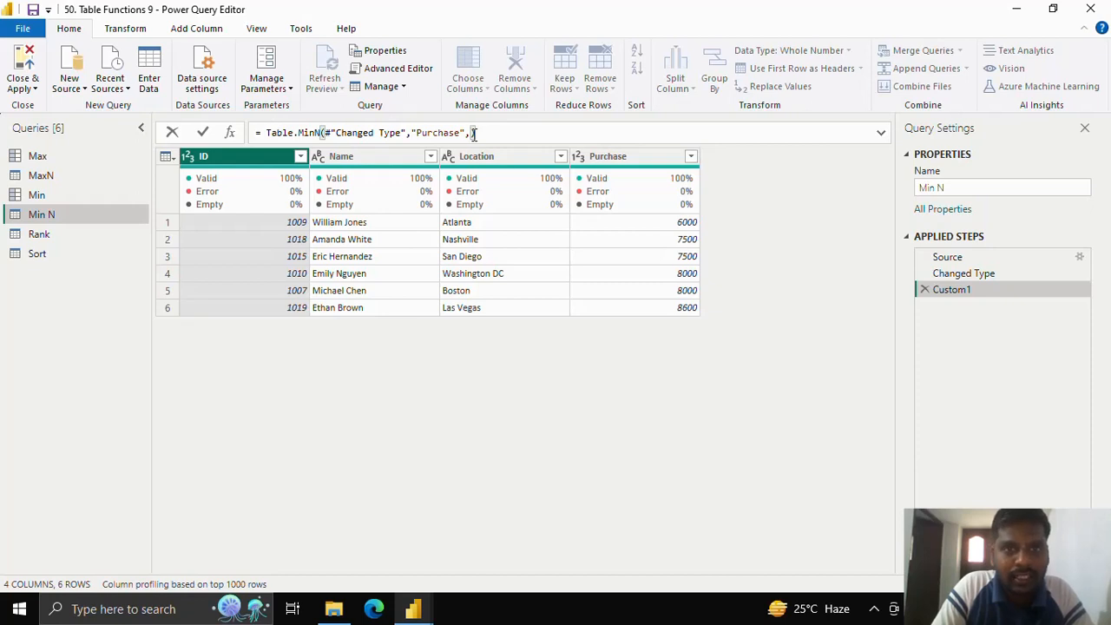
pyautogui.write('each ')
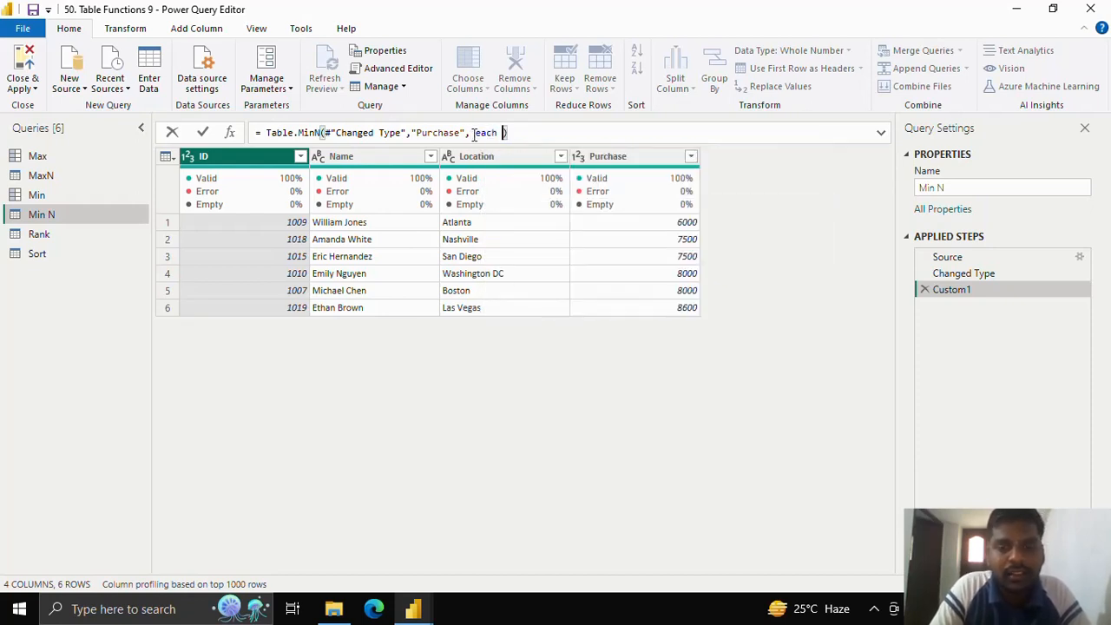
pyautogui.write('[Purch')
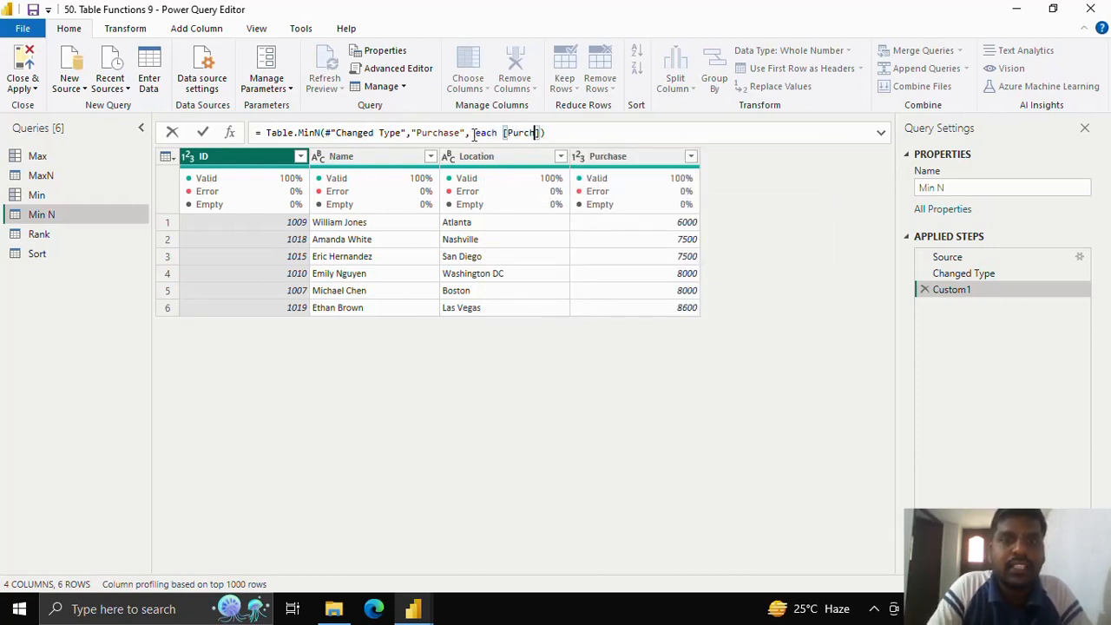
pyautogui.write('ase] ')
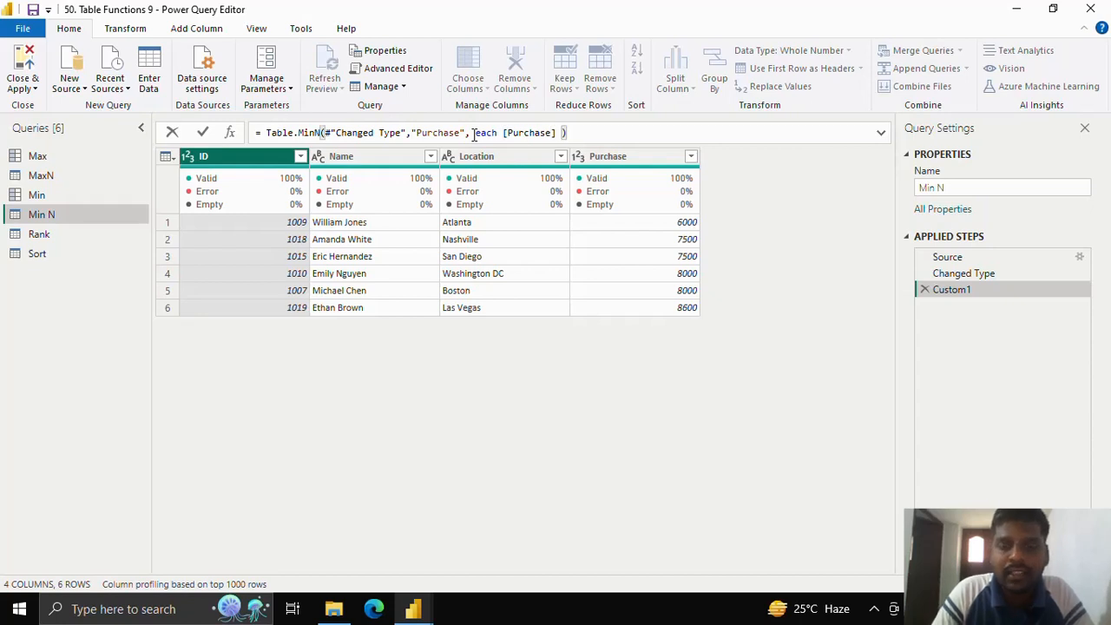
pyautogui.write('< 10000')
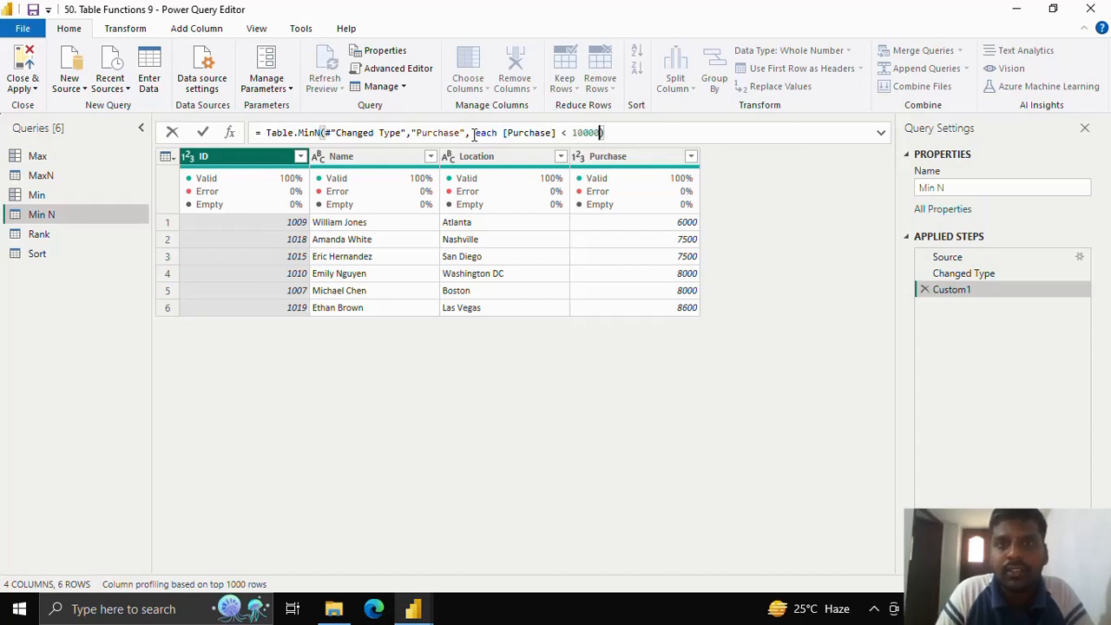
pyautogui.click(202, 132)
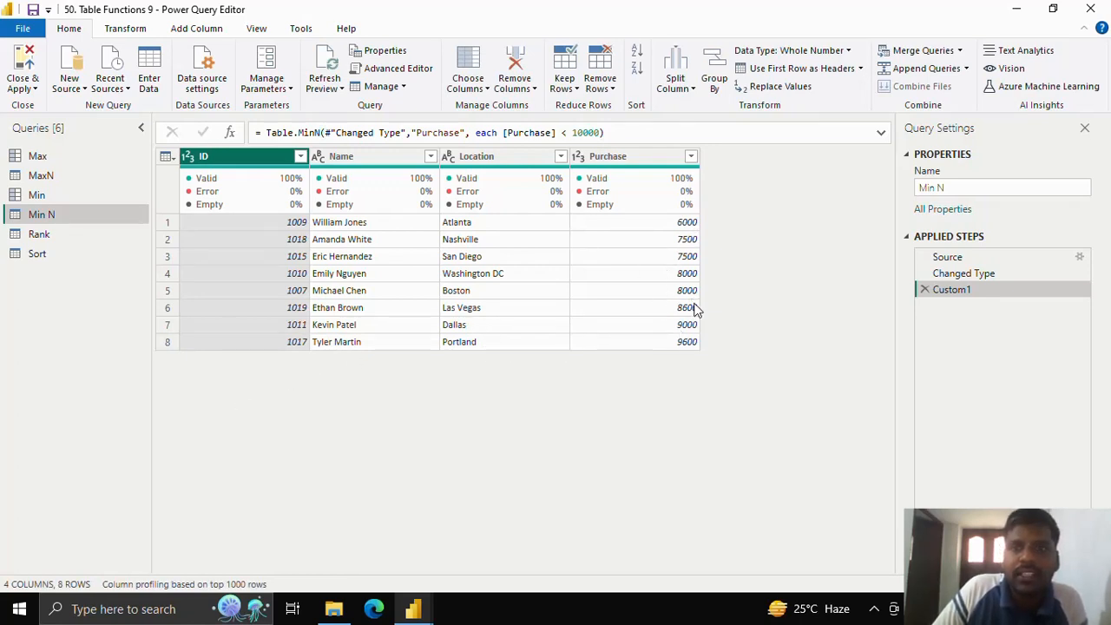
pyautogui.doubleClick(572, 132)
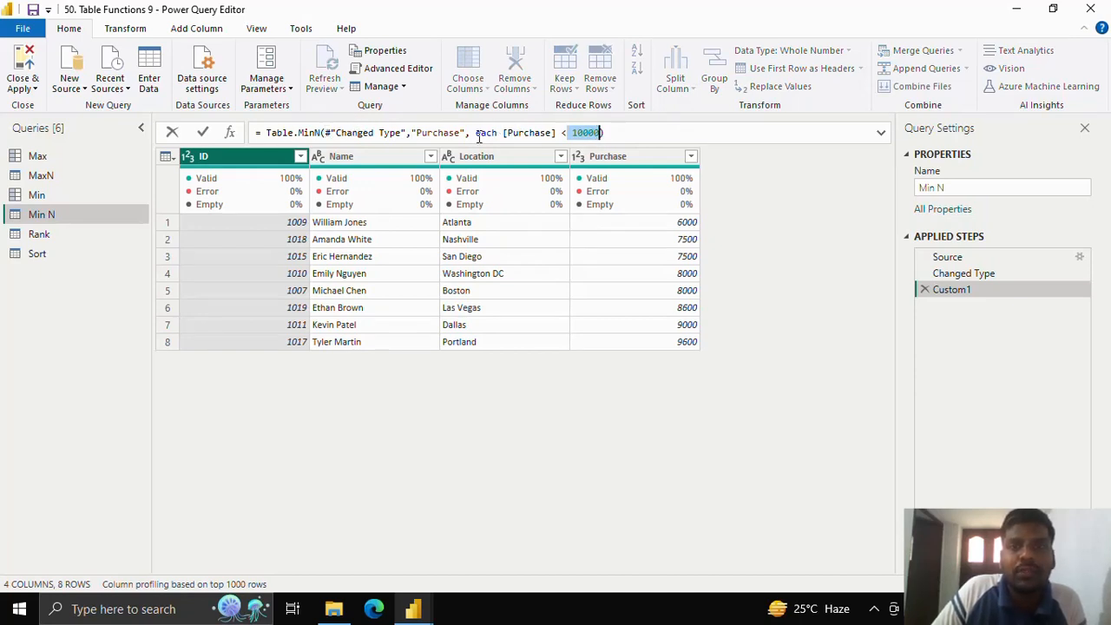
pyautogui.moveTo(476, 132); pyautogui.dragTo(602, 132)
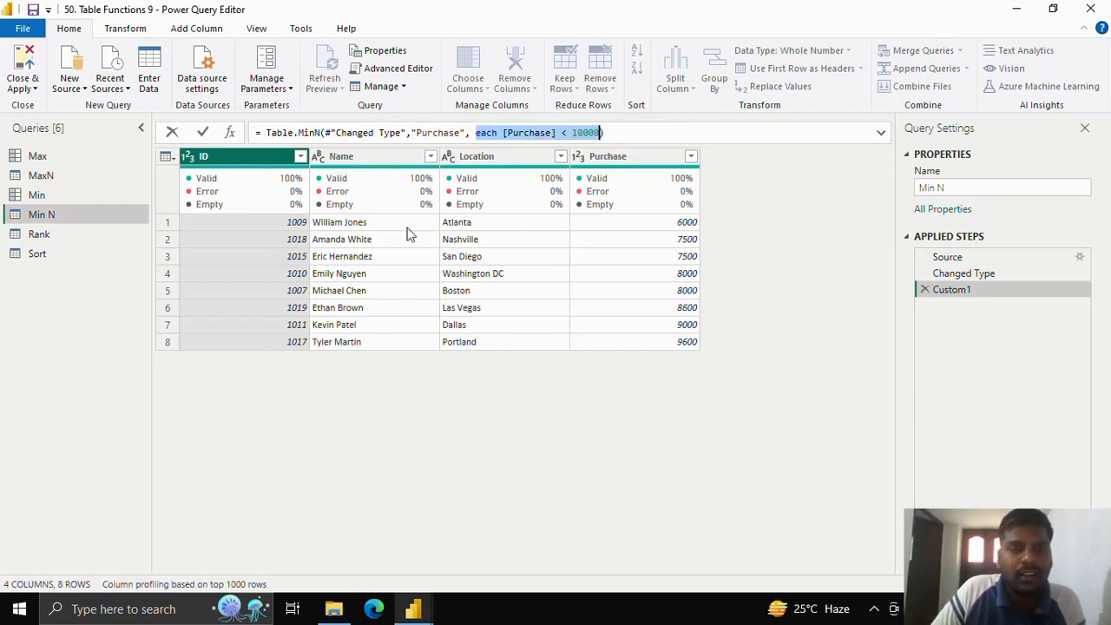
# Step: Add a custom step to the Rank query and start its formula with the Table.AddRankColumn function
pyautogui.click(76, 235)
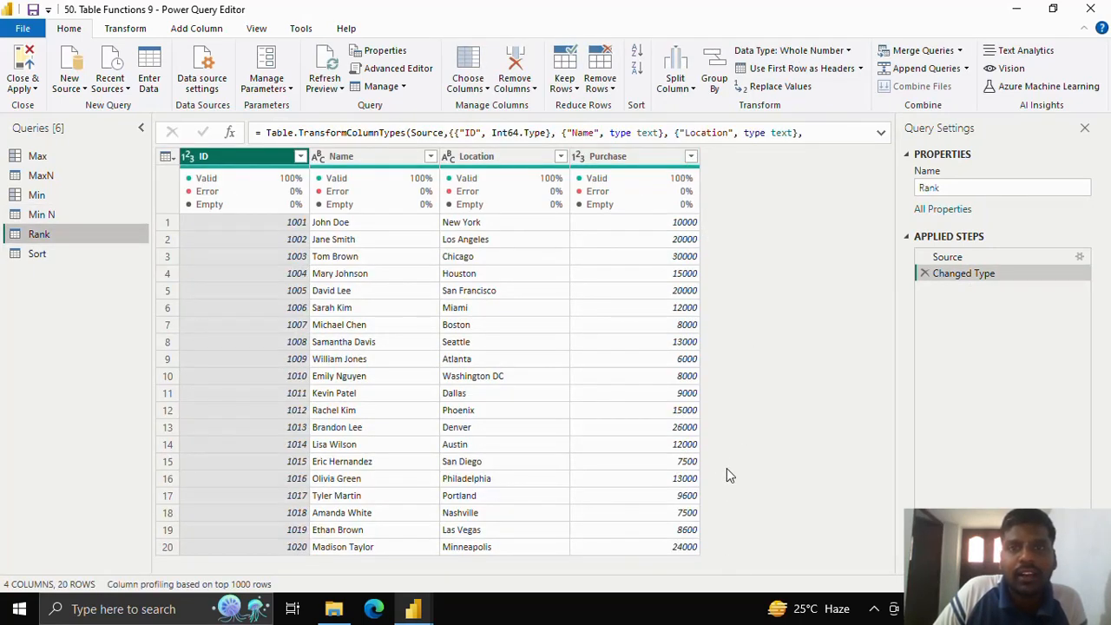
pyautogui.click(230, 132)
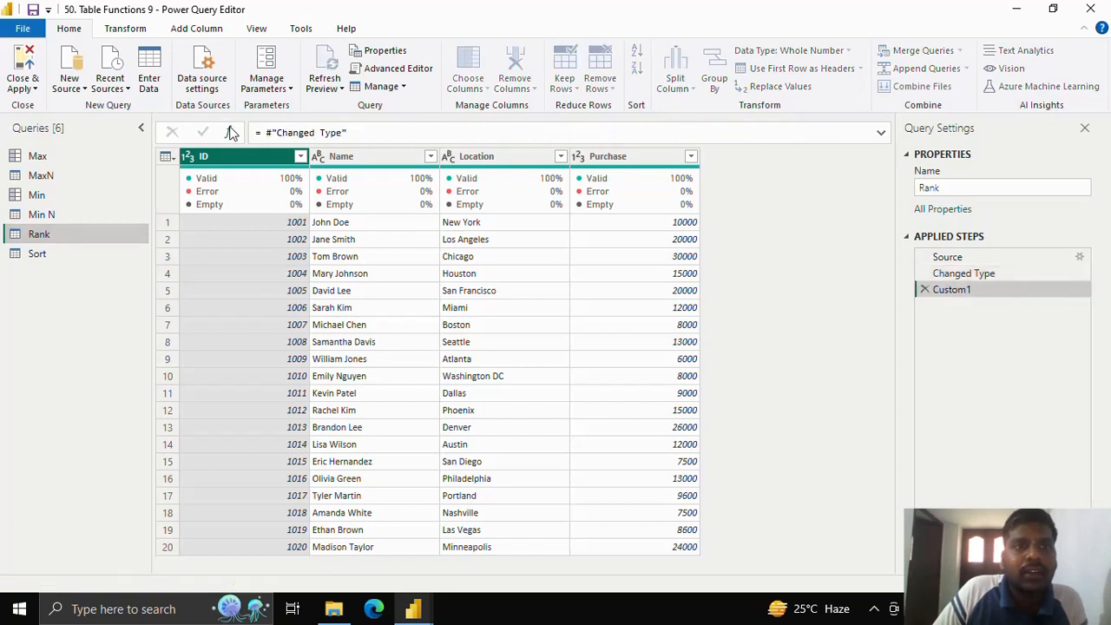
pyautogui.click(347, 132)
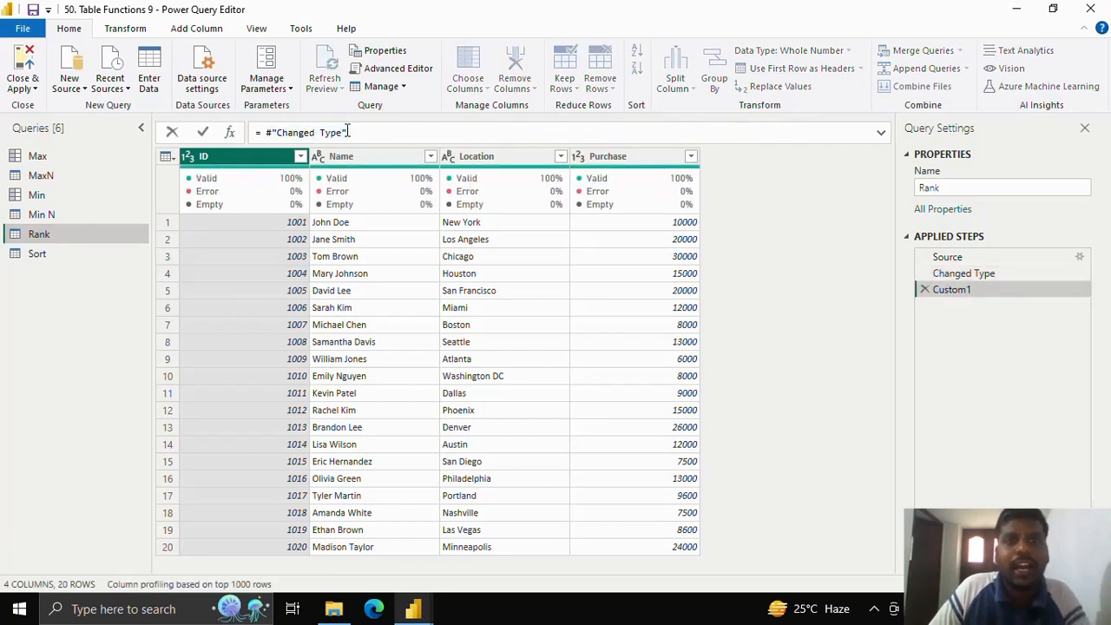
pyautogui.press('BackSpace')
pyautogui.press('BackSpace')
pyautogui.press('BackSpace')
pyautogui.press('BackSpace')
pyautogui.press('BackSpace')
pyautogui.press('BackSpace')
pyautogui.press('BackSpace')
pyautogui.press('BackSpace')
pyautogui.press('BackSpace')
pyautogui.press('BackSpace')
pyautogui.press('BackSpace')
pyautogui.press('BackSpace')
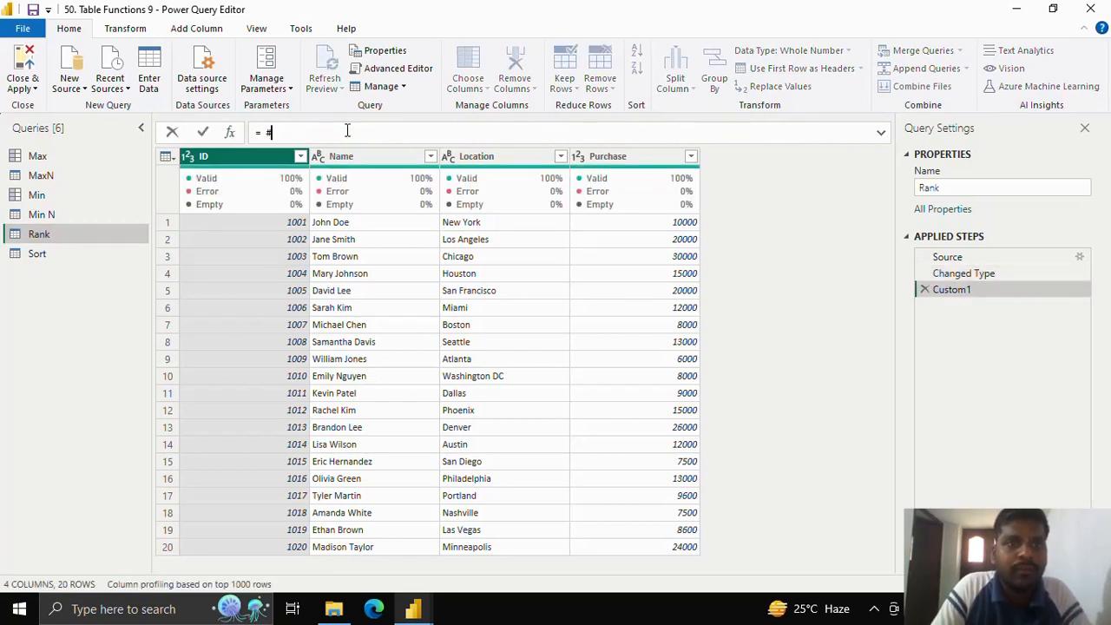
pyautogui.write('Table/')
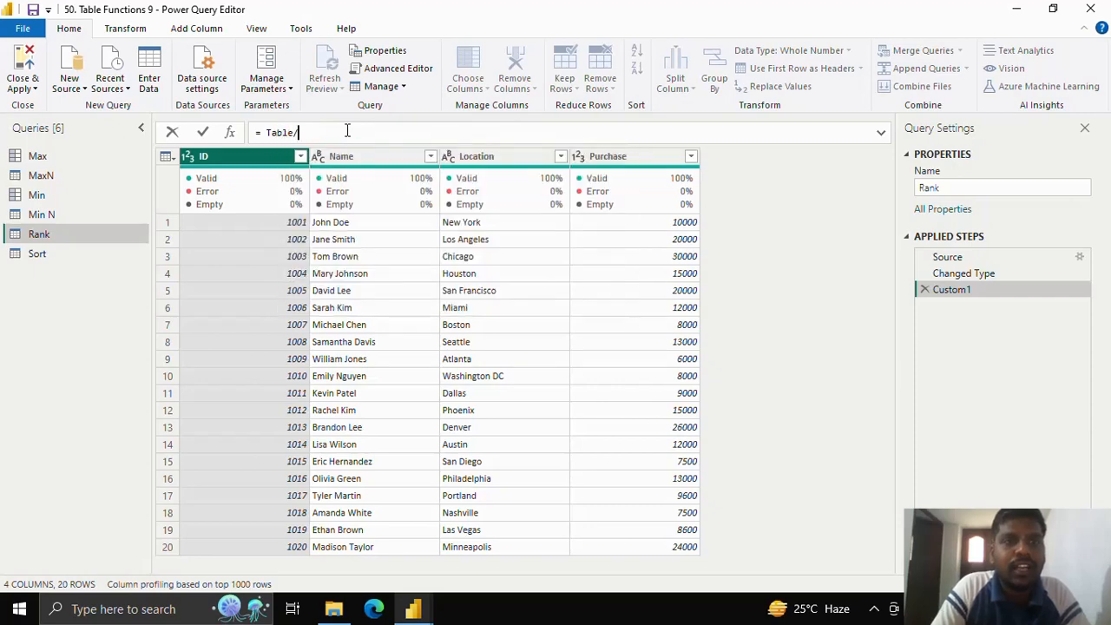
pyautogui.write('.Add')
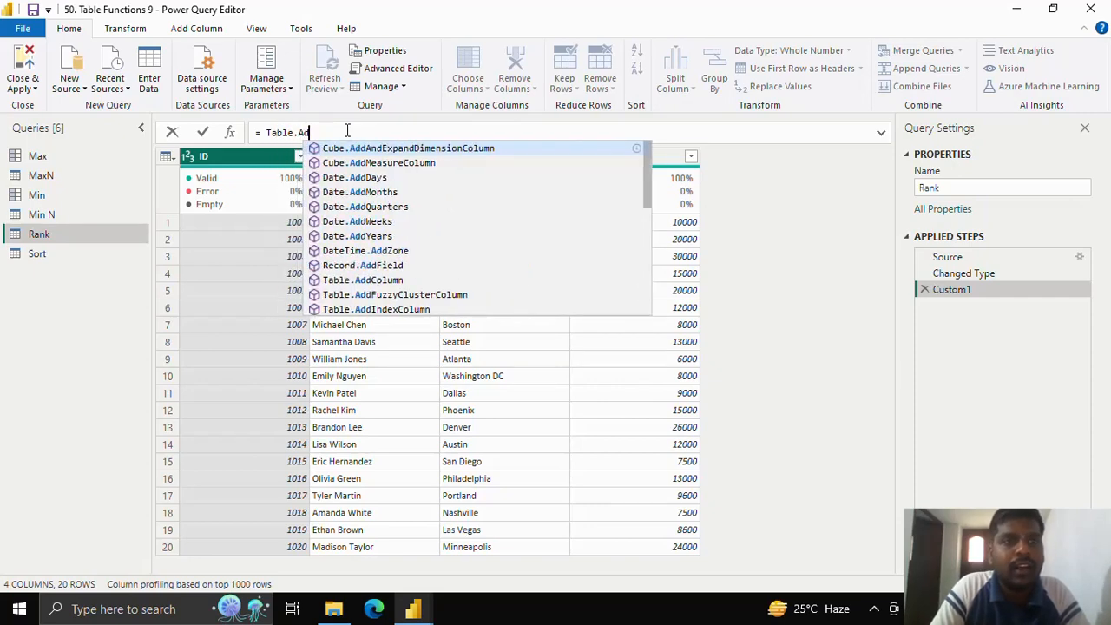
pyautogui.write('Ra')
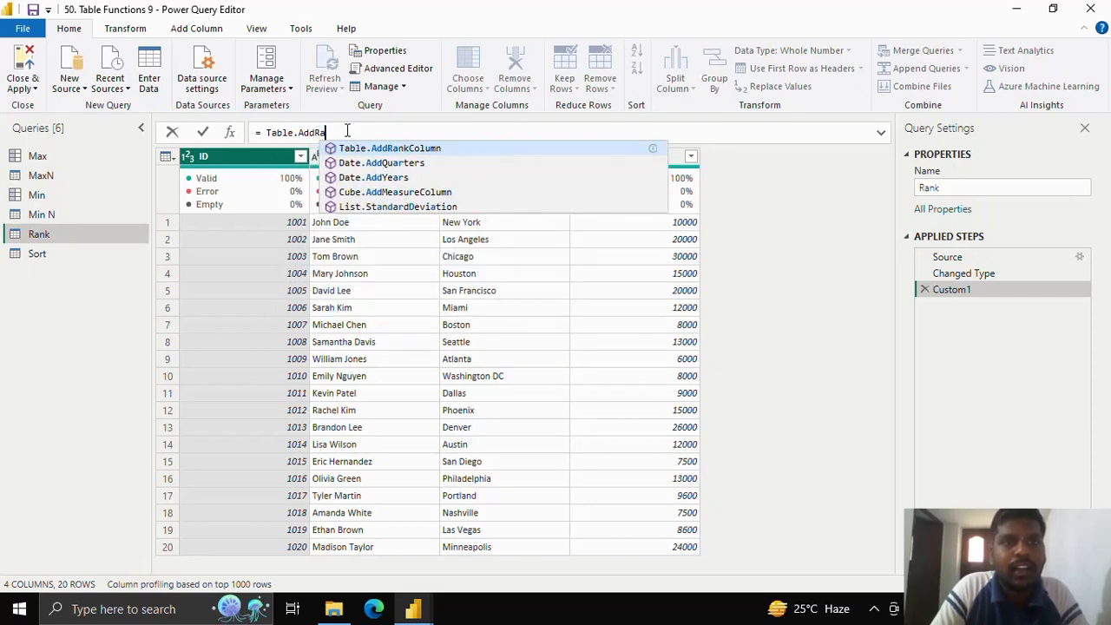
pyautogui.write('a')
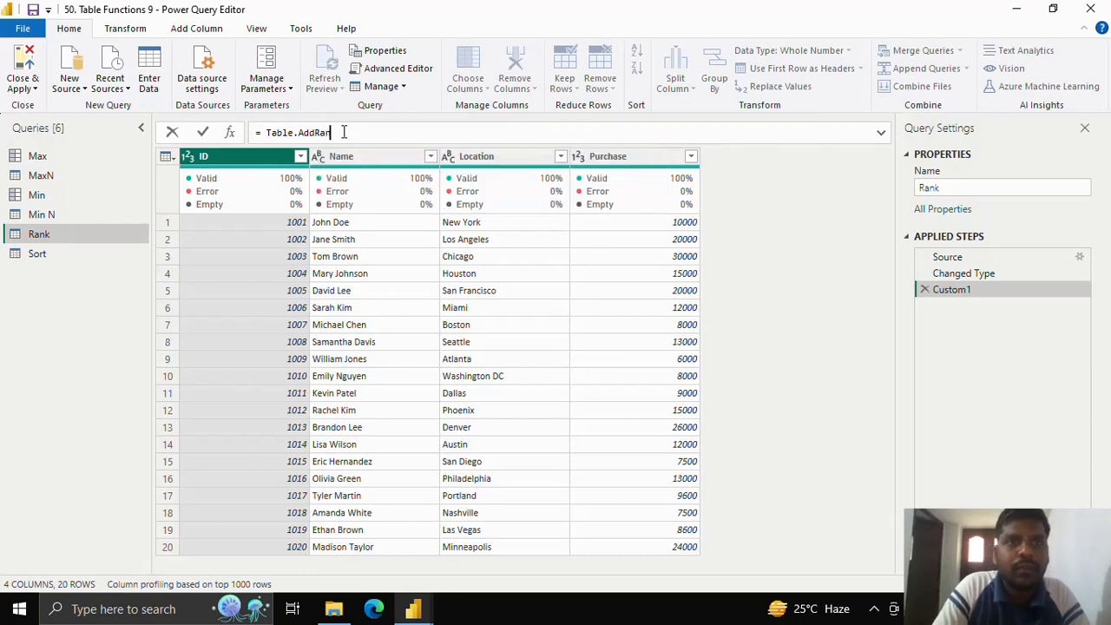
pyautogui.write('kCo')
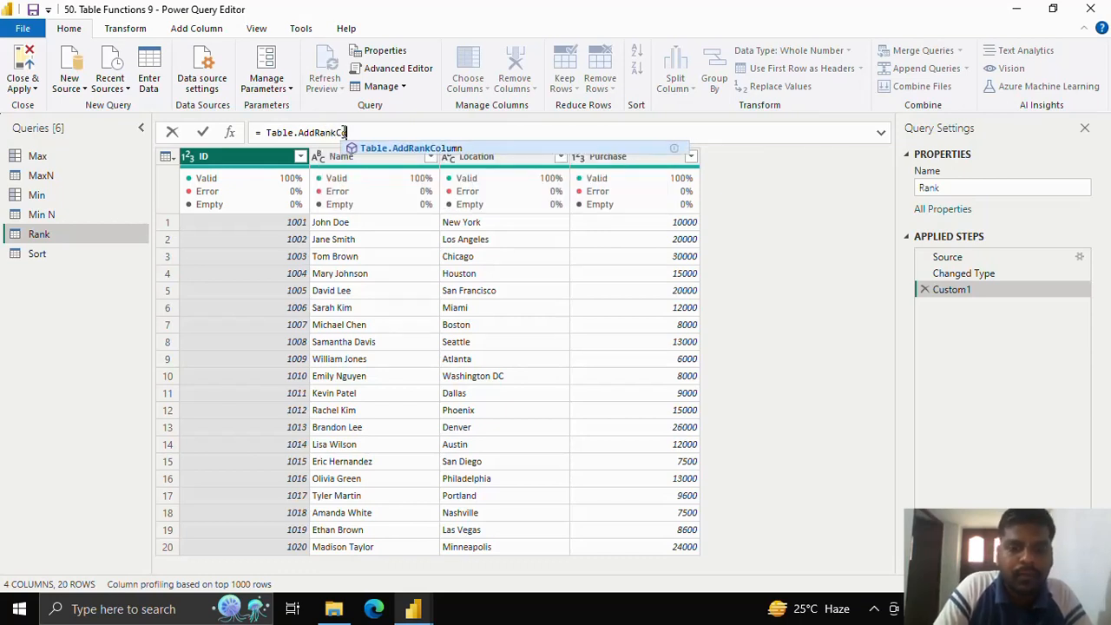
pyautogui.write('lumn(')
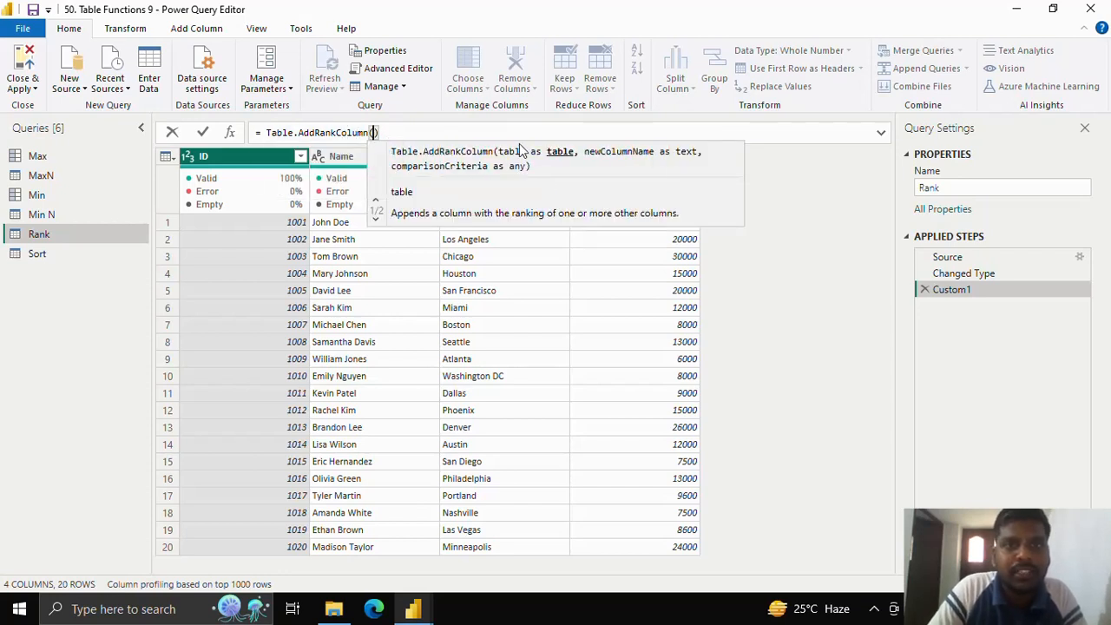
pyautogui.write('#')
# Step: Enter the #"Changed Type" table and the new column name "Purchase Rank" as the first two arguments of the Table.AddRankColumn formula
pyautogui.click(524, 149)
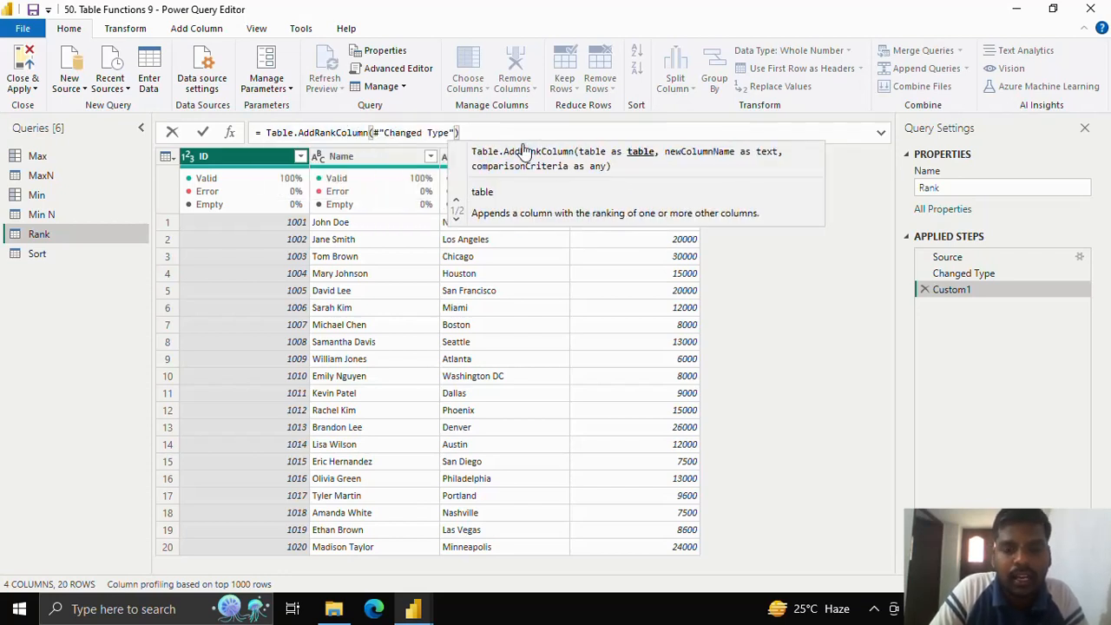
pyautogui.write(',')
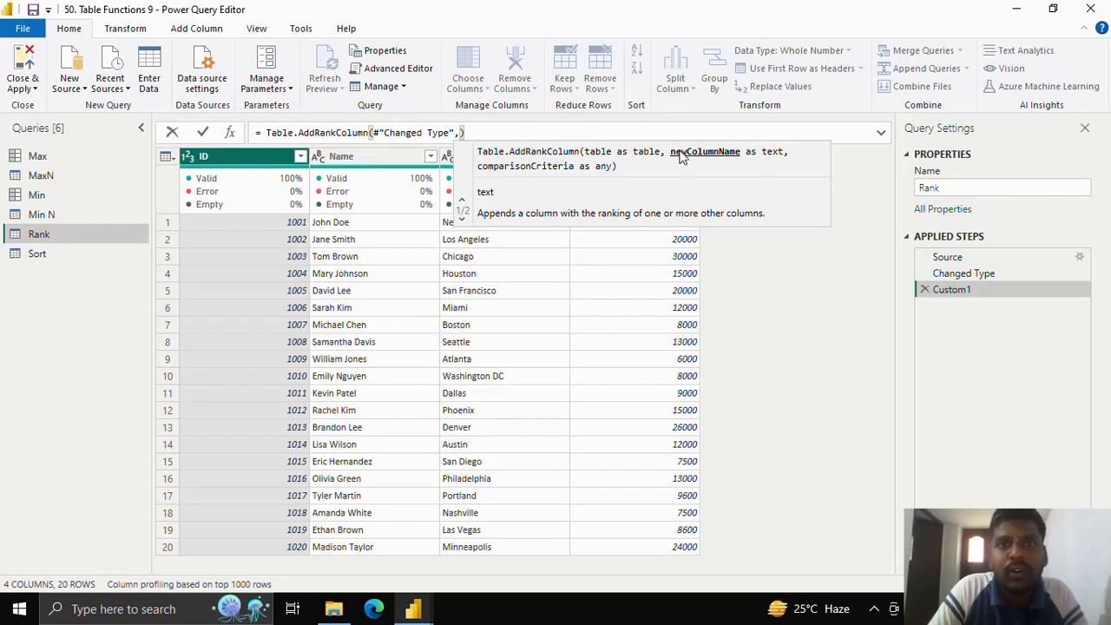
pyautogui.write('"')
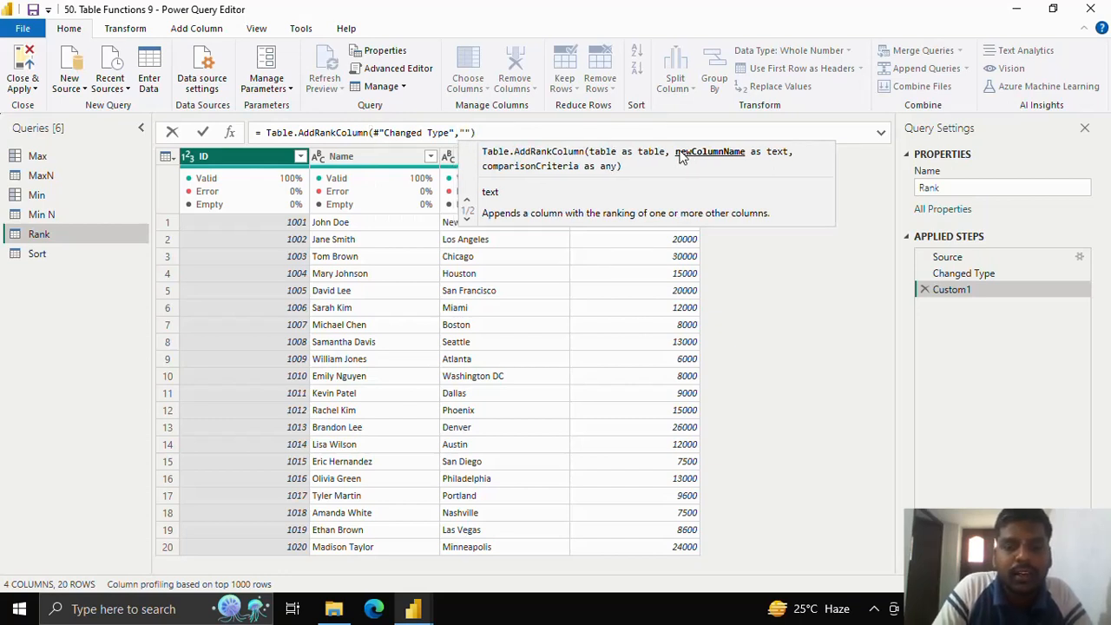
pyautogui.write('R')
pyautogui.write('ur')
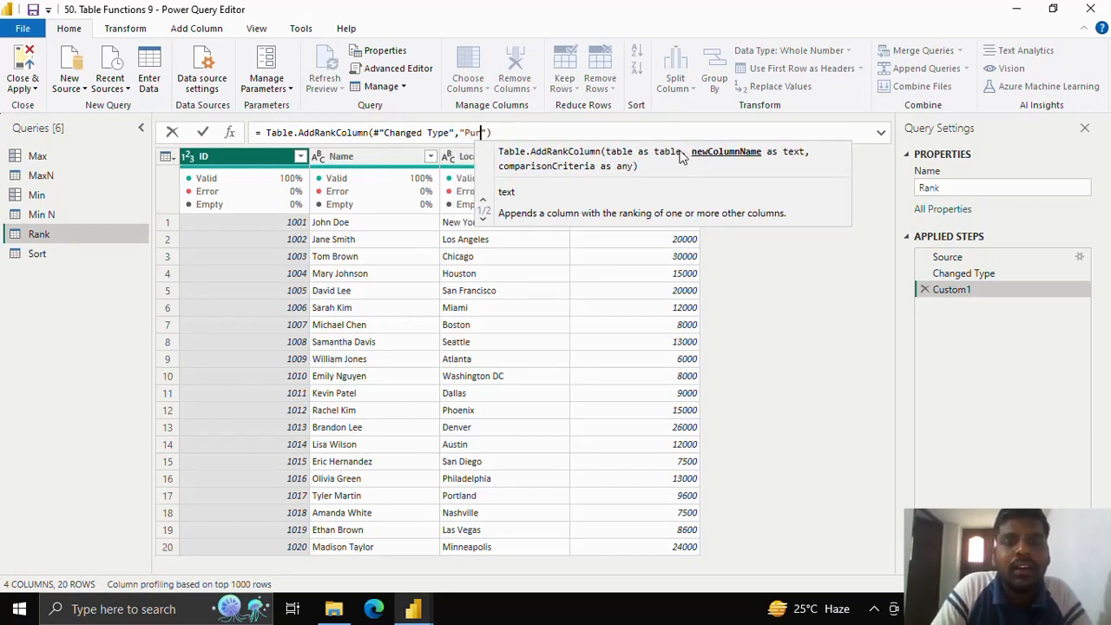
pyautogui.write('chase Ran')
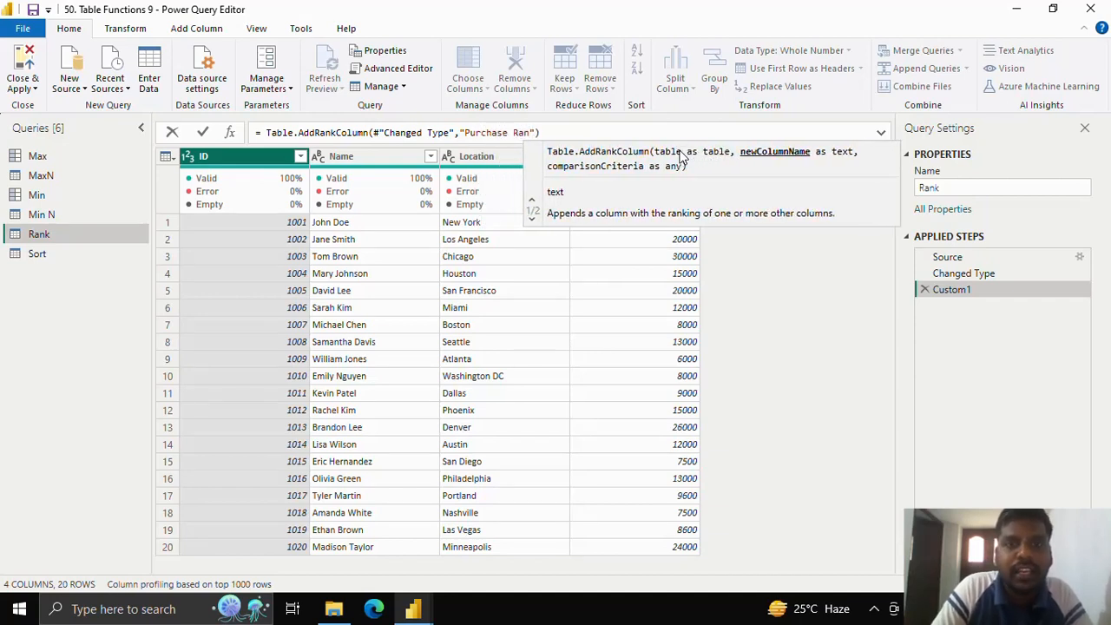
pyautogui.write('k')
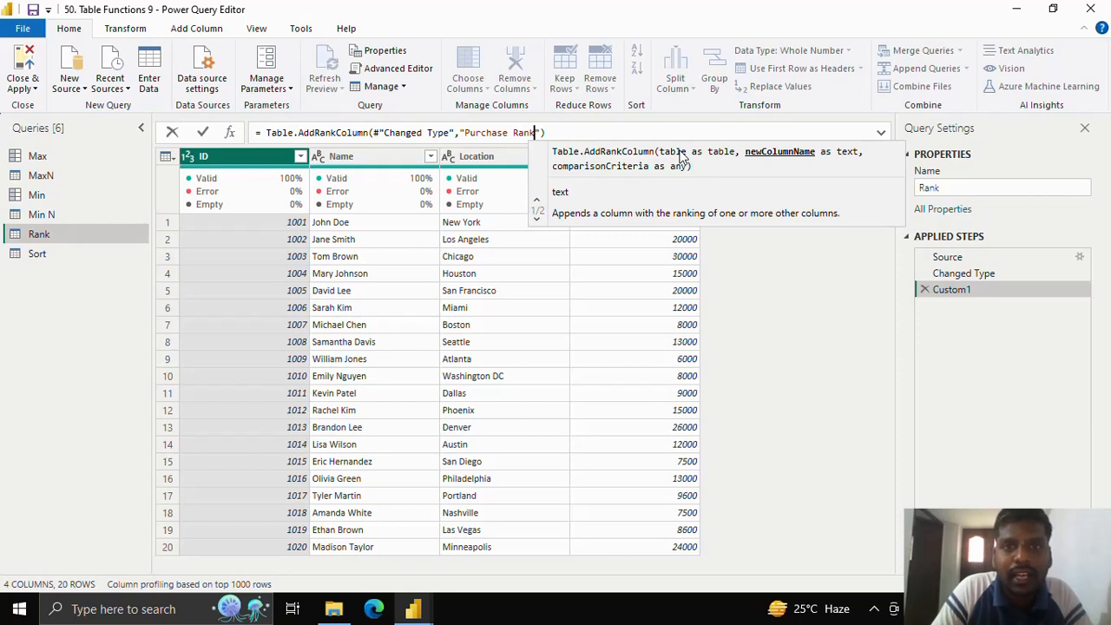
pyautogui.write('",')
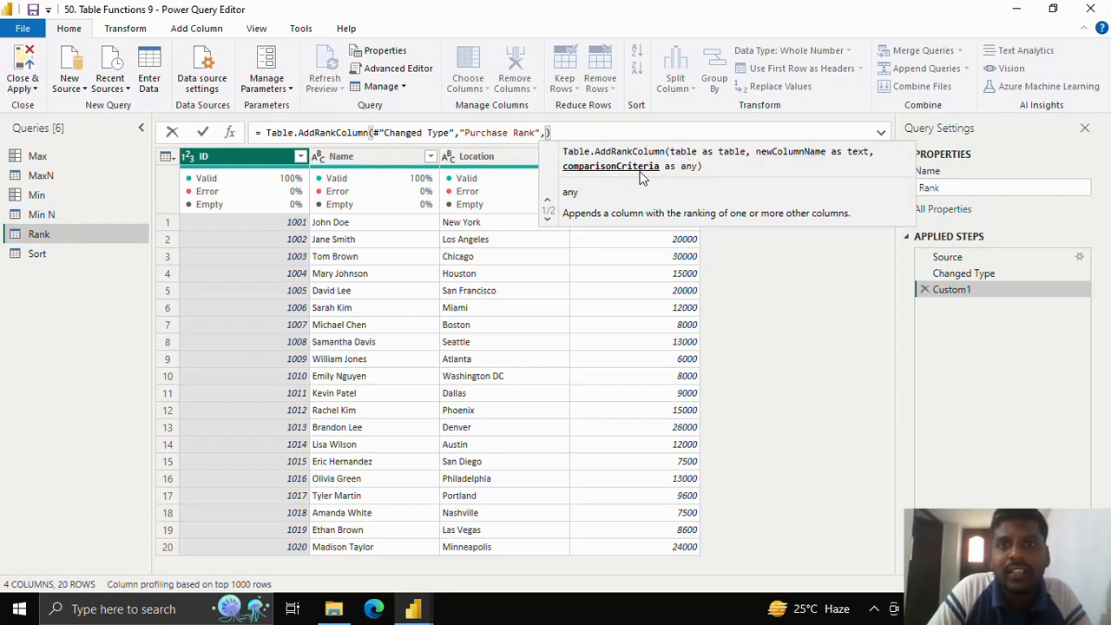
pyautogui.write('{')
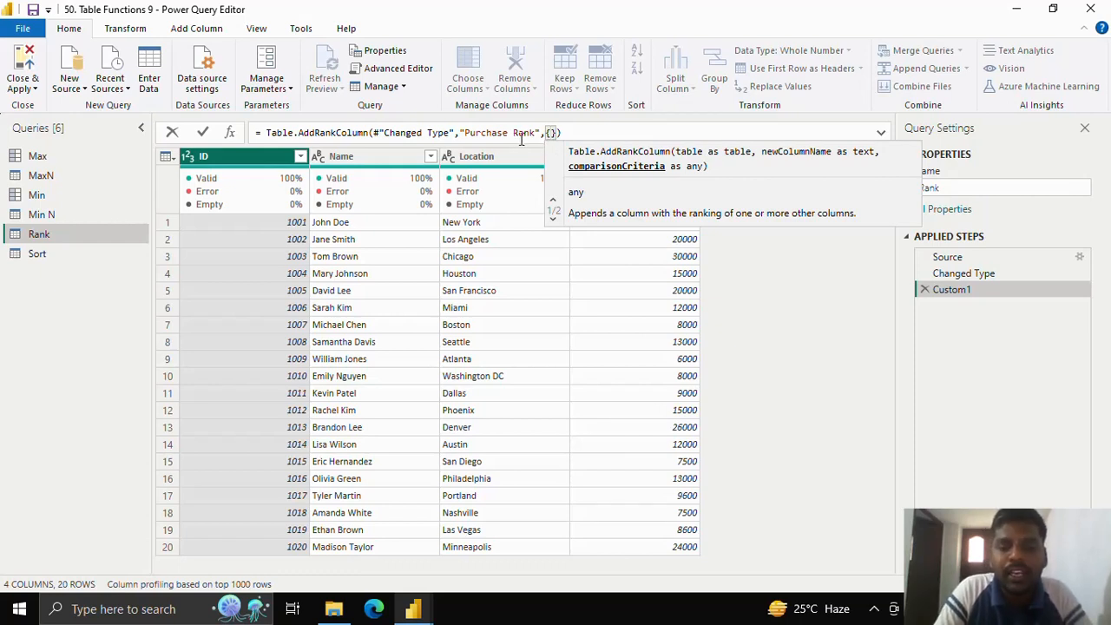
# Step: Complete the Table.AddRankColumn formula with {"Purchase"} as the comparison criteria and apply it
pyautogui.write('"Pur')
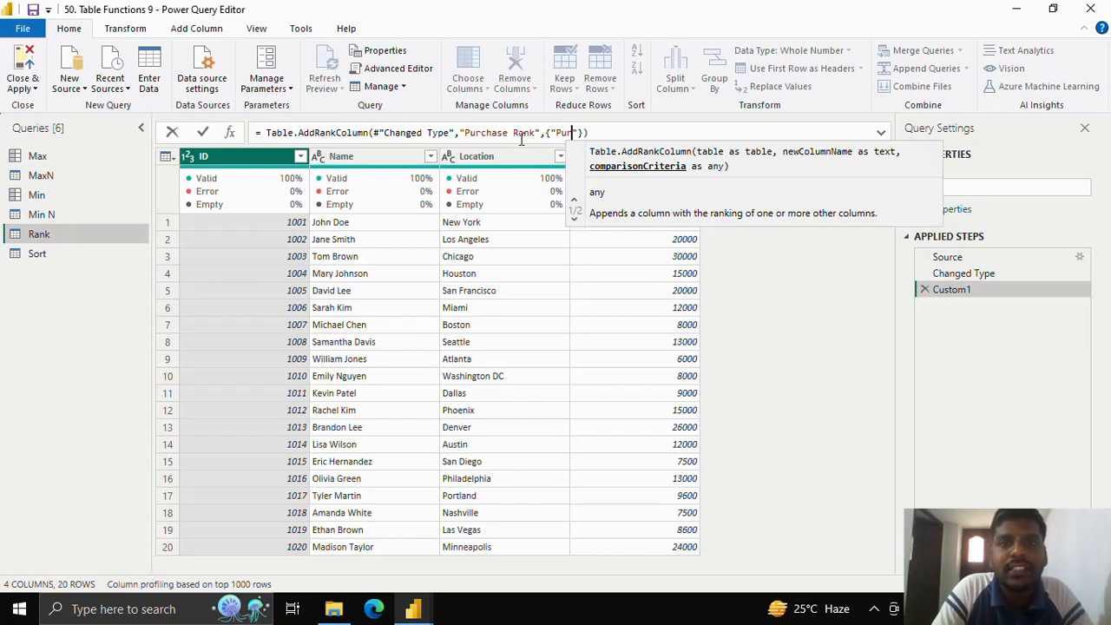
pyautogui.write('chase')
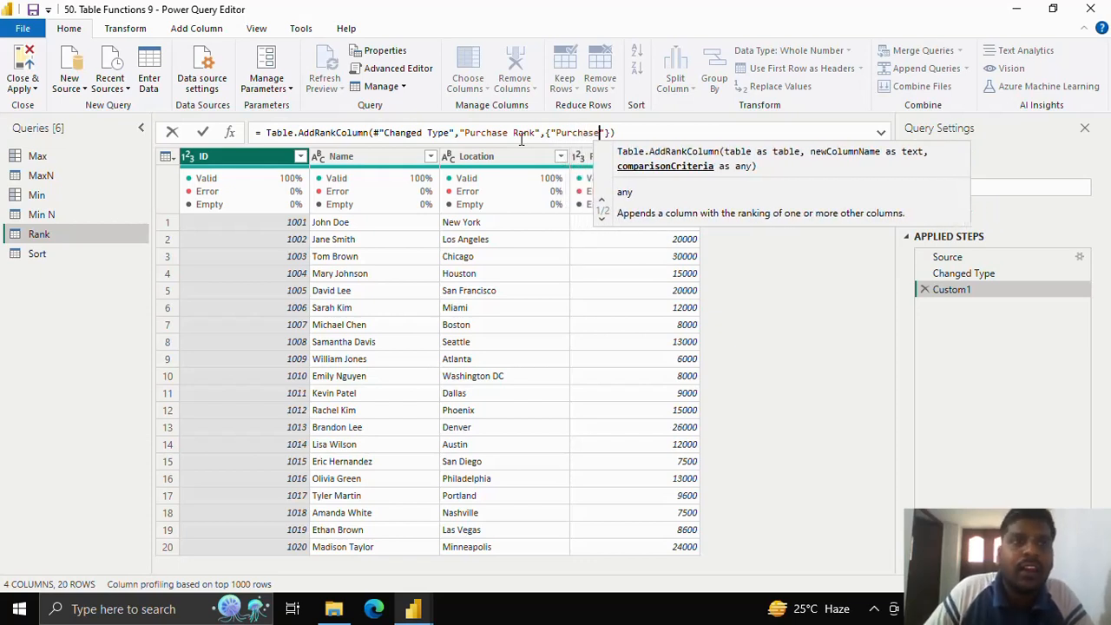
pyautogui.click(204, 132)
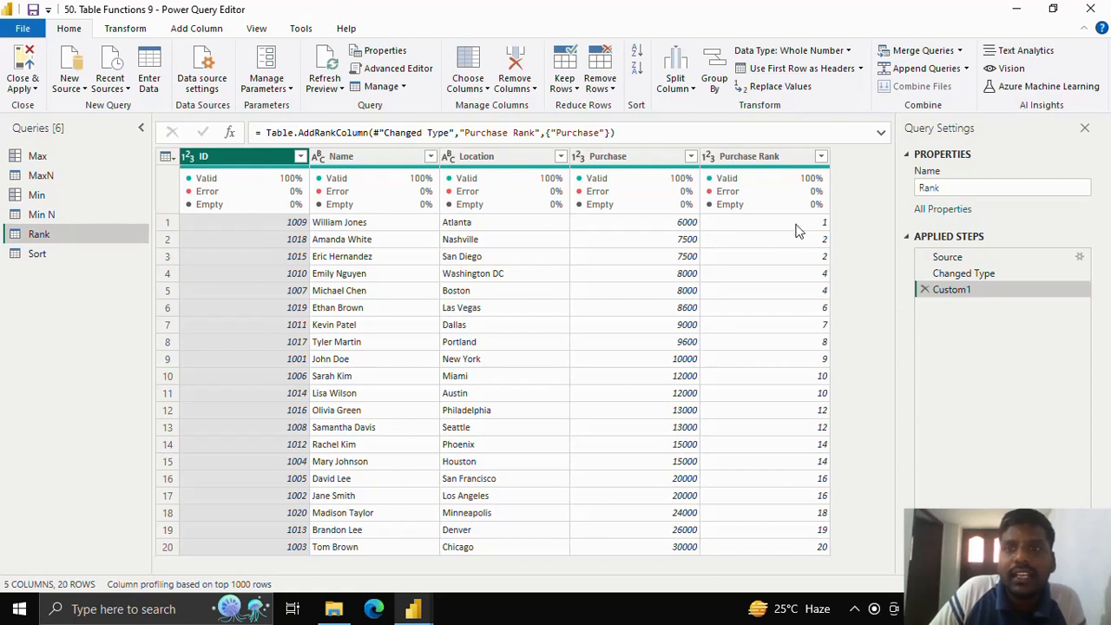
# Step: Add Order.Descending after "Purchase" in the comparison criteria of the Table.AddRankColumn formula and apply it
pyautogui.click(608, 132)
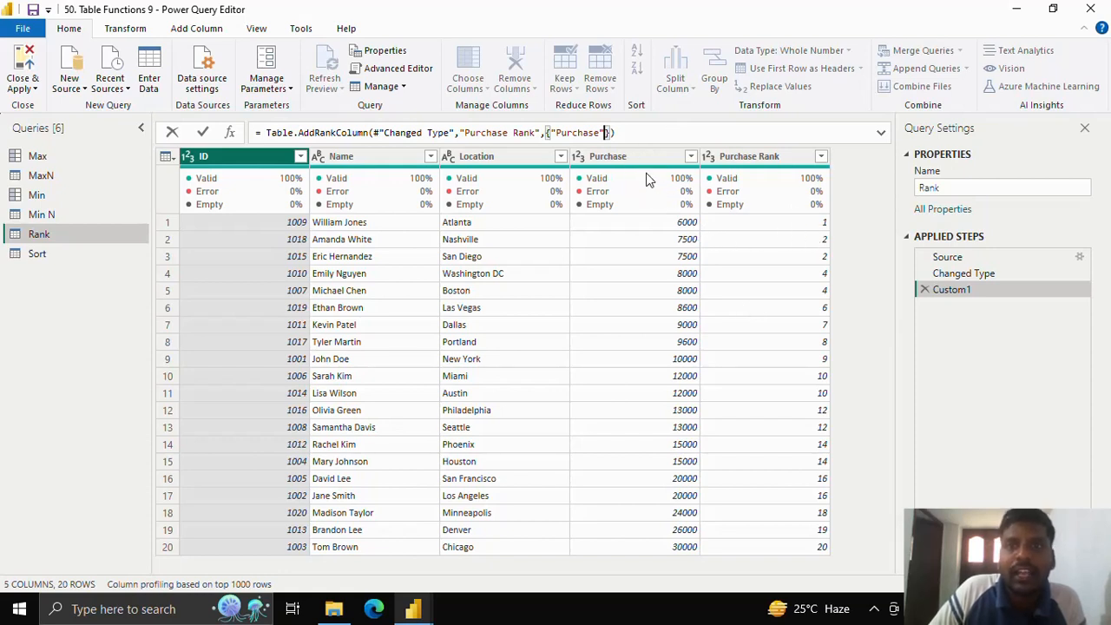
pyautogui.write(',')
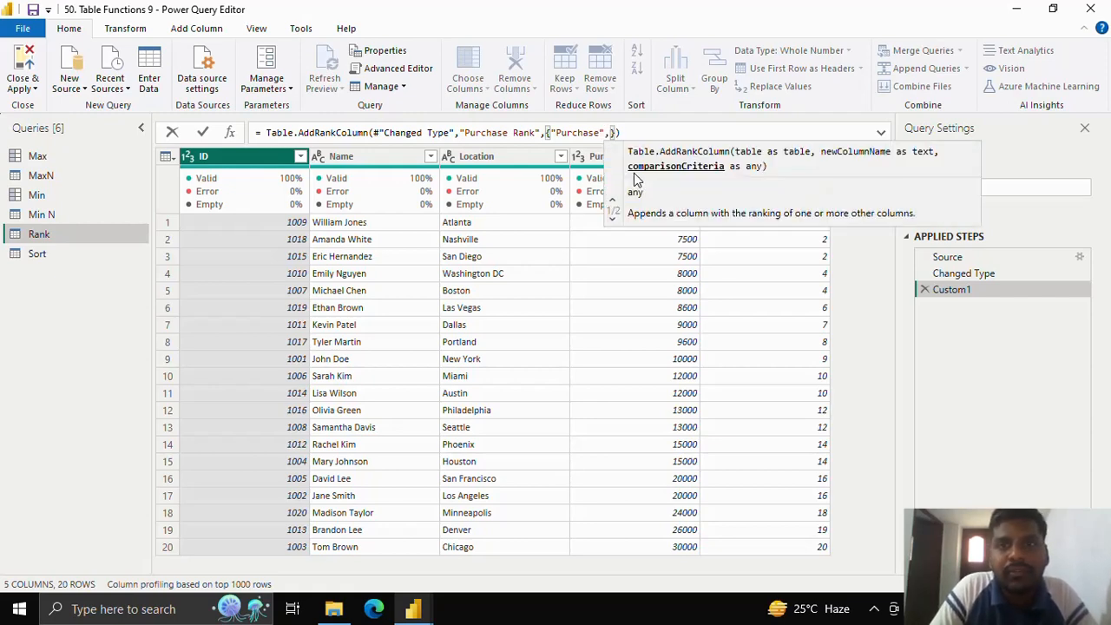
pyautogui.write('Order.')
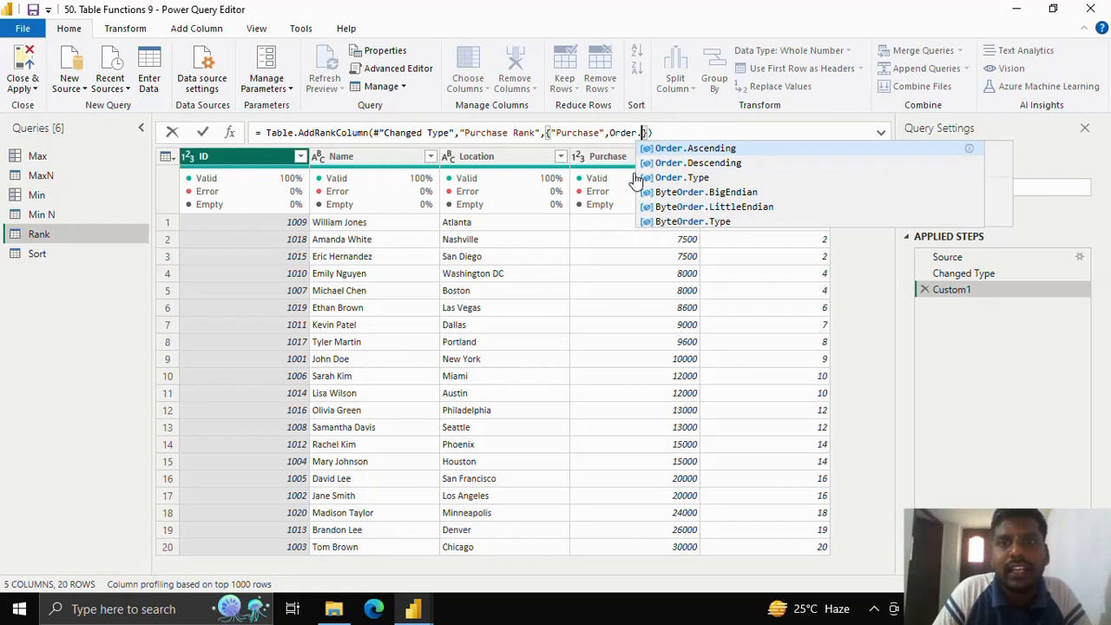
pyautogui.press('Down')
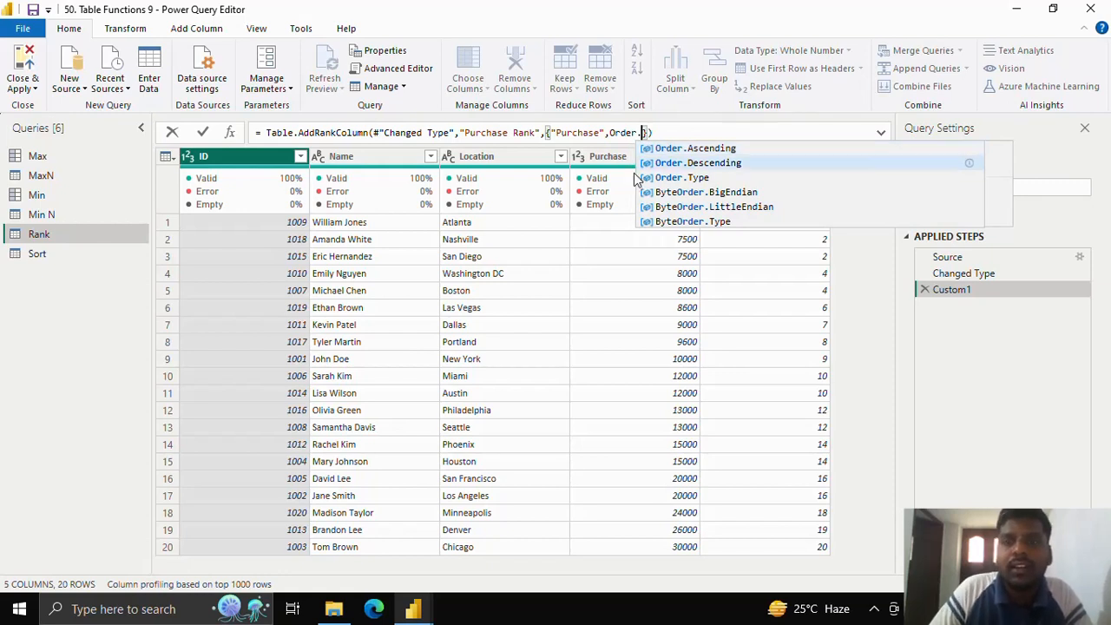
pyautogui.press('Tab')
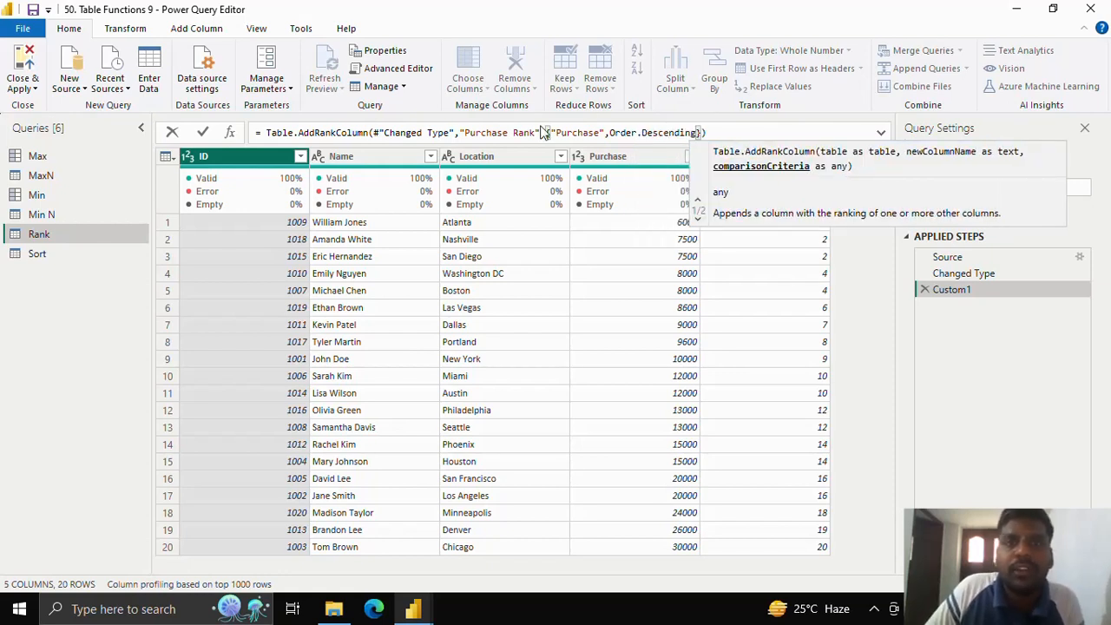
pyautogui.click(203, 133)
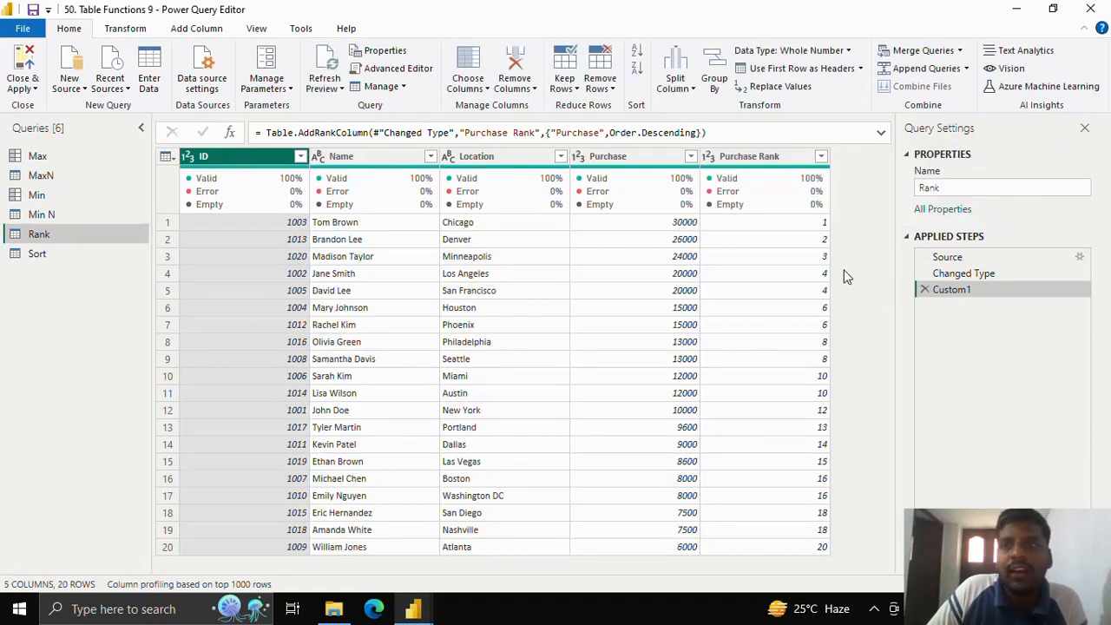
# Step: Review the Order.Descending argument in the formula and examine the values in the Purchase Rank column
pyautogui.click(614, 132)
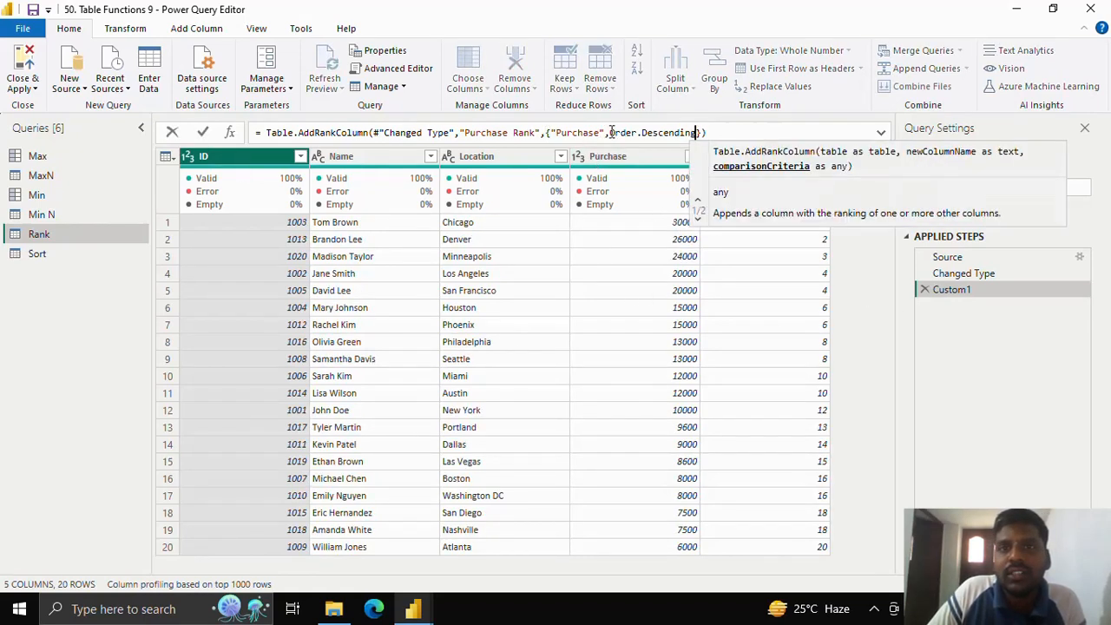
pyautogui.moveTo(609, 132)
pyautogui.mouseDown()
pyautogui.moveTo(699, 132)
pyautogui.moveTo(566, 133)
pyautogui.moveTo(697, 133)
pyautogui.mouseUp()
pyautogui.click(697, 133)
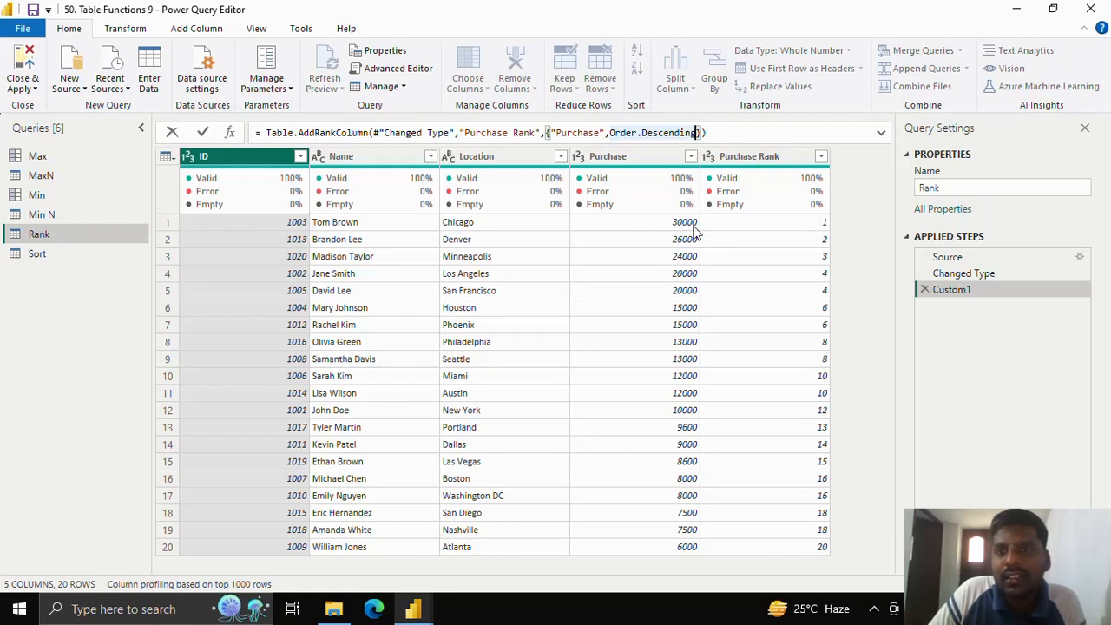
pyautogui.press('Return')
pyautogui.click(773, 224)
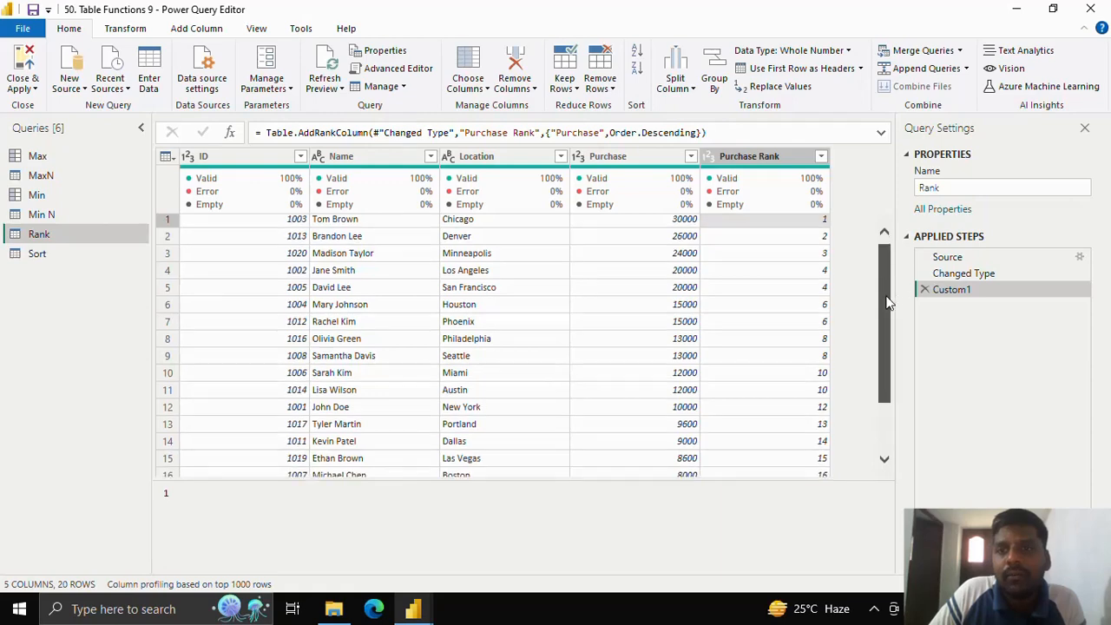
pyautogui.scroll(-2, 884, 300)
pyautogui.scroll(2, 882, 307)
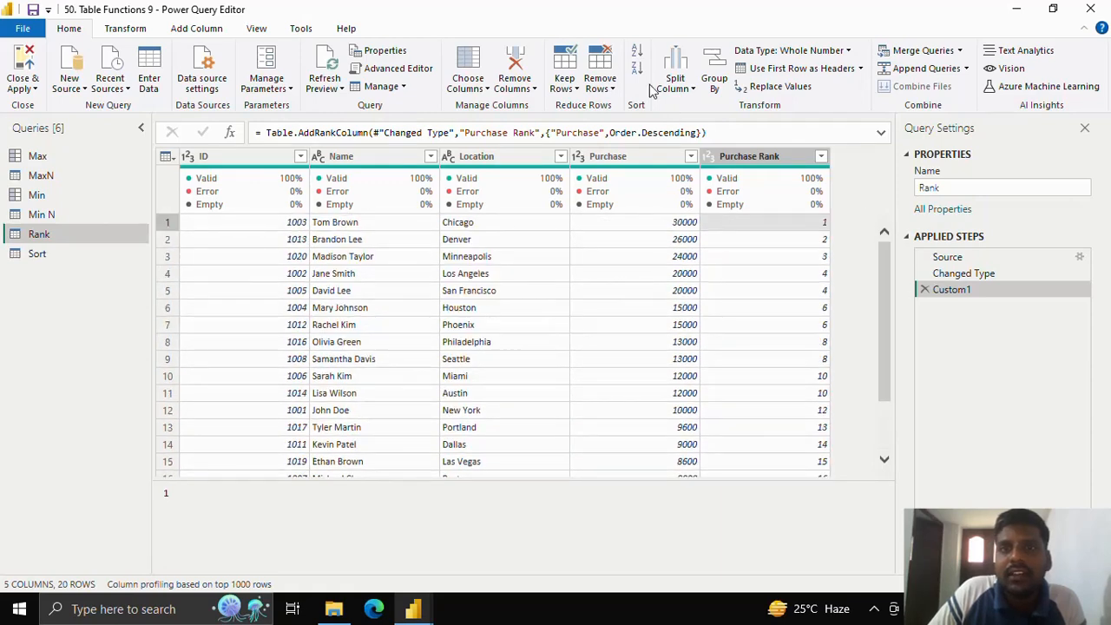
# Step: Add an options record containing the RankKind field as the fourth argument of the Table.AddRankColumn formula
pyautogui.click(702, 132)
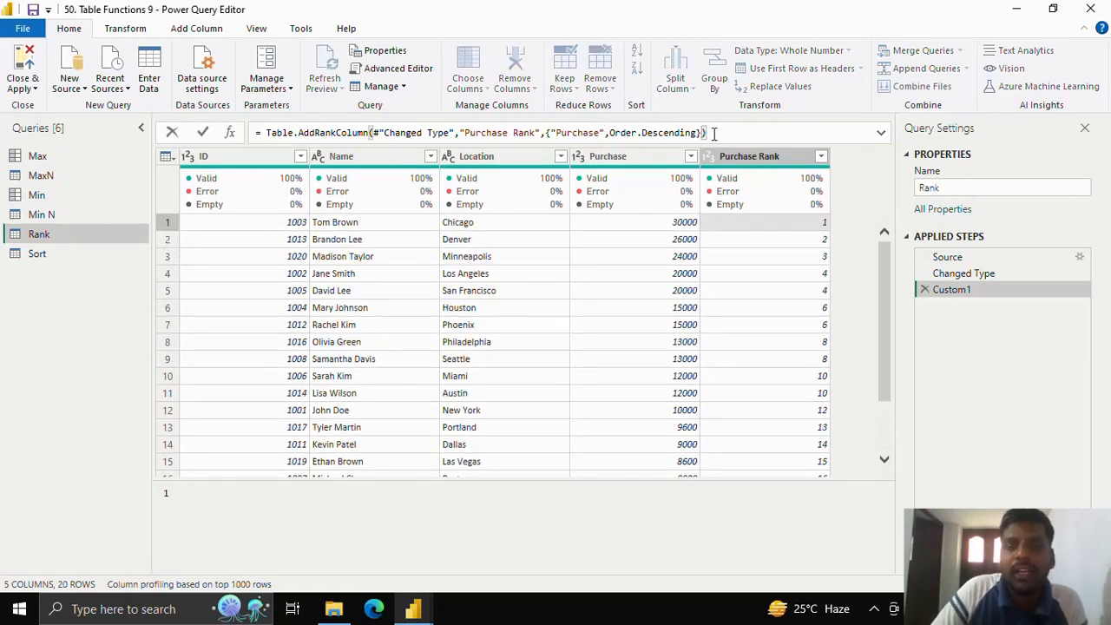
pyautogui.write(',')
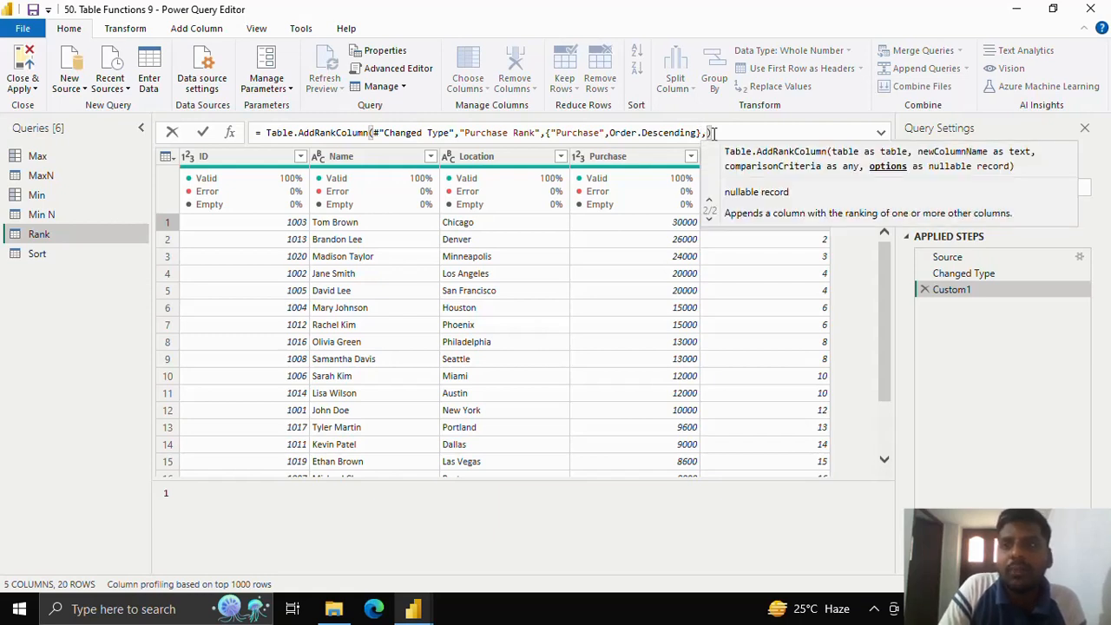
pyautogui.write('[')
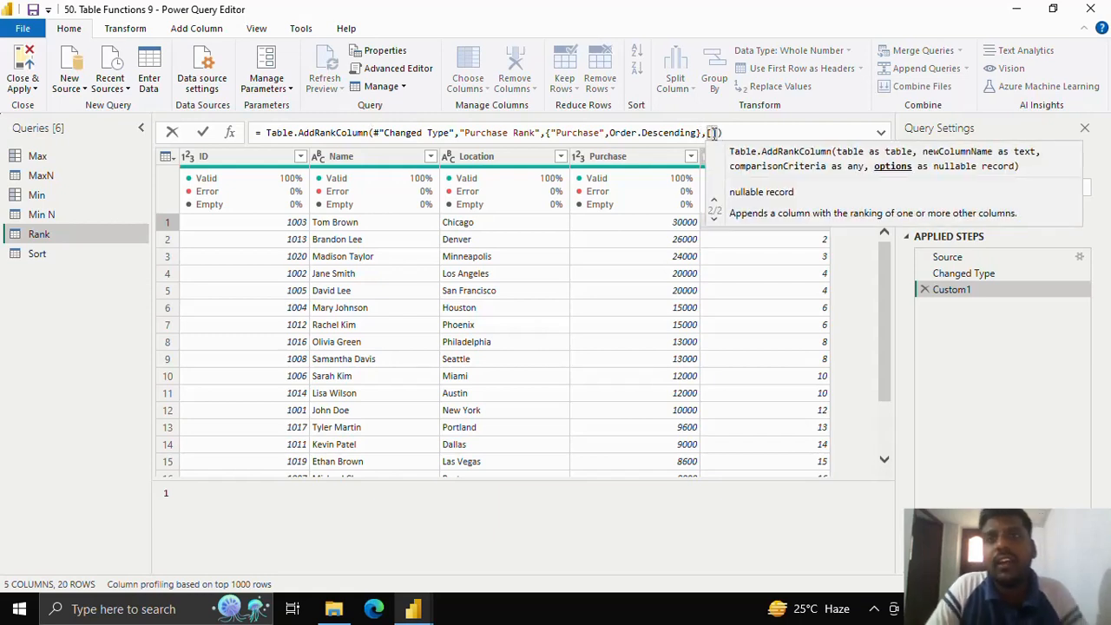
pyautogui.write('Ran')
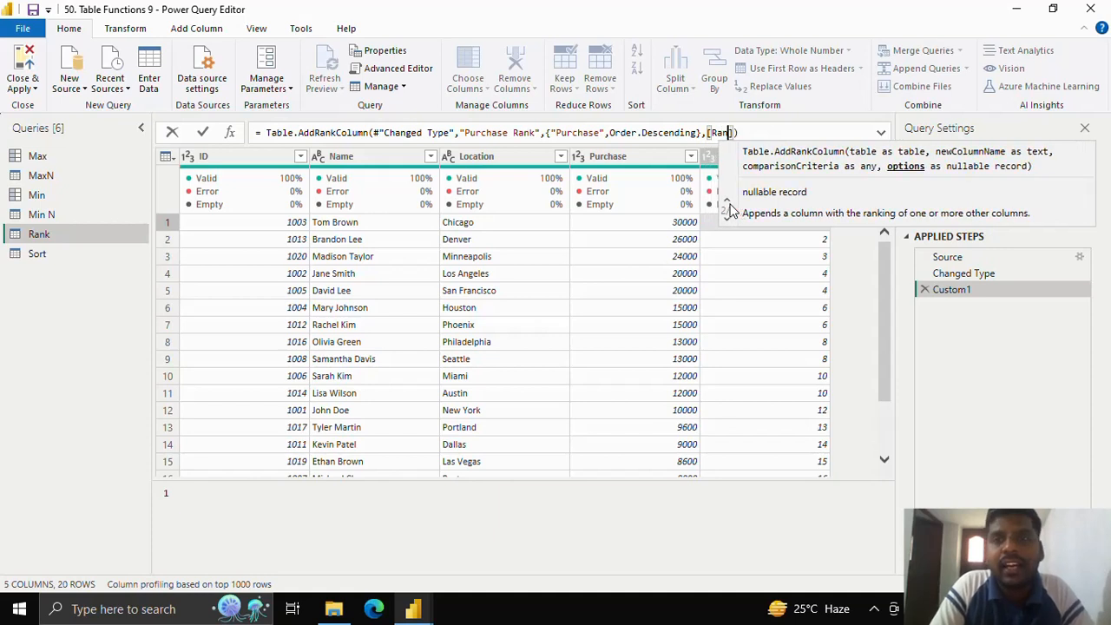
pyautogui.write('kKind')
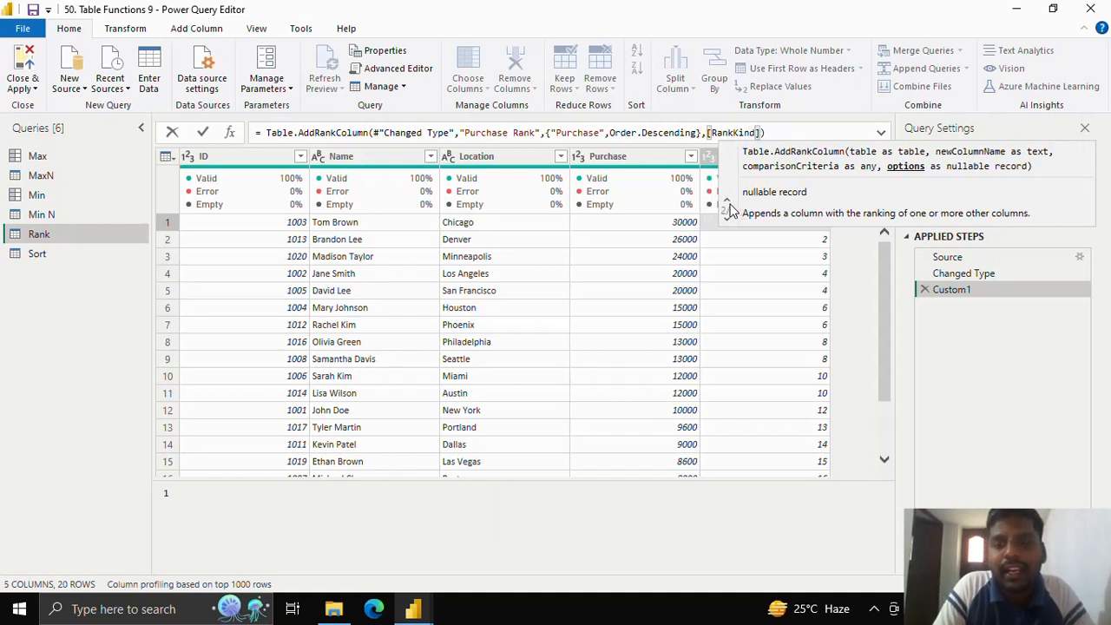
pyautogui.write(' = {')
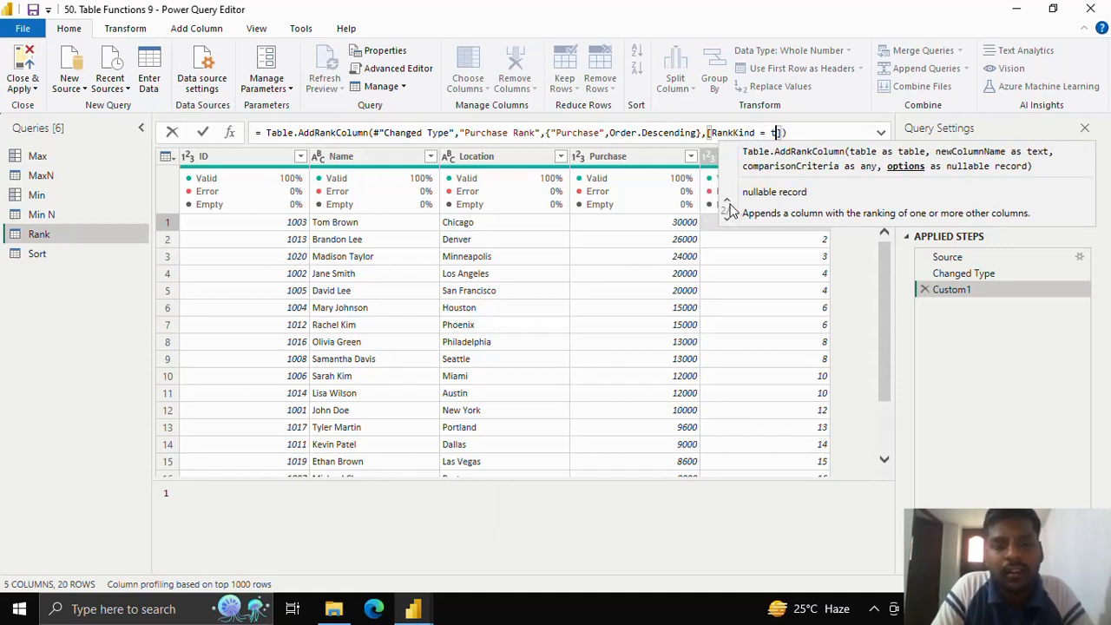
# Step: Set the RankKind option to RankKind.Competition in the Table.AddRankColumn formula and apply it
pyautogui.press('BackSpace')
pyautogui.write('RankKind')
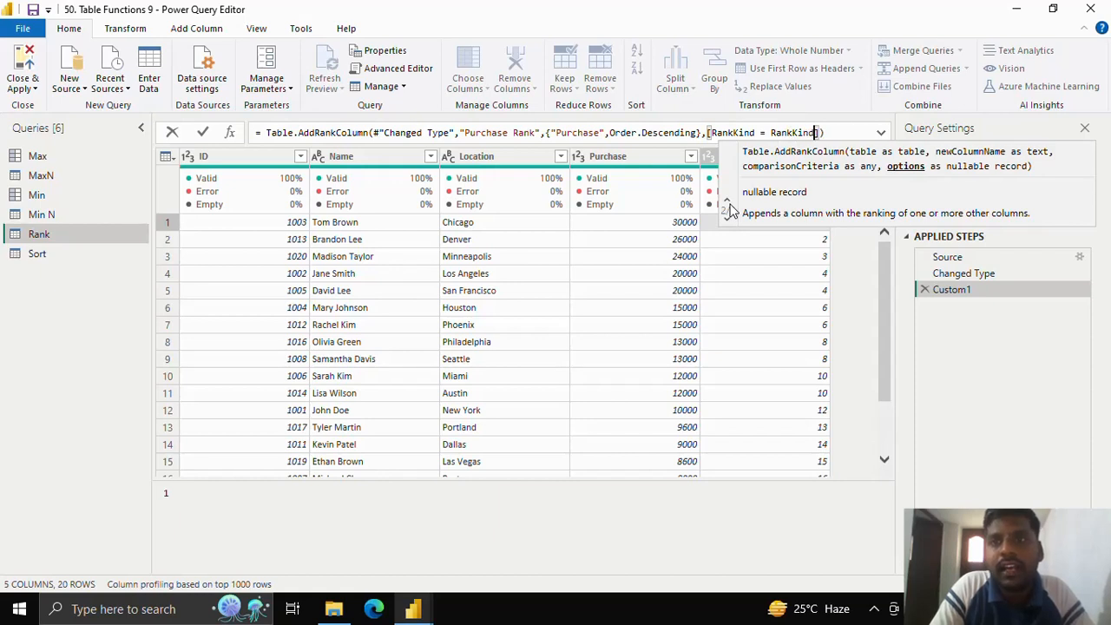
pyautogui.write('.')
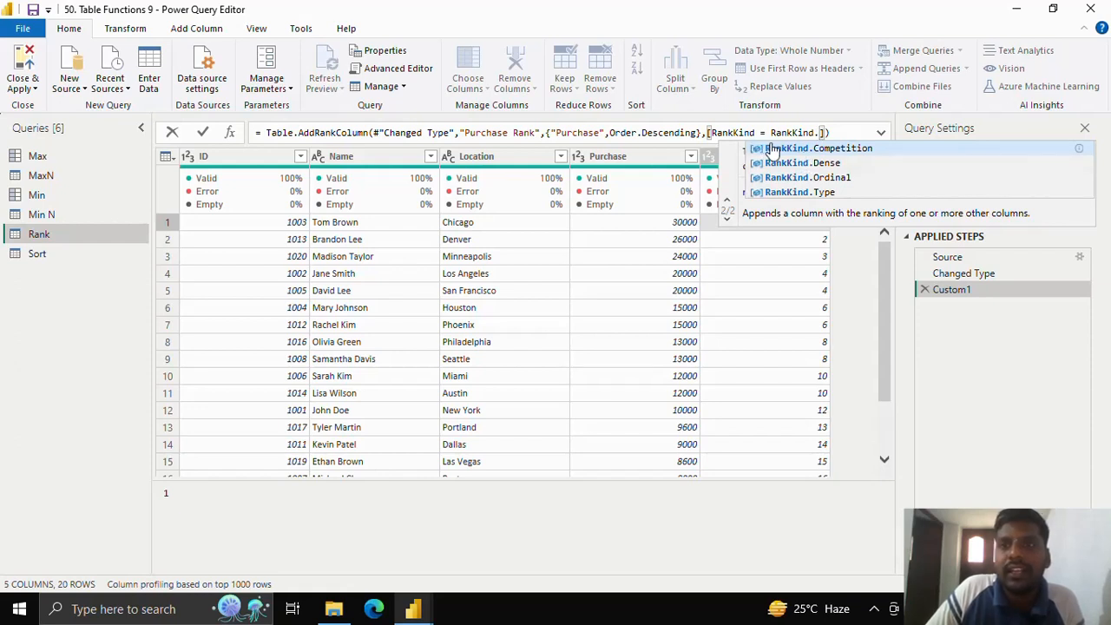
pyautogui.write('Competiti')
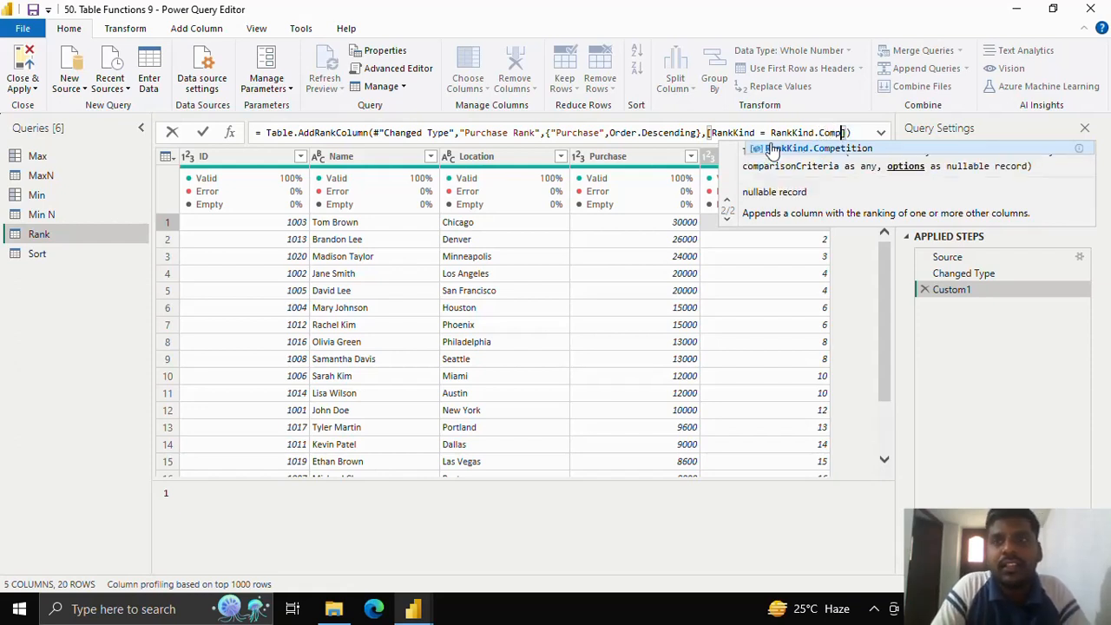
pyautogui.write('on')
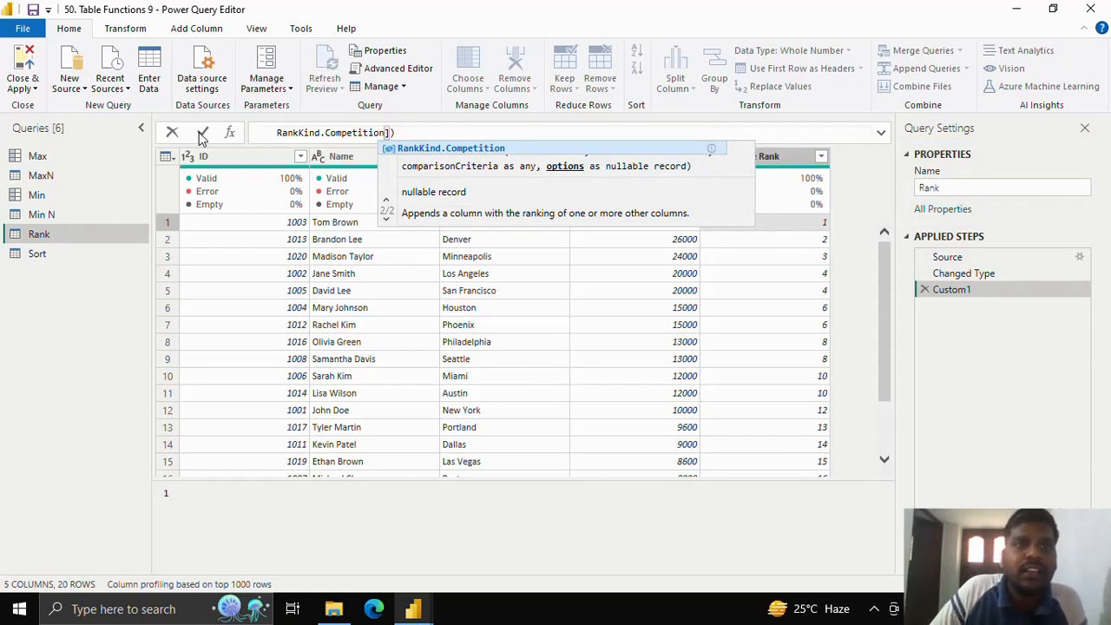
pyautogui.press('Return')
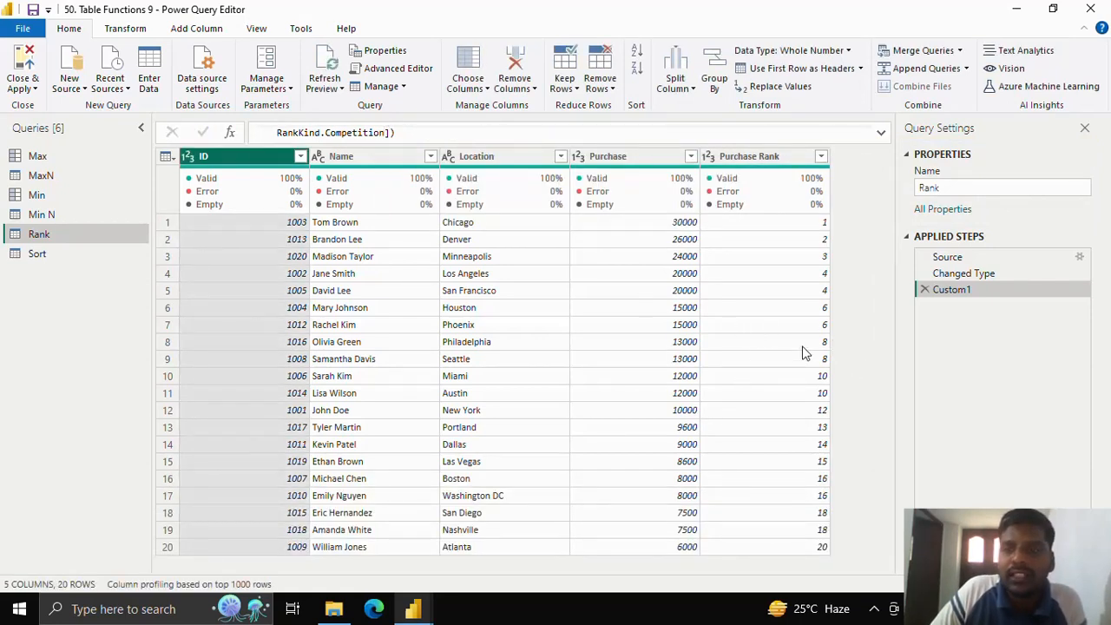
# Step: Expand the full Table.AddRankColumn formula and review its table, column name, comparison criteria and sort order arguments
pyautogui.click(881, 133)
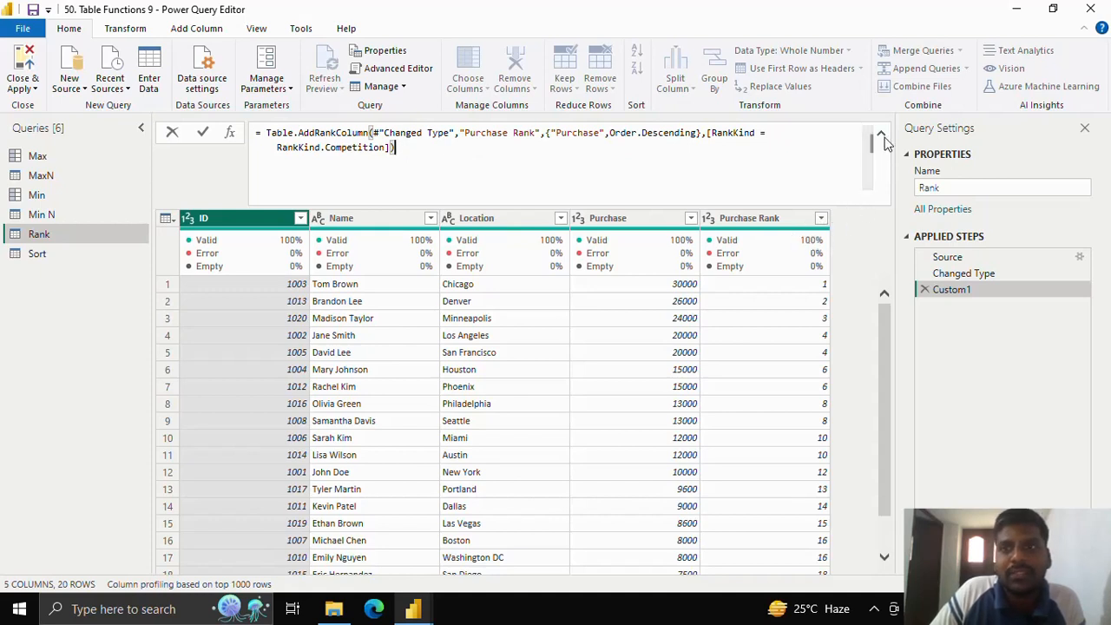
pyautogui.click(881, 135)
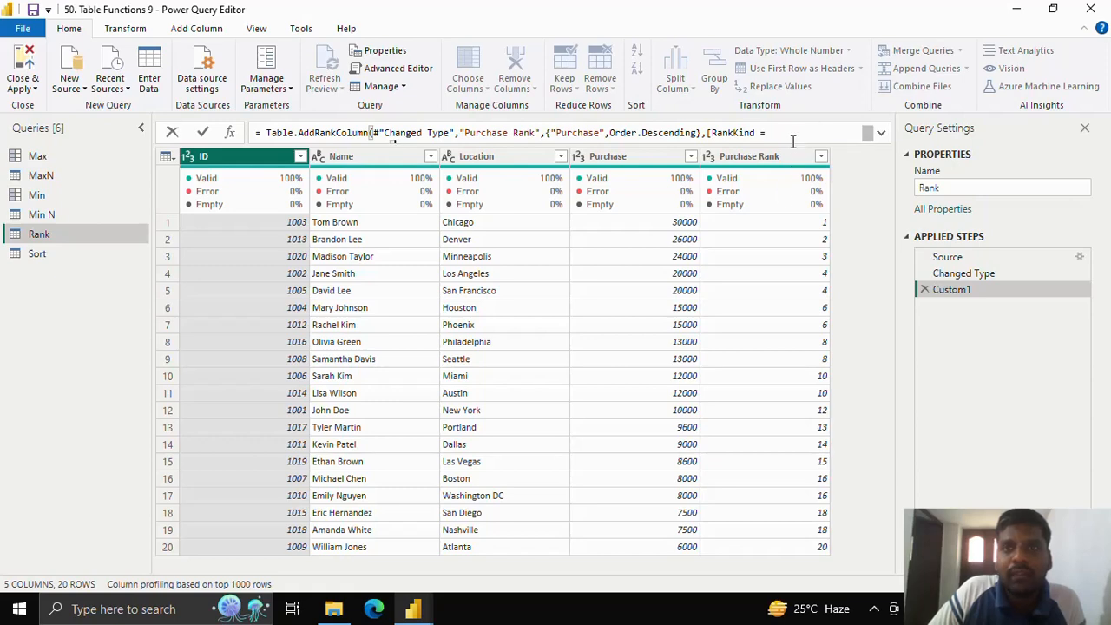
pyautogui.click(881, 135)
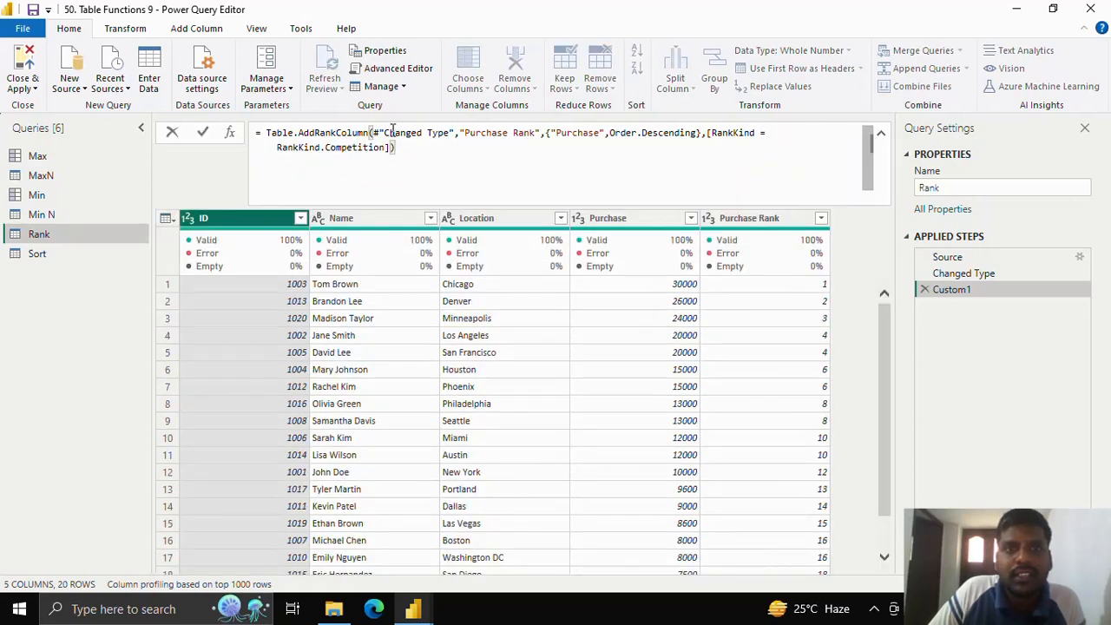
pyautogui.moveTo(380, 132); pyautogui.dragTo(601, 132)
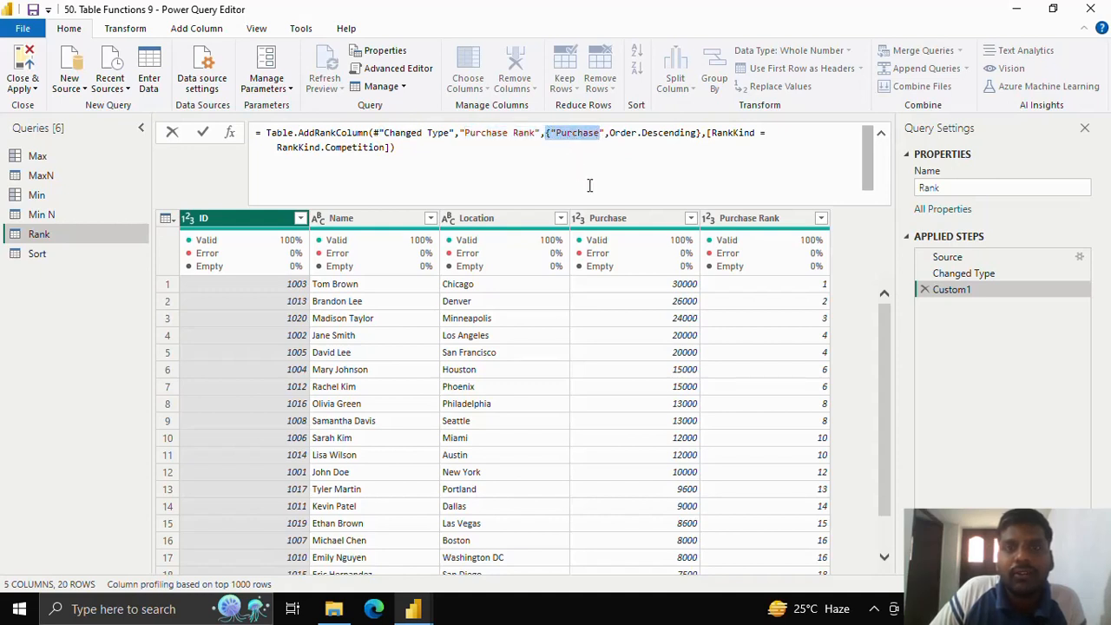
pyautogui.click(611, 134)
pyautogui.moveTo(633, 137); pyautogui.dragTo(697, 139)
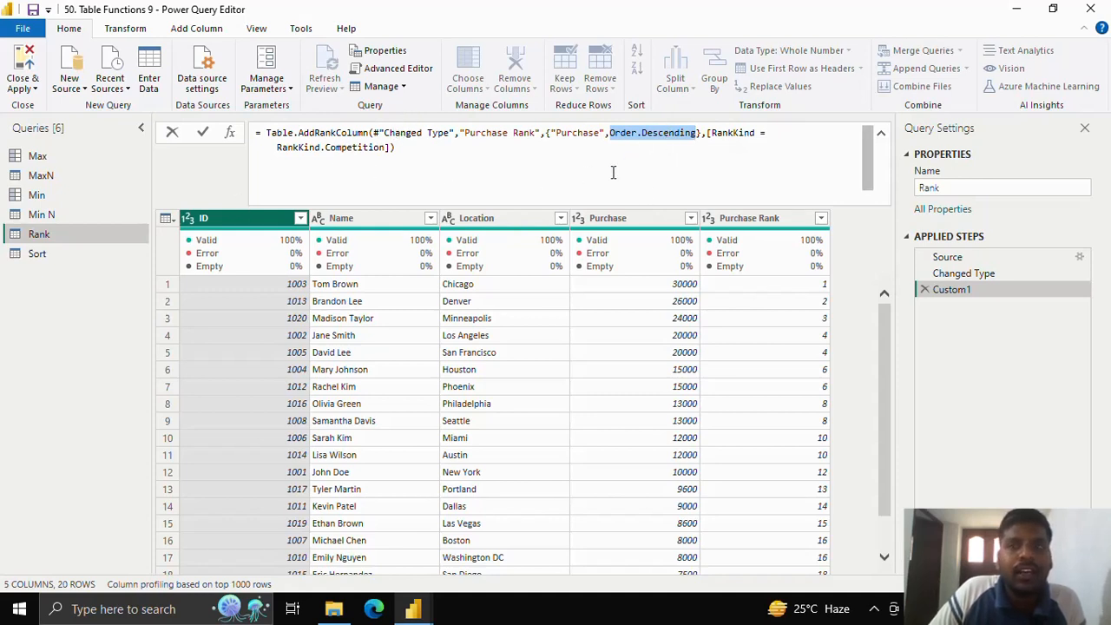
# Step: Open the Sort query, collapse the formula display to one line and add a custom step after Changed Type
pyautogui.click(125, 255)
pyautogui.click(126, 257)
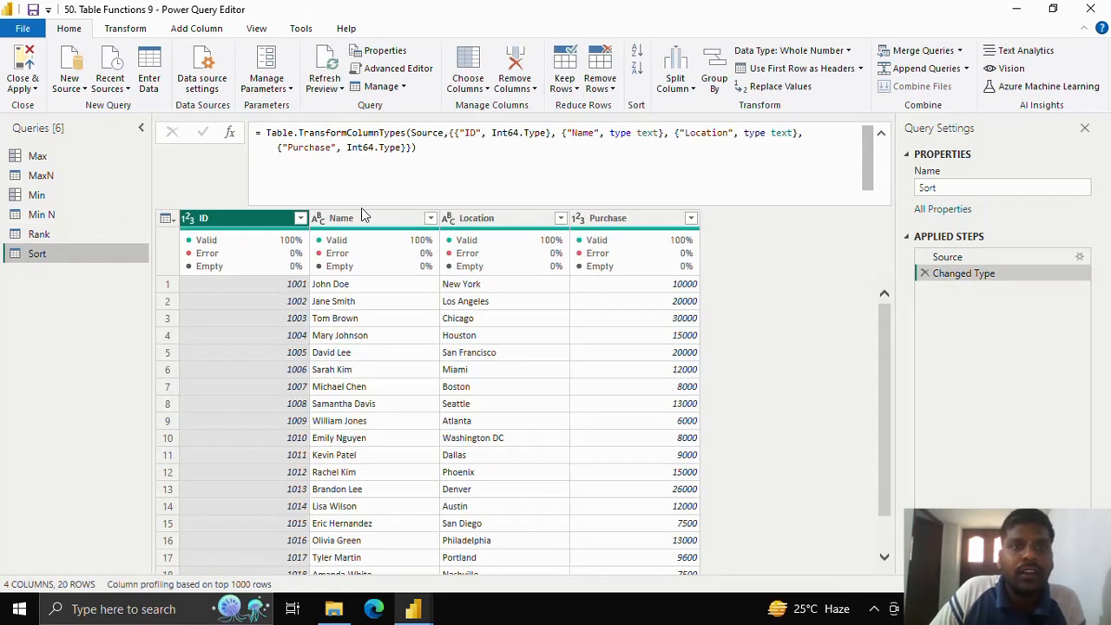
pyautogui.click(883, 136)
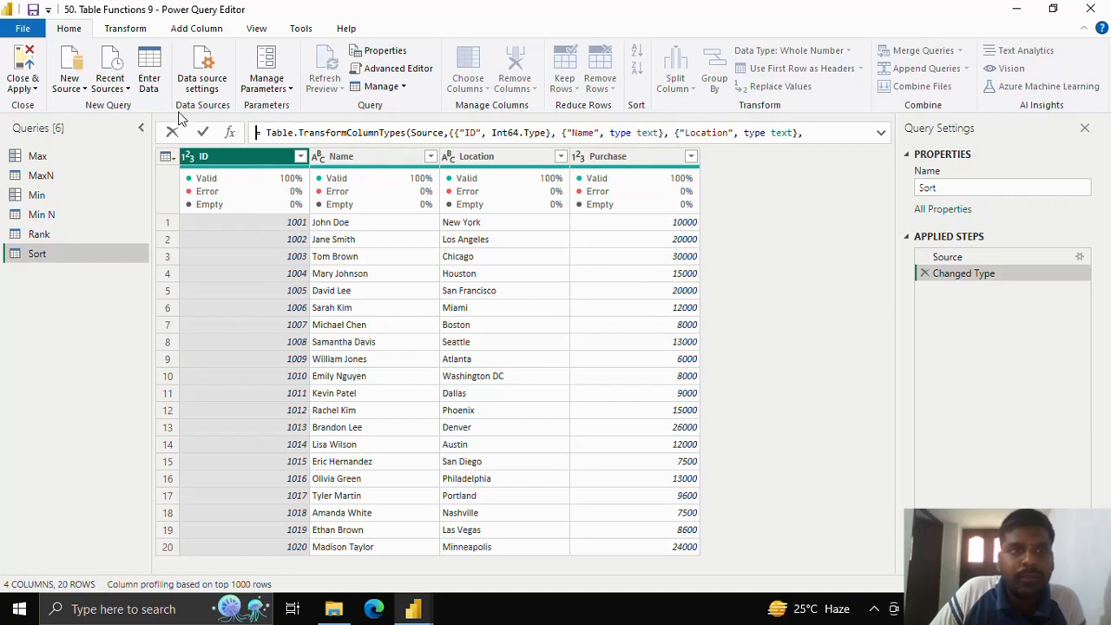
pyautogui.click(230, 134)
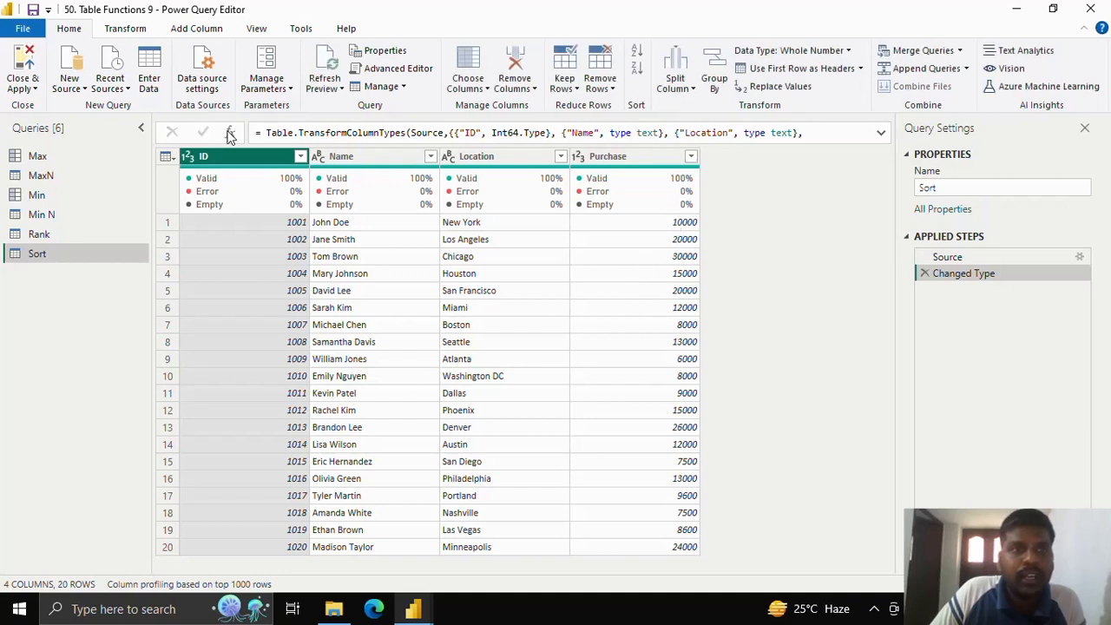
pyautogui.click(229, 133)
# Step: Replace the new step's formula with Table.Sort, giving #"Changed Type" as its table argument
pyautogui.moveTo(266, 133); pyautogui.dragTo(347, 133)
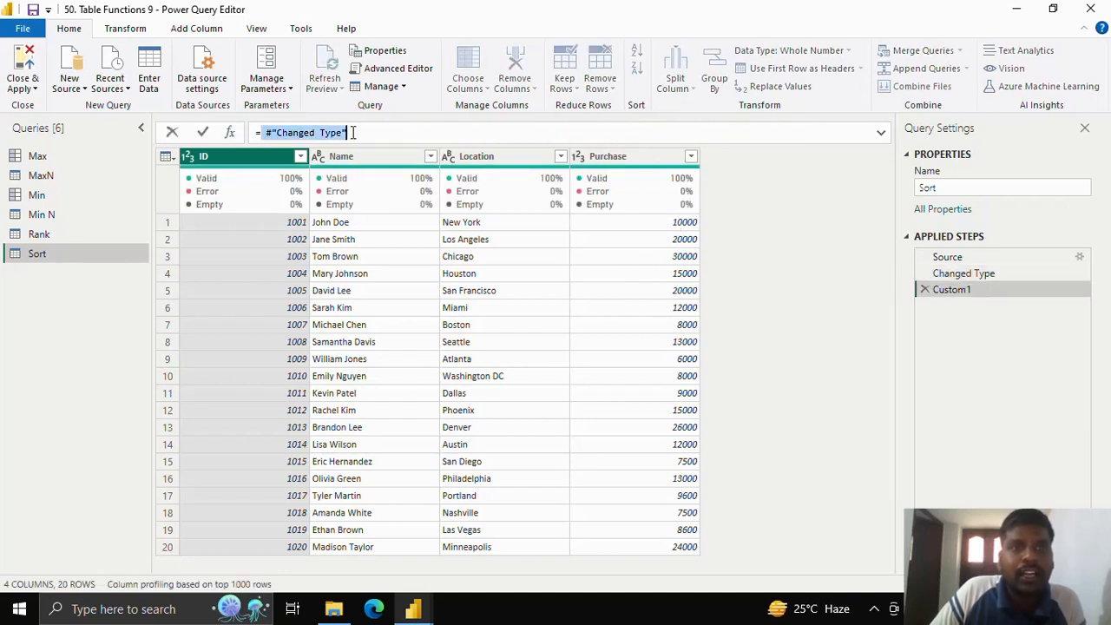
pyautogui.write('Tab')
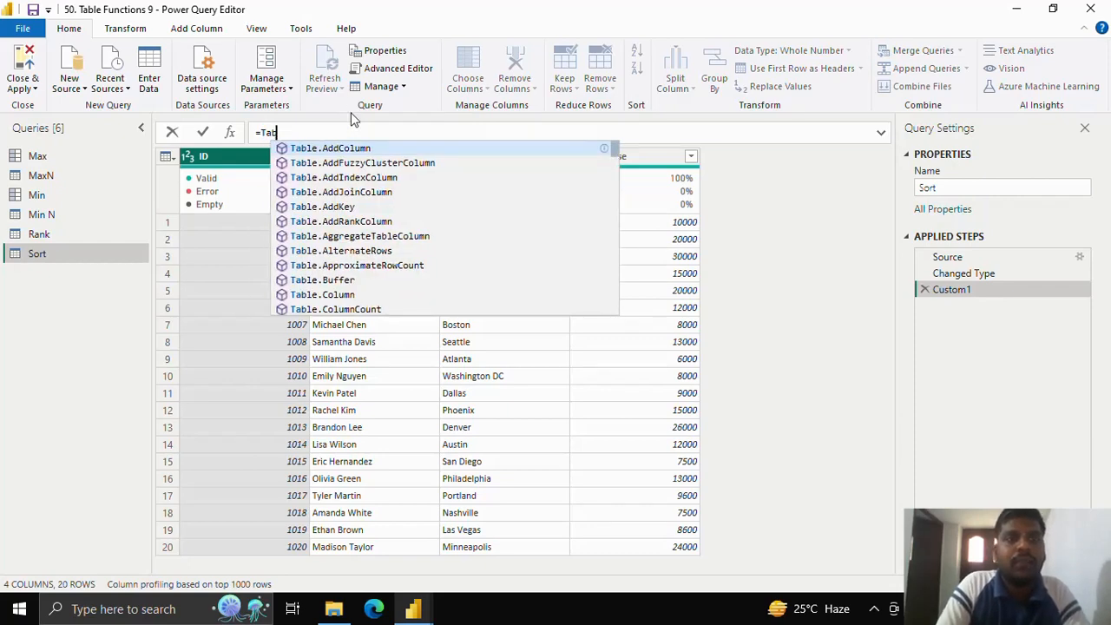
pyautogui.write('le.Sor')
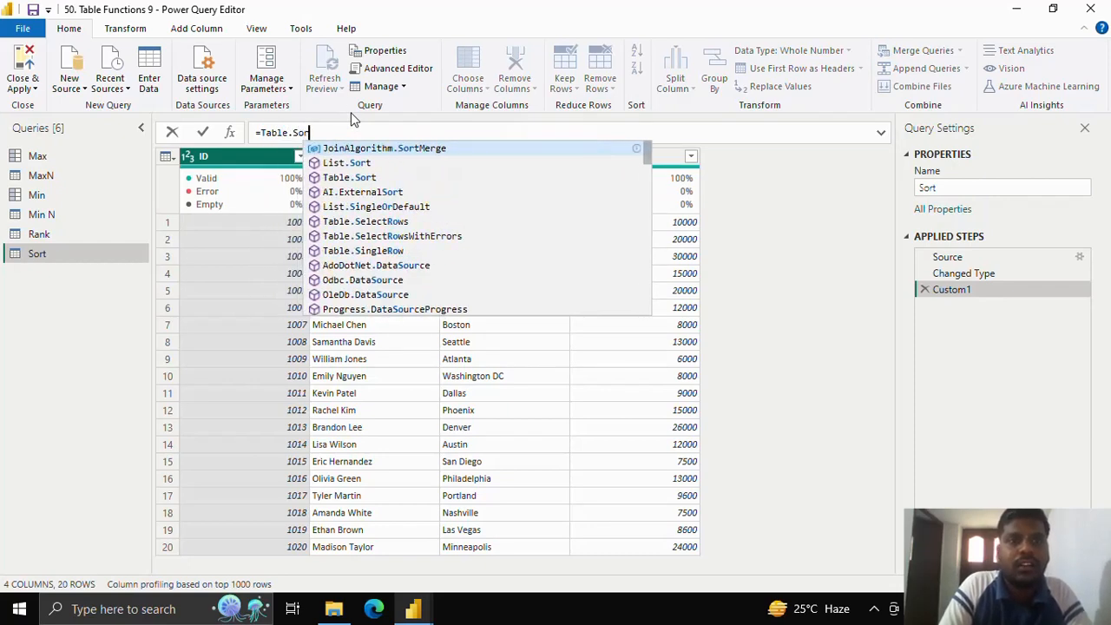
pyautogui.write('t(')
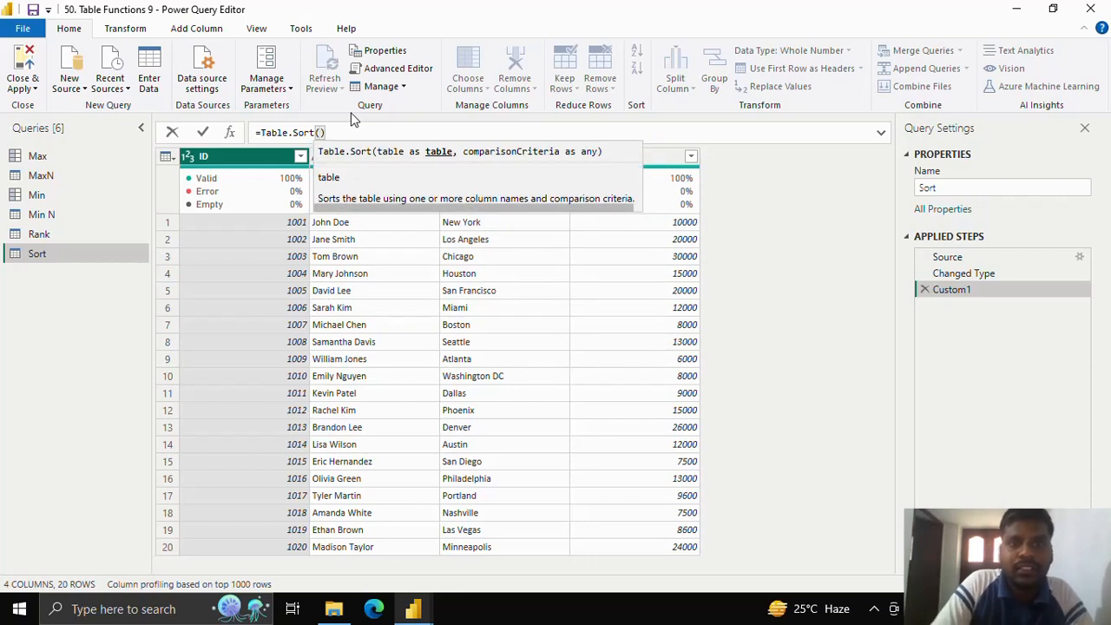
pyautogui.write('#"Changed Type",')
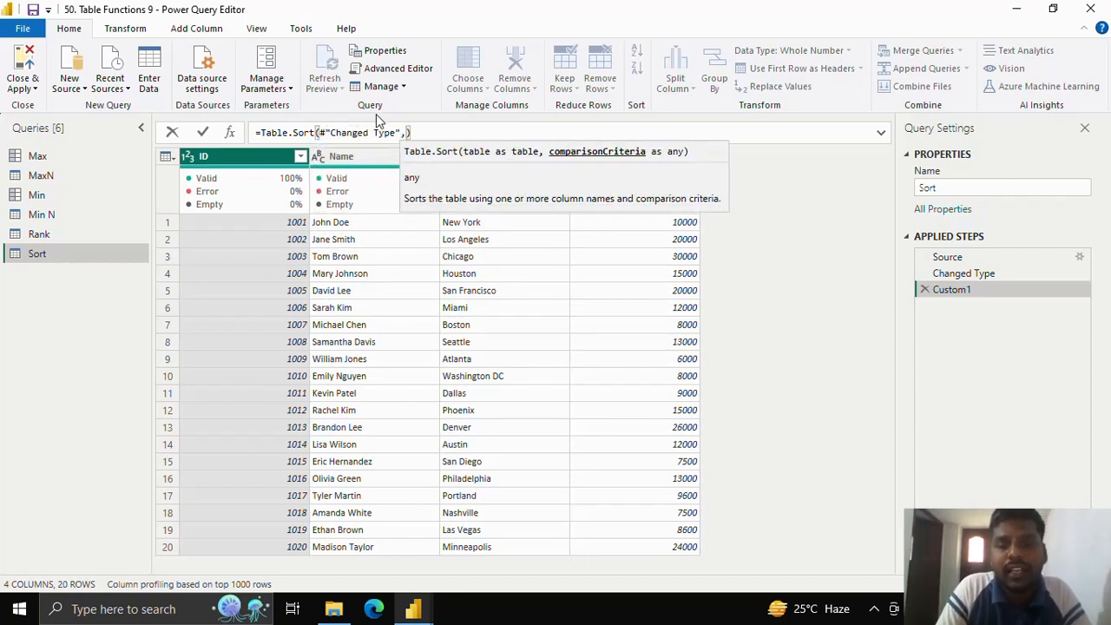
pyautogui.write('{')
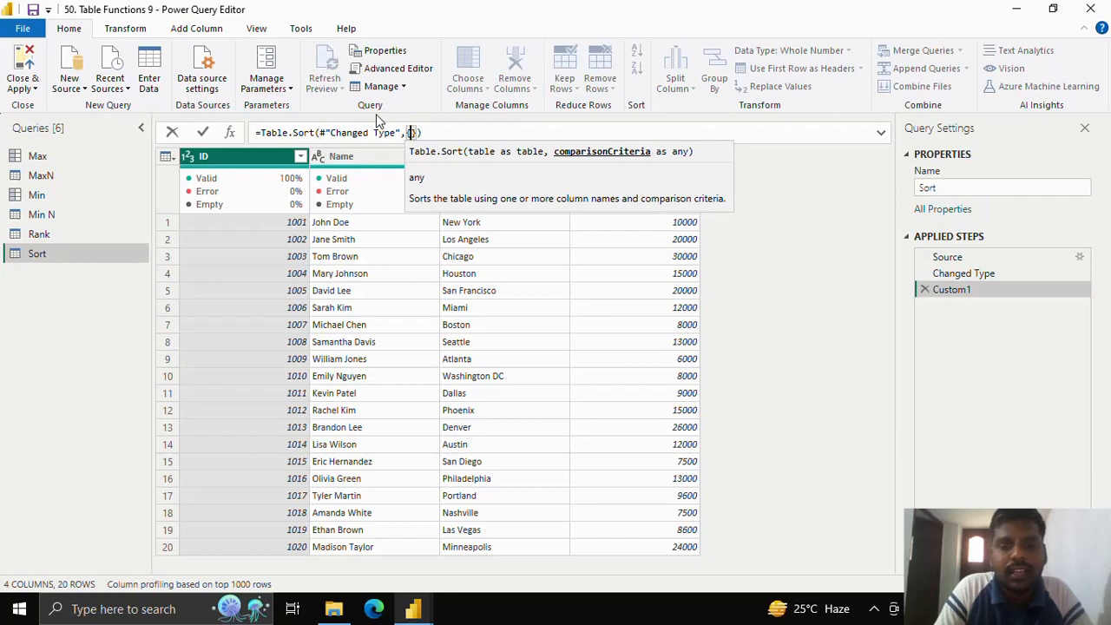
pyautogui.write('"P')
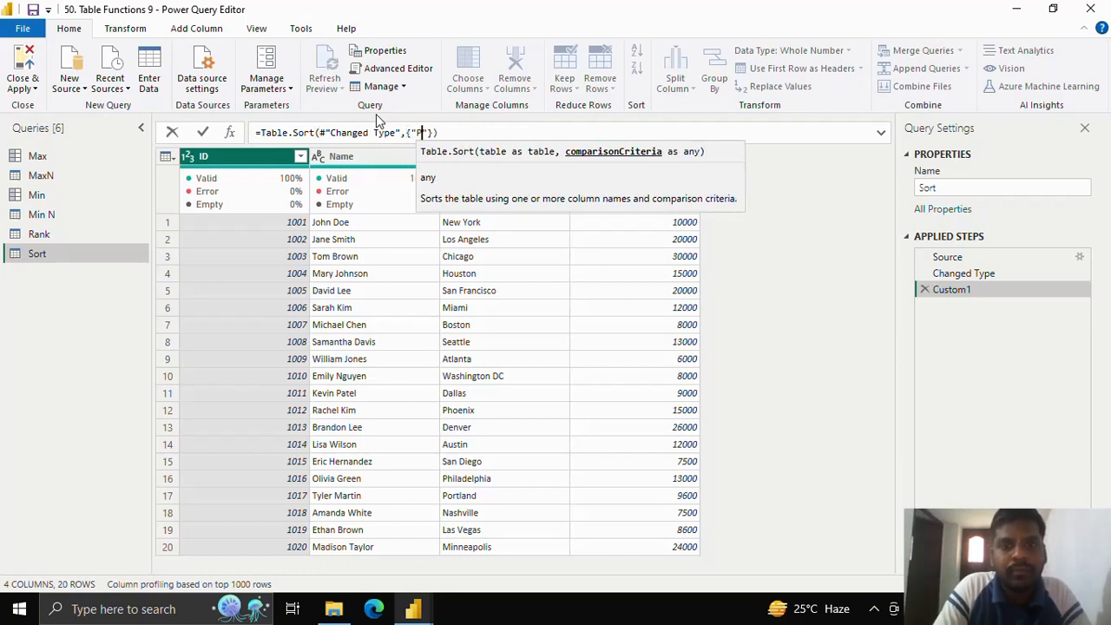
pyautogui.press('BackSpace')
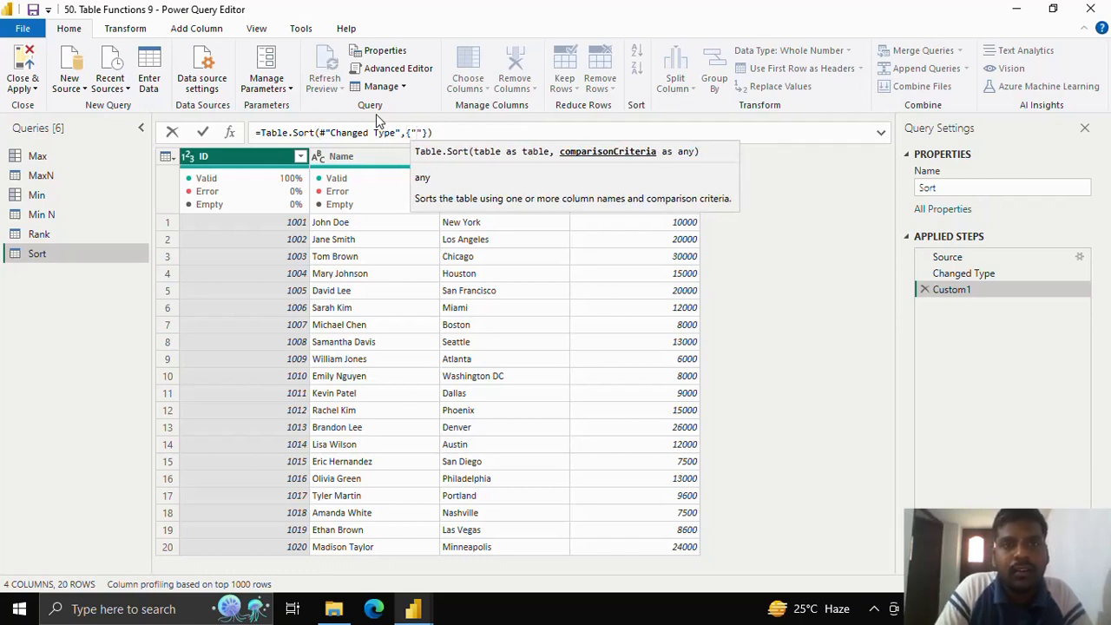
pyautogui.press('BackSpace')
pyautogui.press('BackSpace')
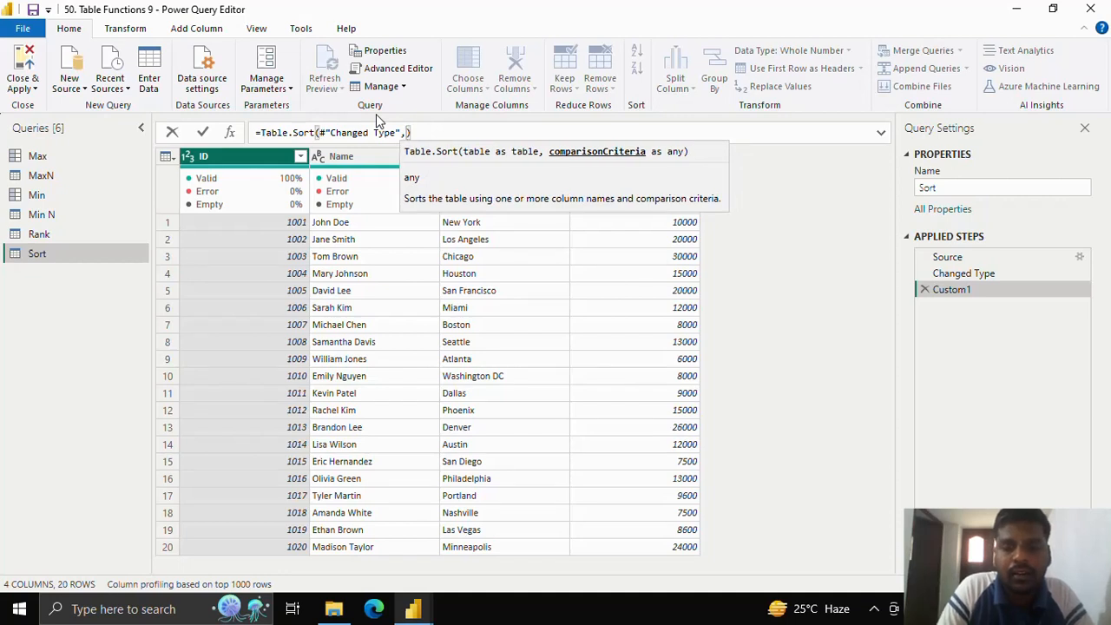
# Step: Complete the Table.Sort formula with "Purchase" as the comparison criteria and apply it
pyautogui.write('"Purchase')
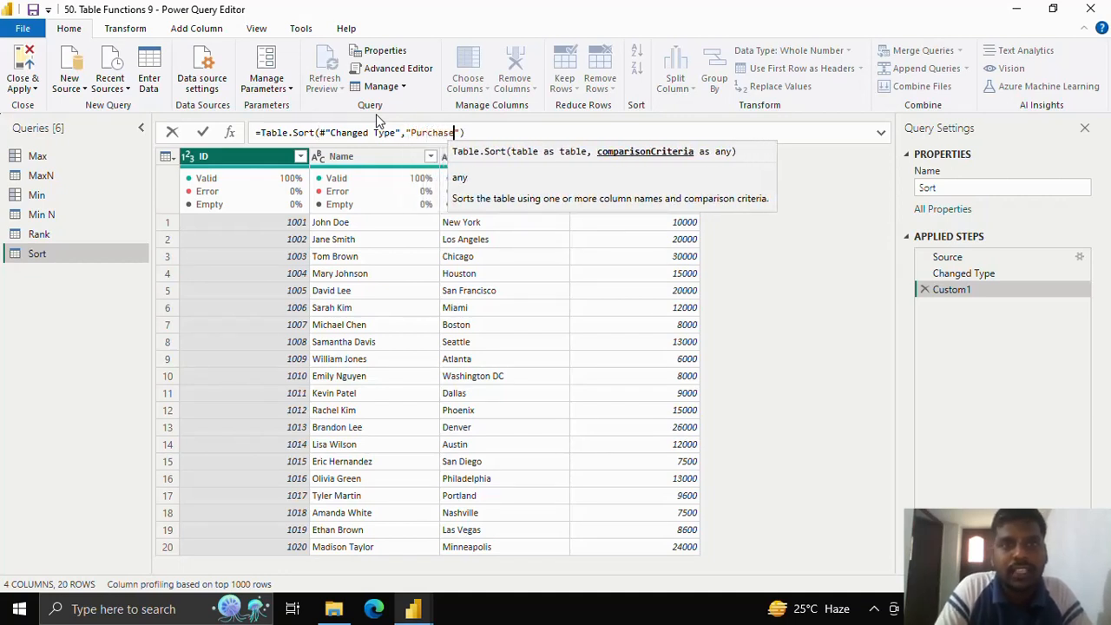
pyautogui.click(207, 130)
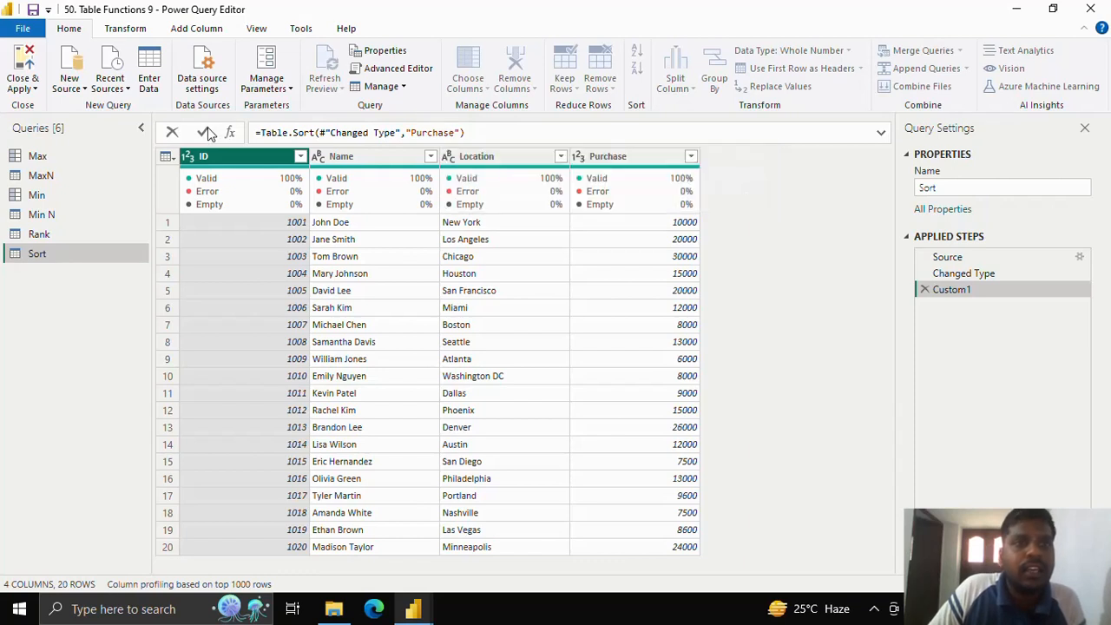
# Step: Change the Table.Sort comparison criteria to {"Purchase",Order.Descending} and apply the formula
pyautogui.moveTo(416, 132); pyautogui.dragTo(465, 132)
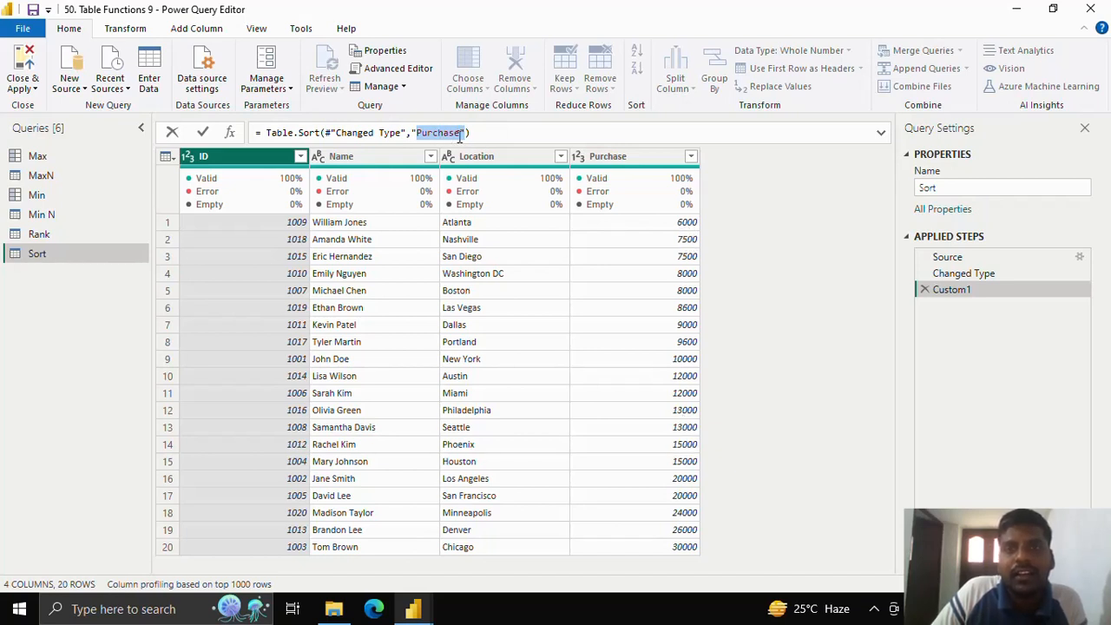
pyautogui.click(414, 135)
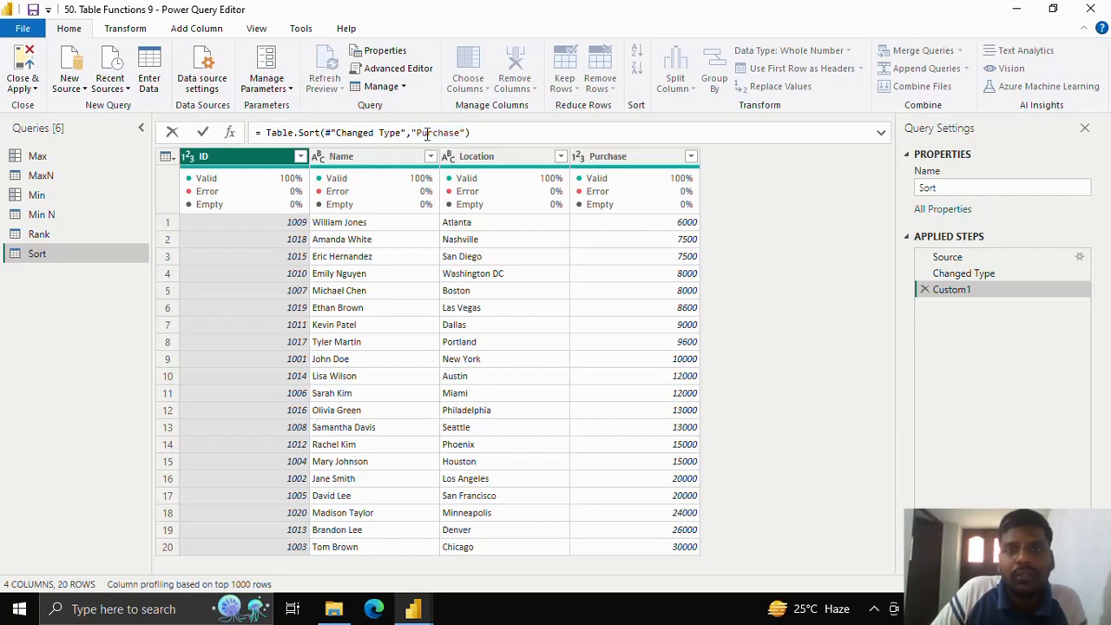
pyautogui.moveTo(412, 132); pyautogui.dragTo(466, 133)
pyautogui.write('{')
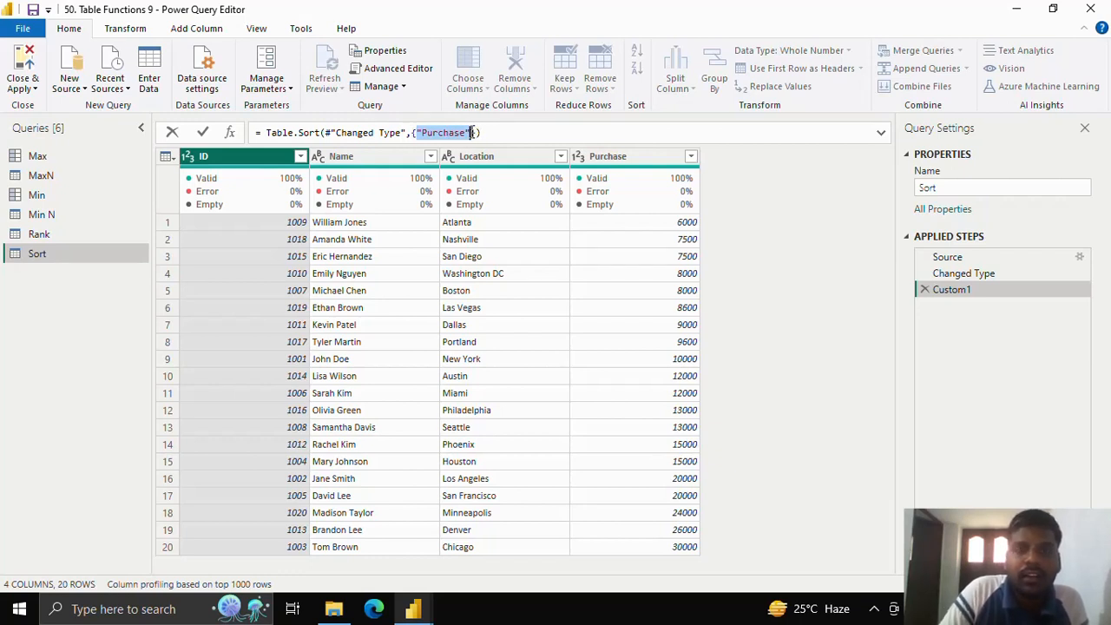
pyautogui.write(',')
pyautogui.hotkey('ctrl', 'z')
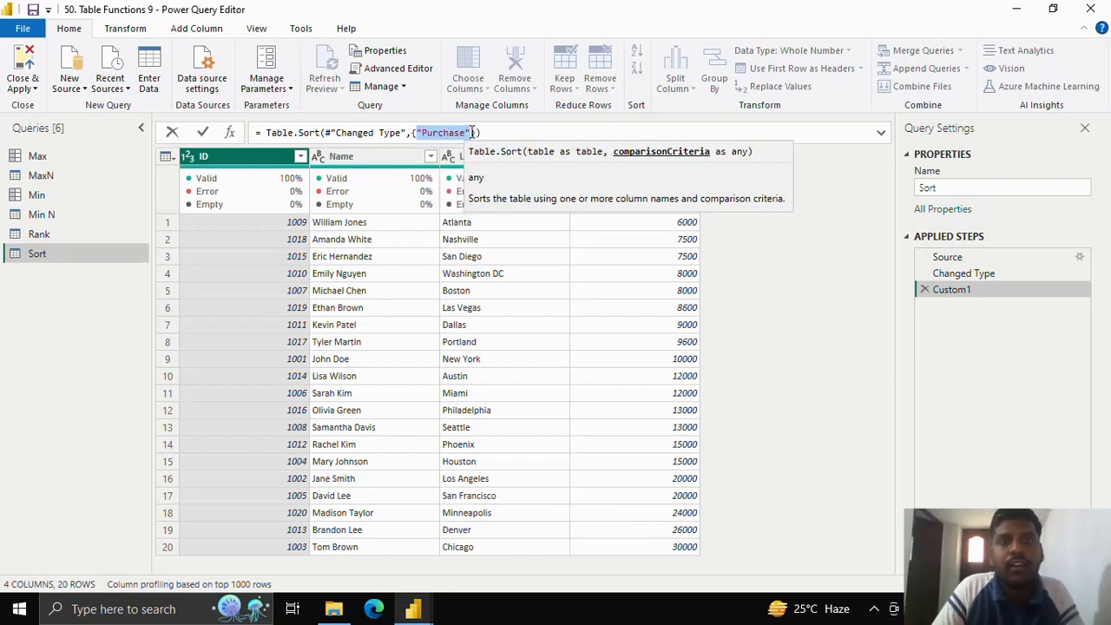
pyautogui.press('Right')
pyautogui.press('Left')
pyautogui.press('Right')
pyautogui.write(',')
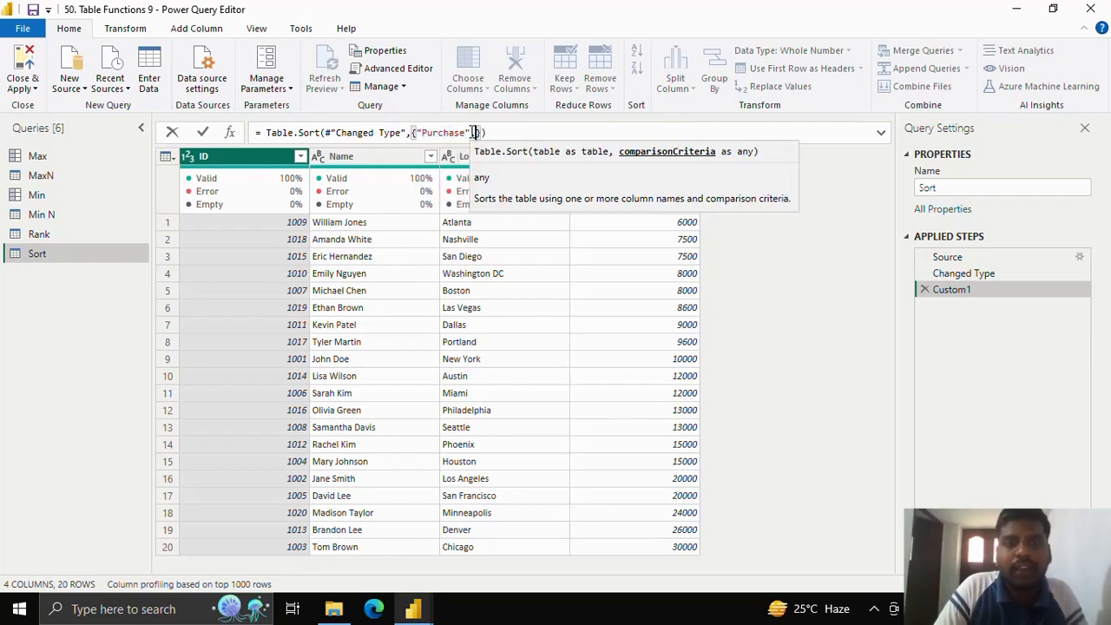
pyautogui.write('Order.Descending')
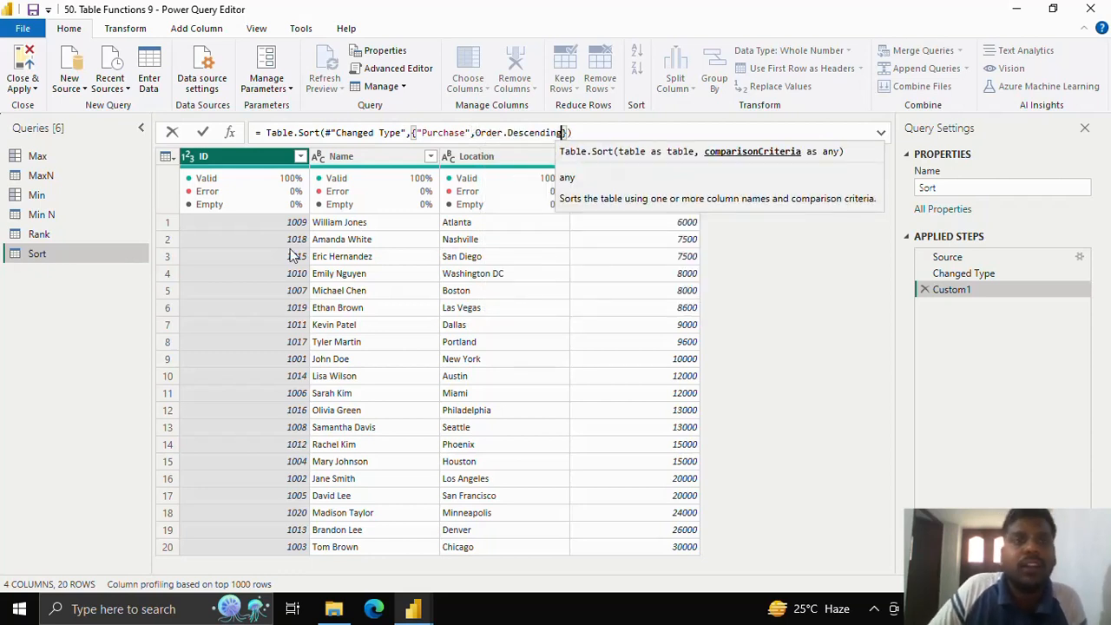
pyautogui.click(202, 133)
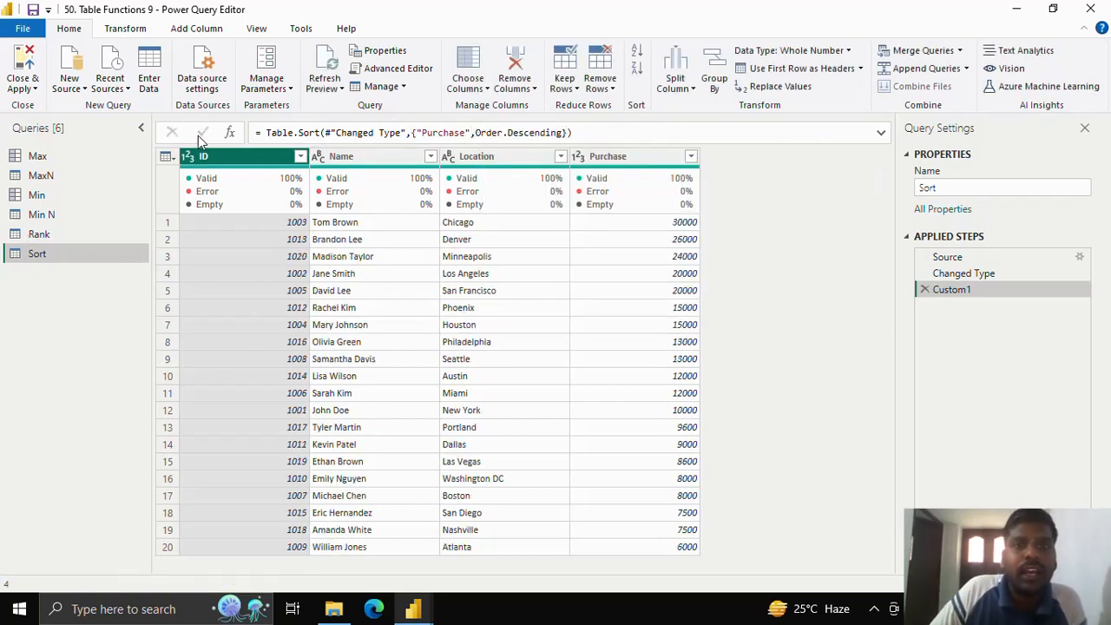